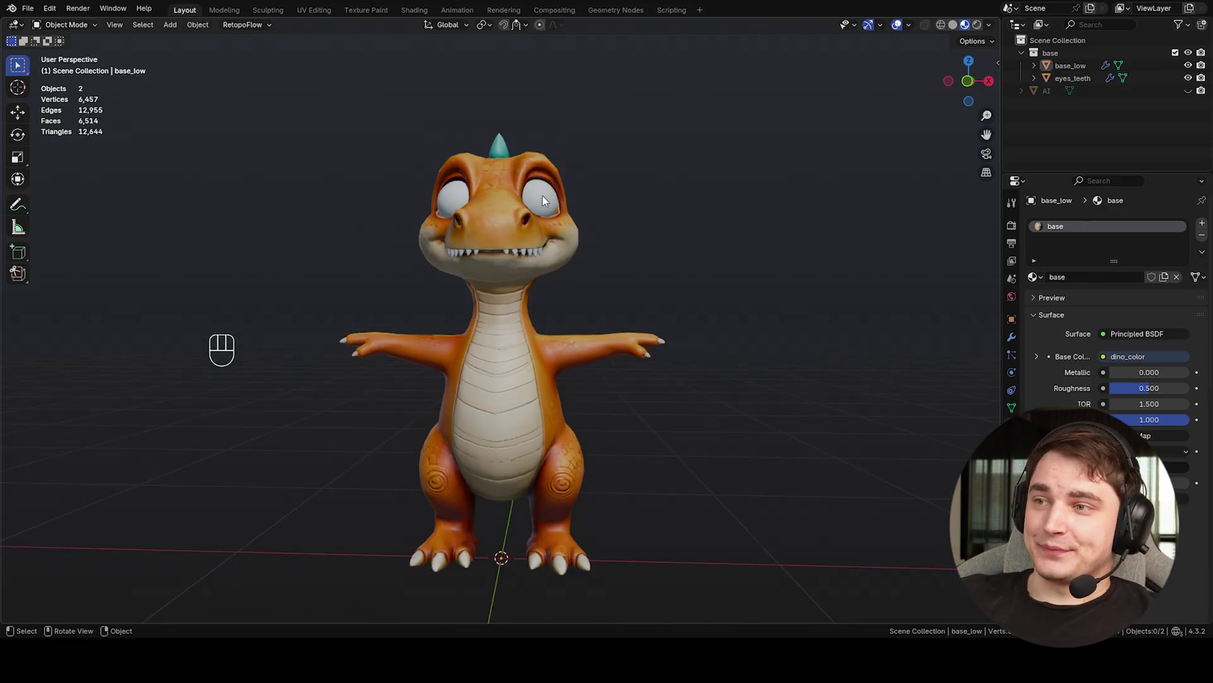
Select the dinosaur's eyes and teeth object and switch it to Texture Paint mode
click(542, 202)
middle_drag(701, 234, 702, 236)
scroll(701, 237, up, 2)
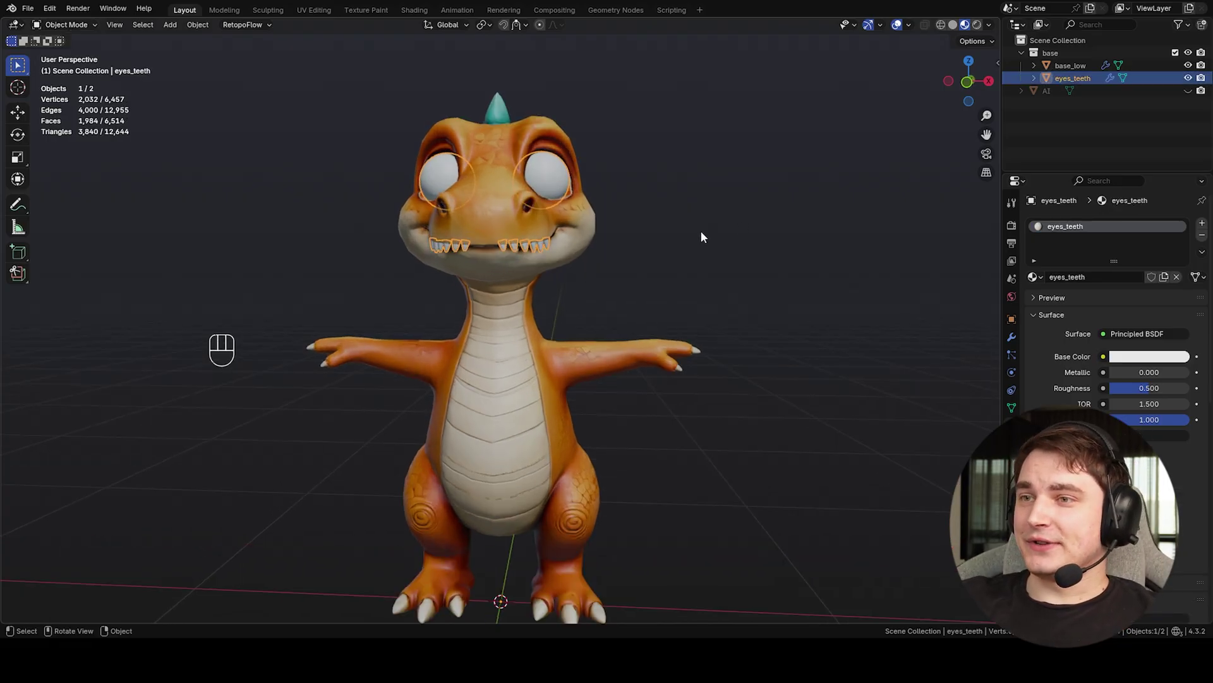
click(67, 24)
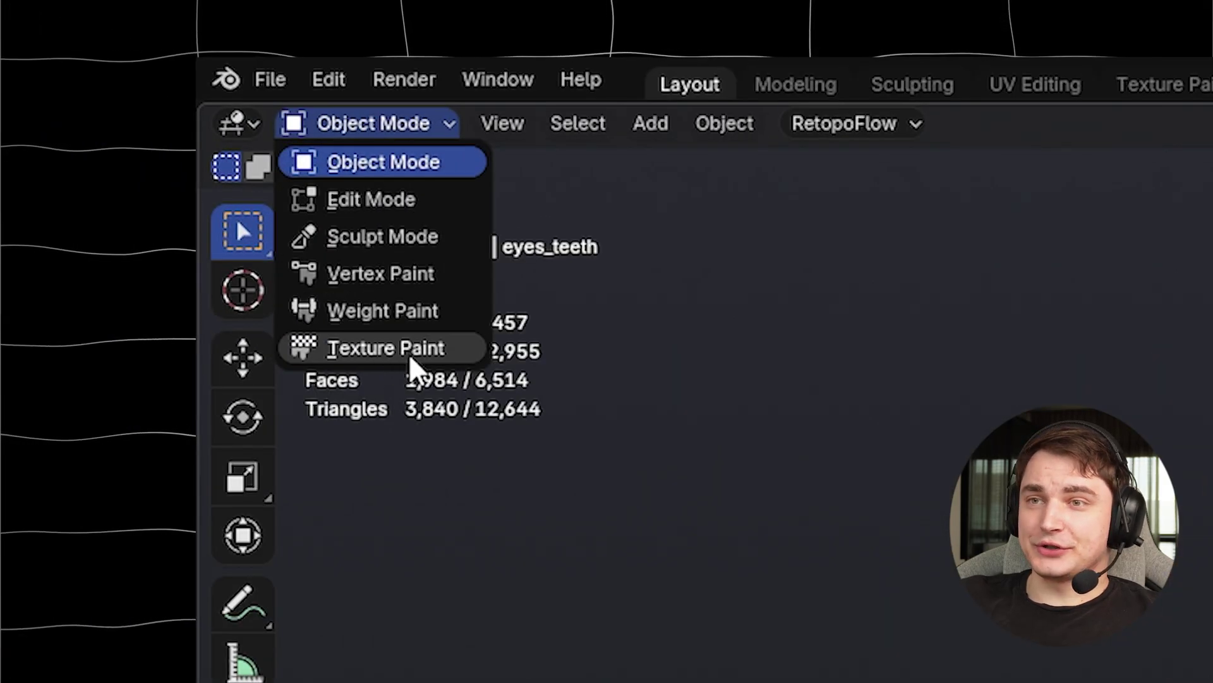
click(408, 354)
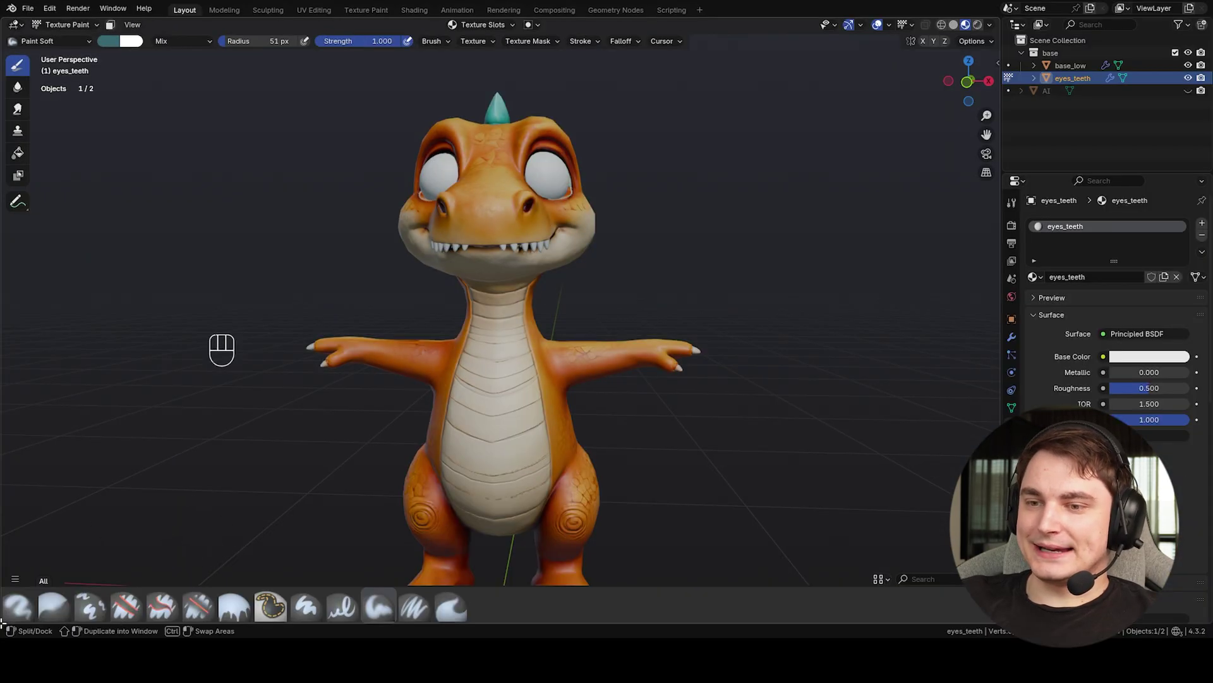
Split the 3D viewport horizontally, turn the lower area into a Shader Editor and frame its nodes
drag(3, 626, 9, 424)
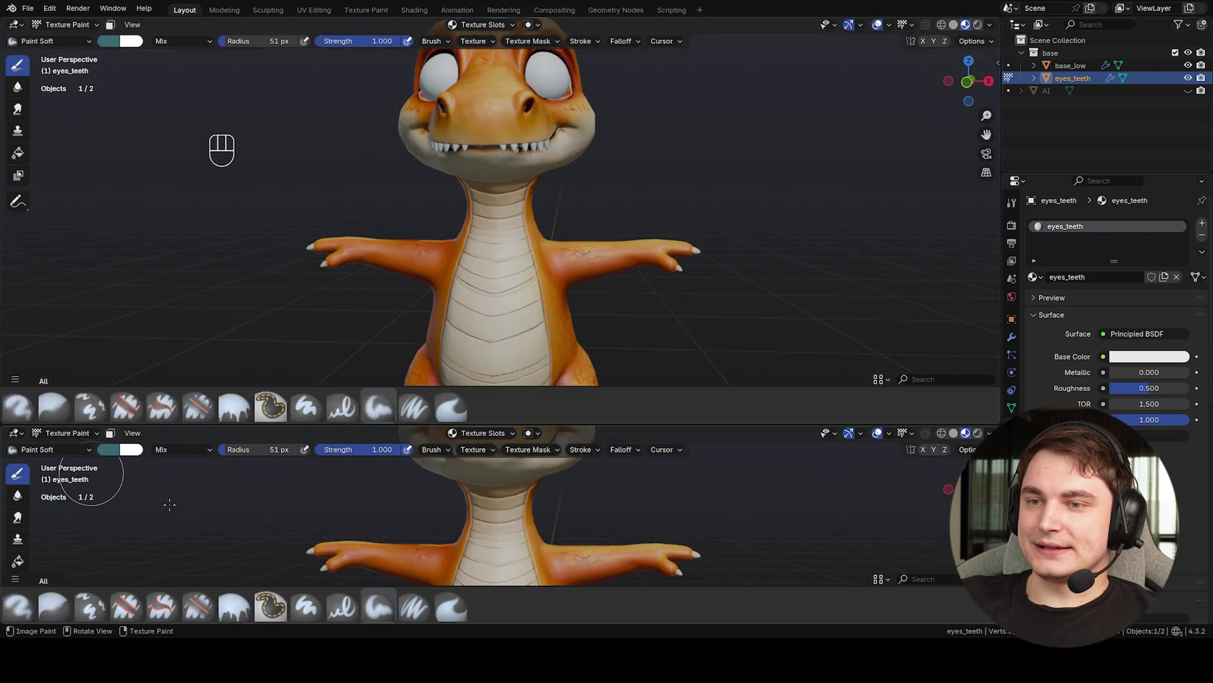
click(15, 433)
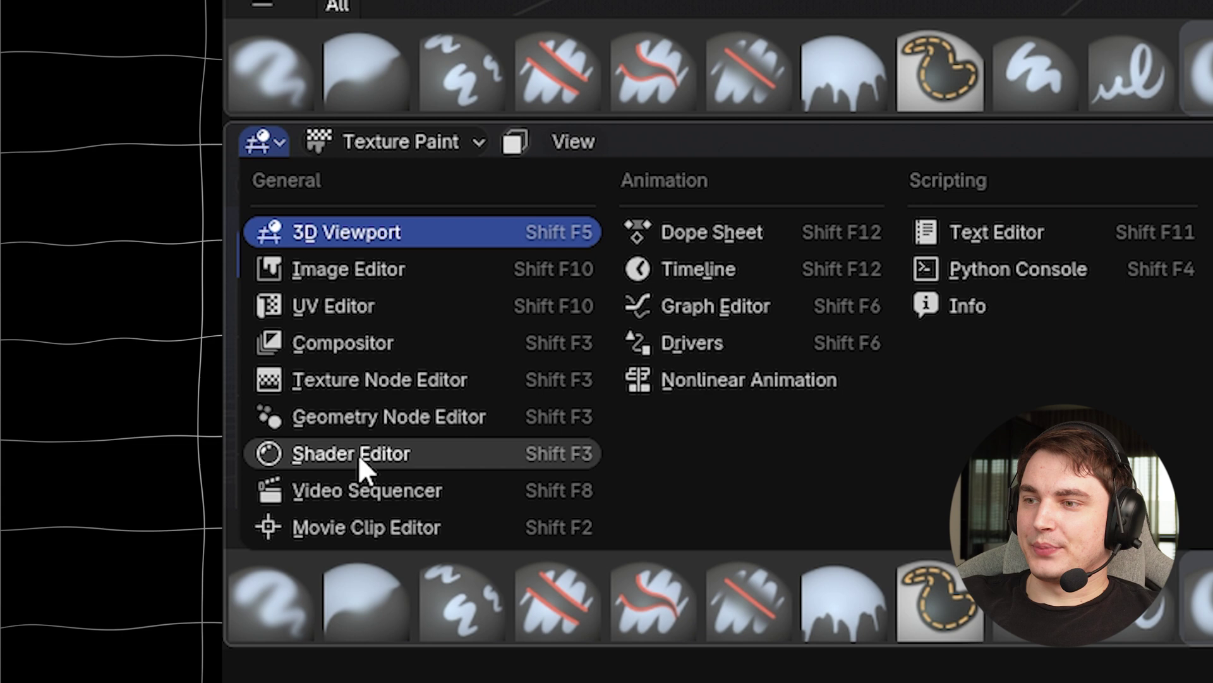
click(48, 550)
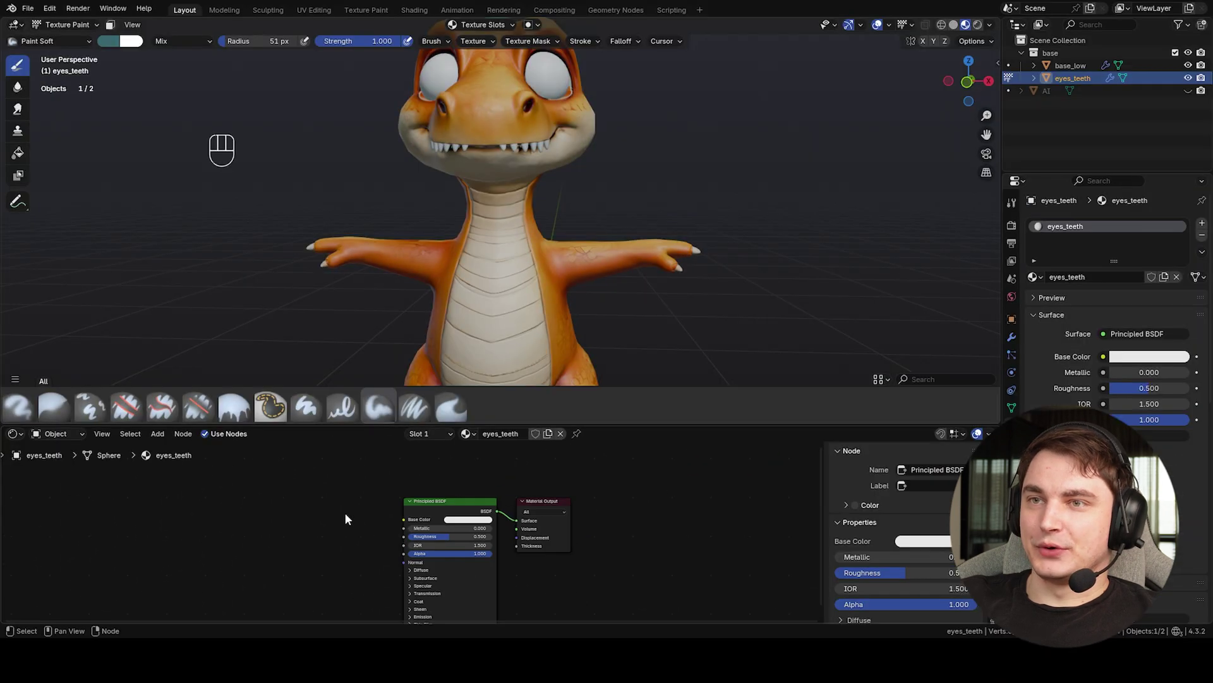
key(Home)
Return to Object Mode and add an Image Texture node to the eyes_teeth material
click(67, 24)
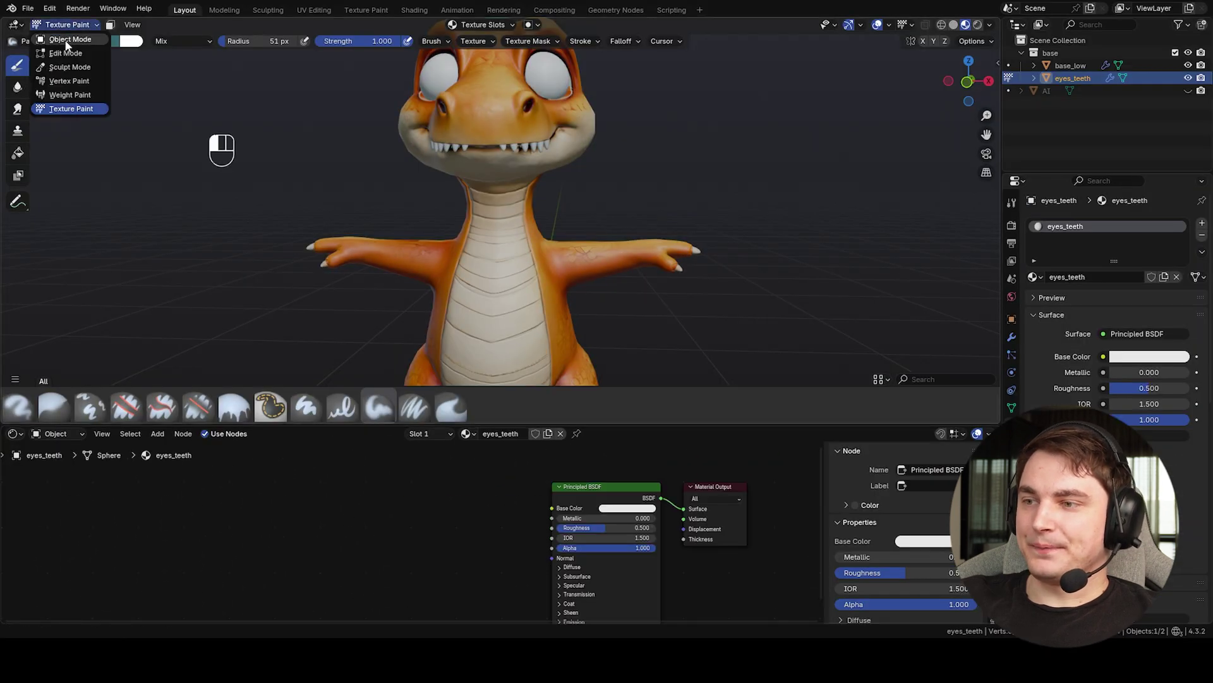
click(68, 39)
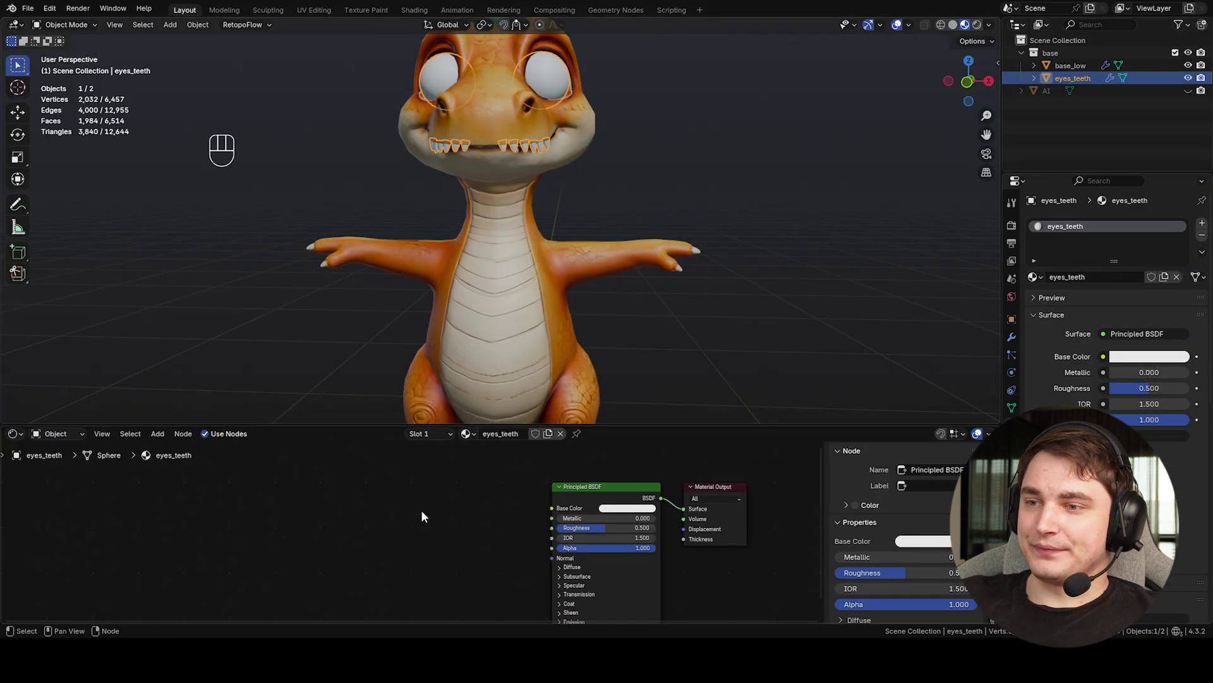
key(shift+a)
mouse_move(392, 524)
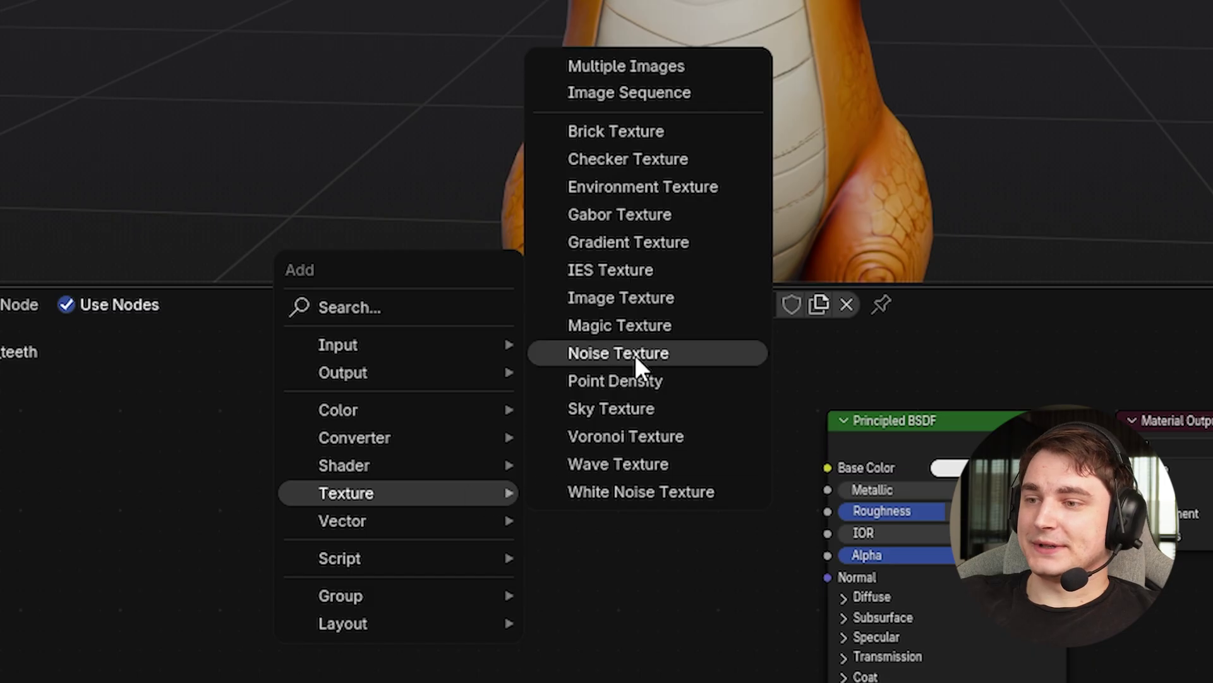
click(644, 297)
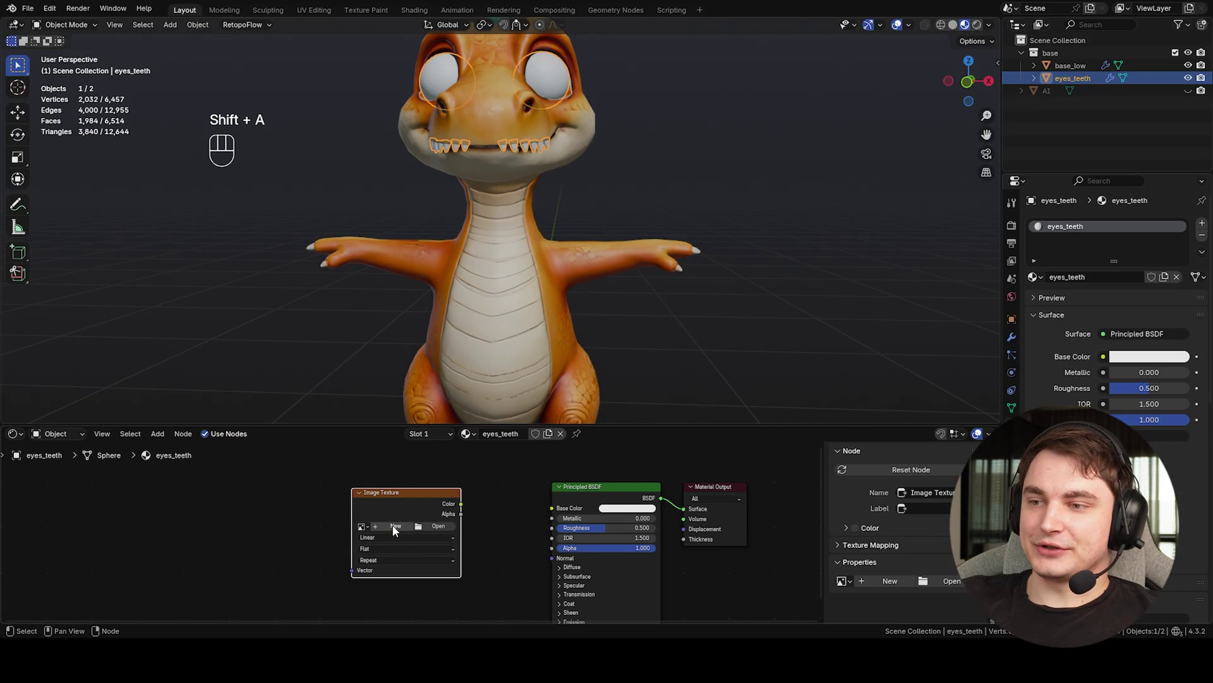
Create a blank black 2048 × 2048 px image named eyes_teeth_color and connect its Color output to the Principled BSDF's Base Color
click(394, 527)
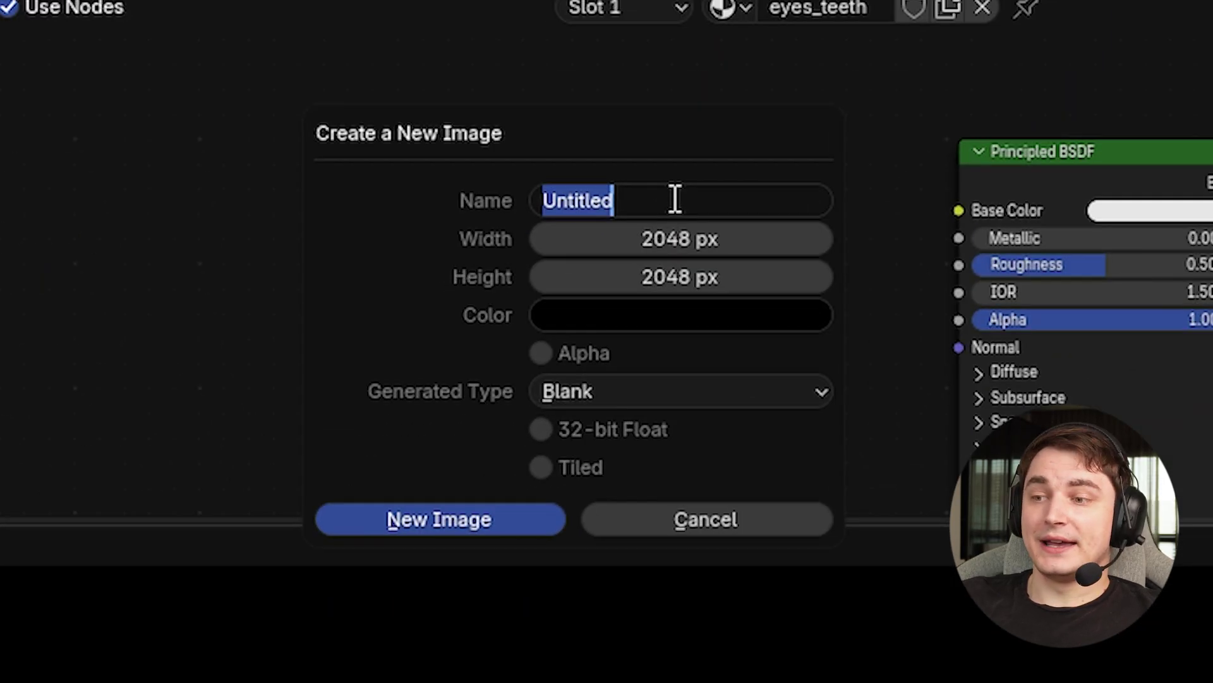
click(439, 526)
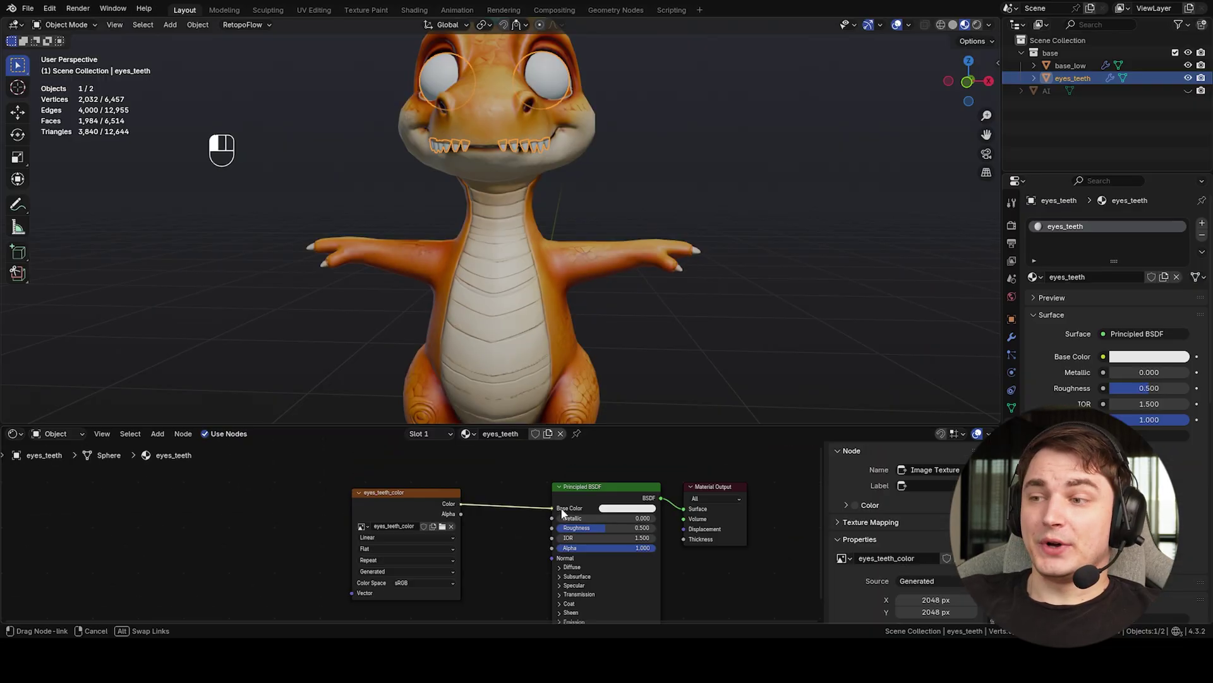
drag(710, 199, 959, 211)
Switch the eyes and teeth object to Texture Paint mode and choose the Fill brush
middle_drag(682, 337, 650, 319)
scroll(684, 282, up, 1)
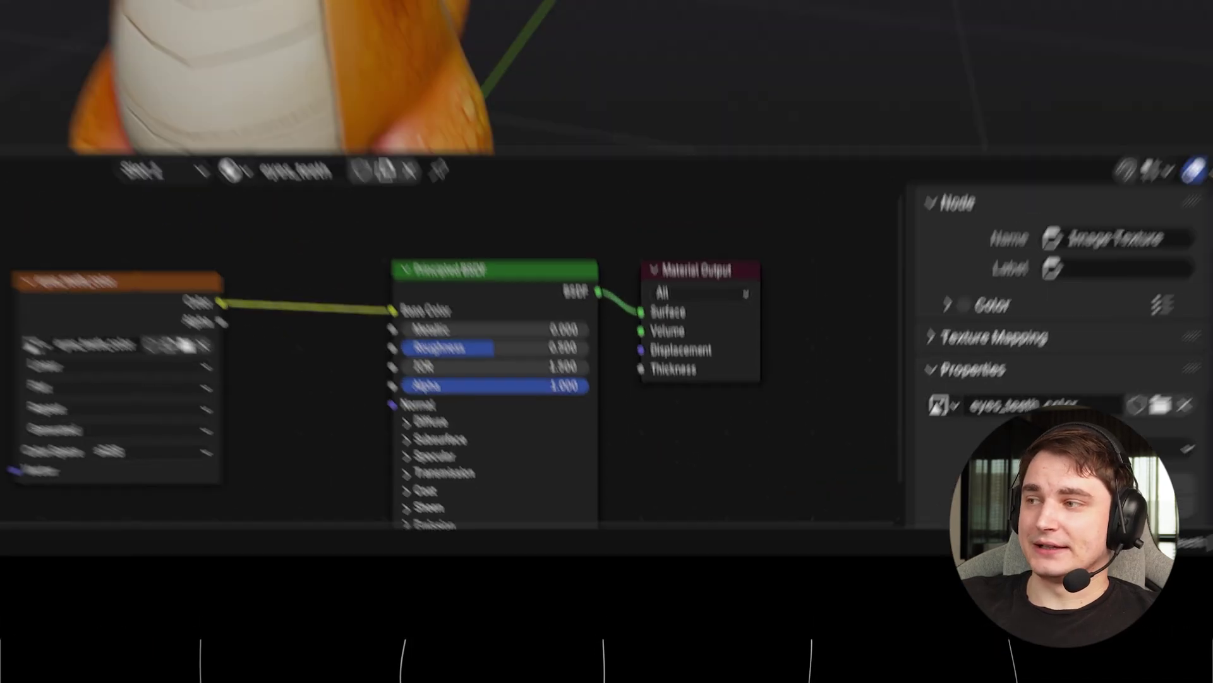
click(66, 27)
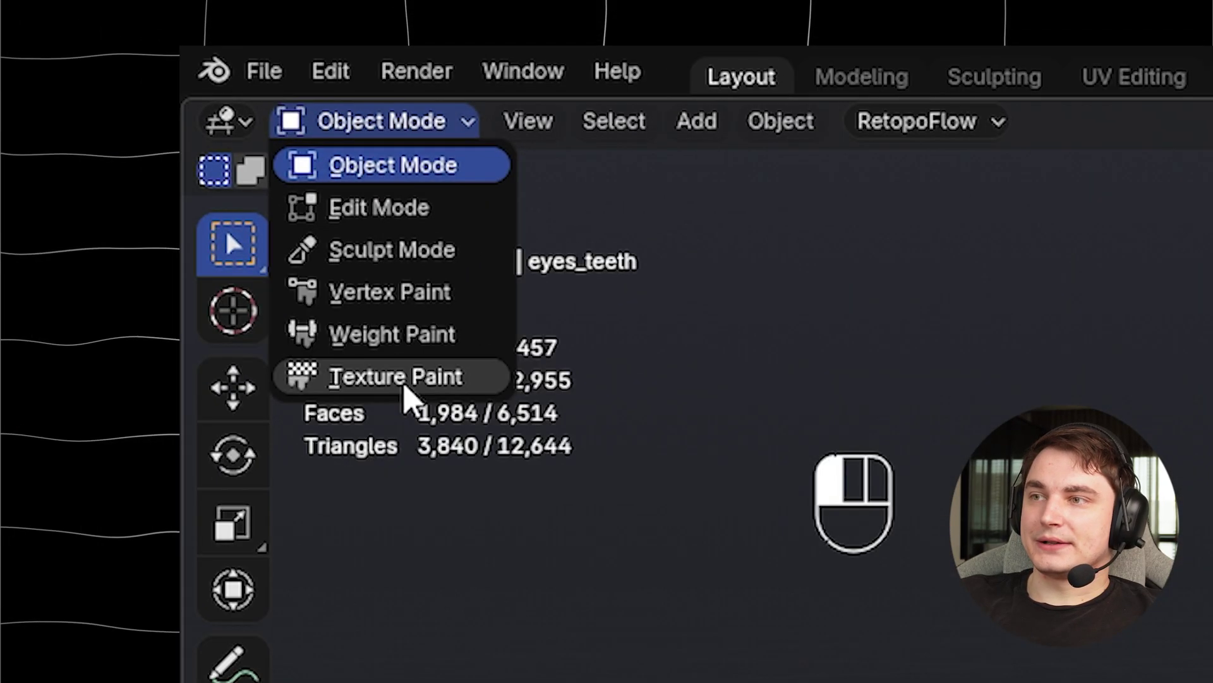
click(307, 298)
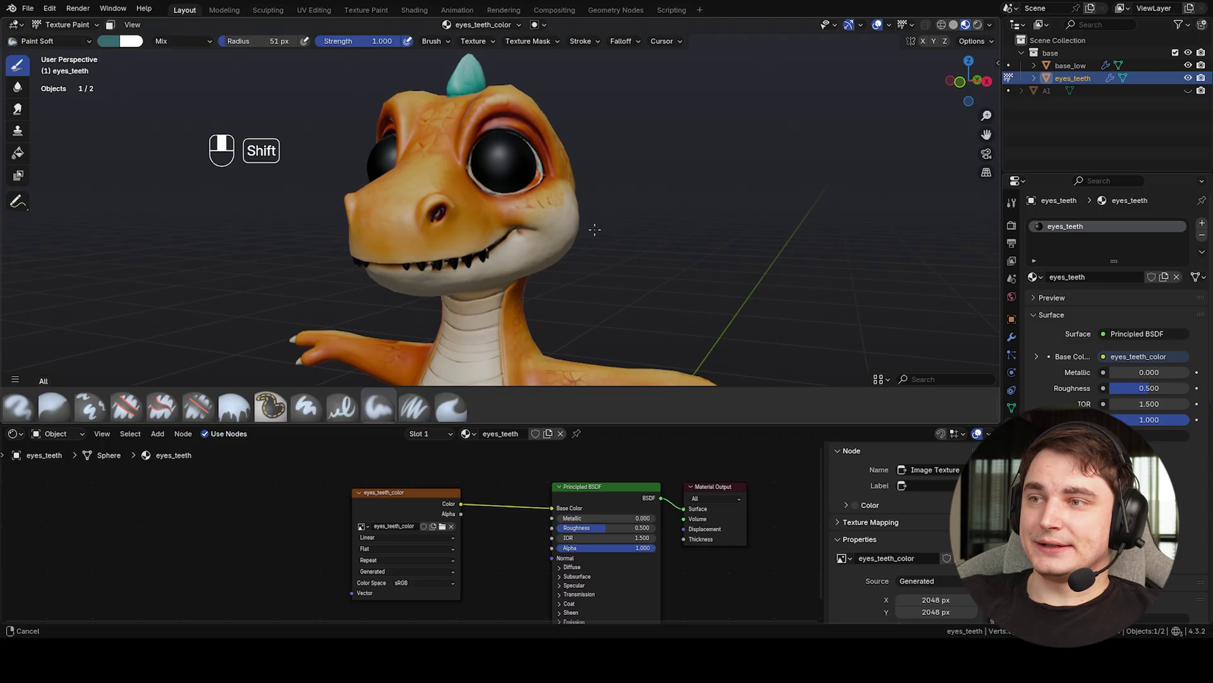
mouse_move(594, 230)
middle_down()
mouse_move(639, 220)
mouse_move(604, 218)
middle_up()
scroll(604, 218, up, 1)
click(55, 42)
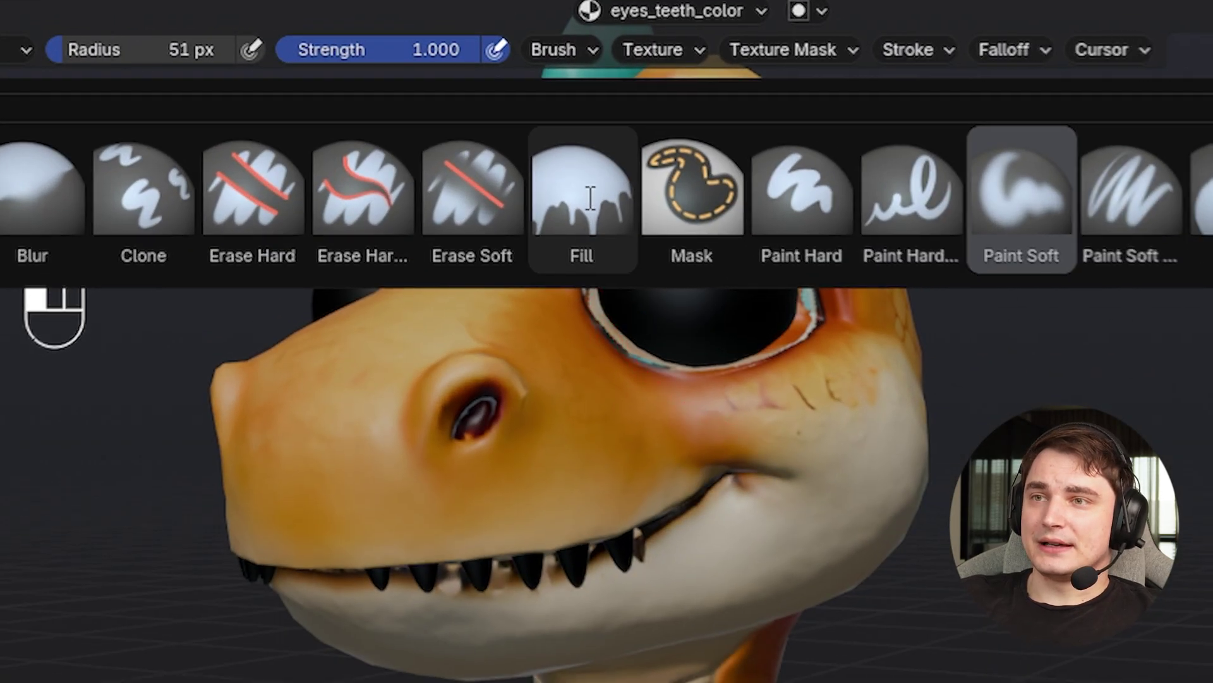
click(583, 181)
Set the brush colour to near-white with saturation 0 and value 0.911, and fill the eyes and teeth with it
click(122, 38)
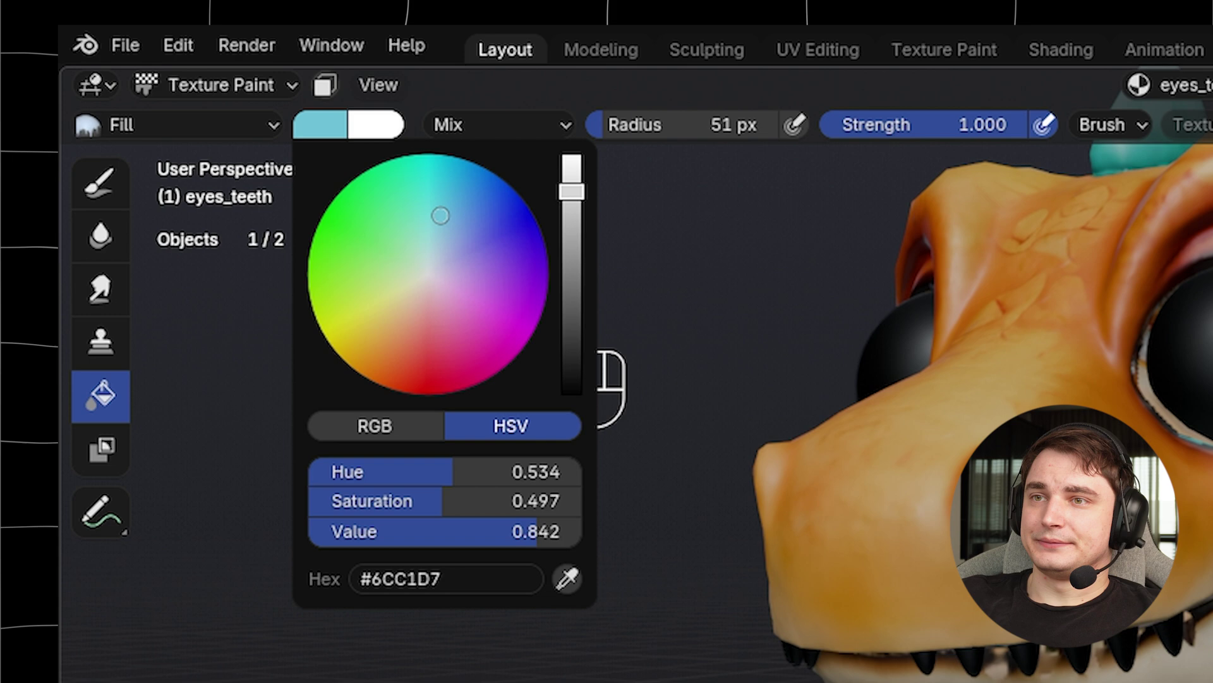
drag(571, 192, 572, 175)
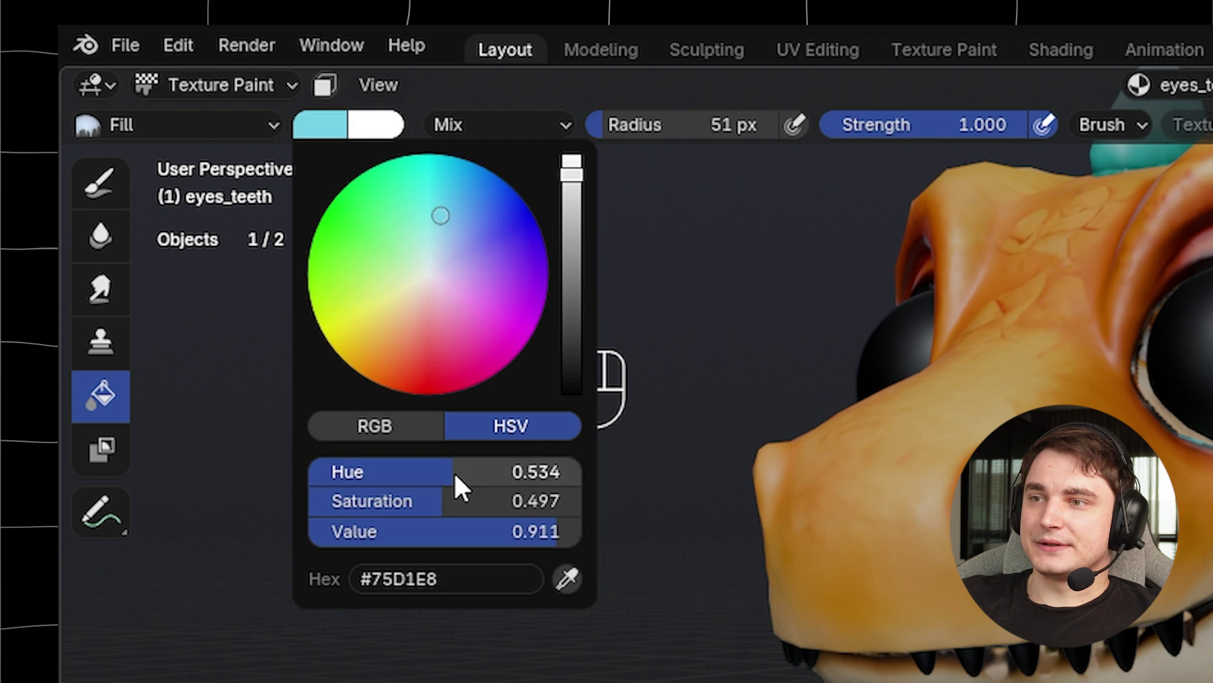
drag(443, 501, 308, 500)
middle_drag(442, 235, 395, 230)
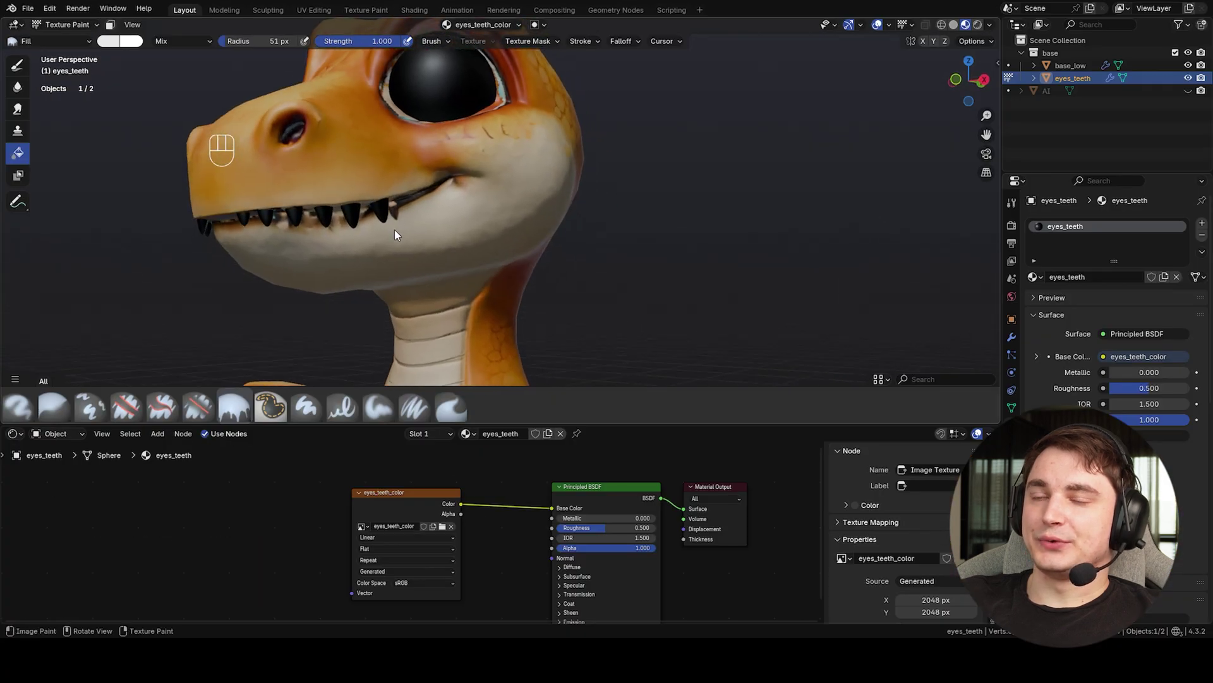
click(356, 215)
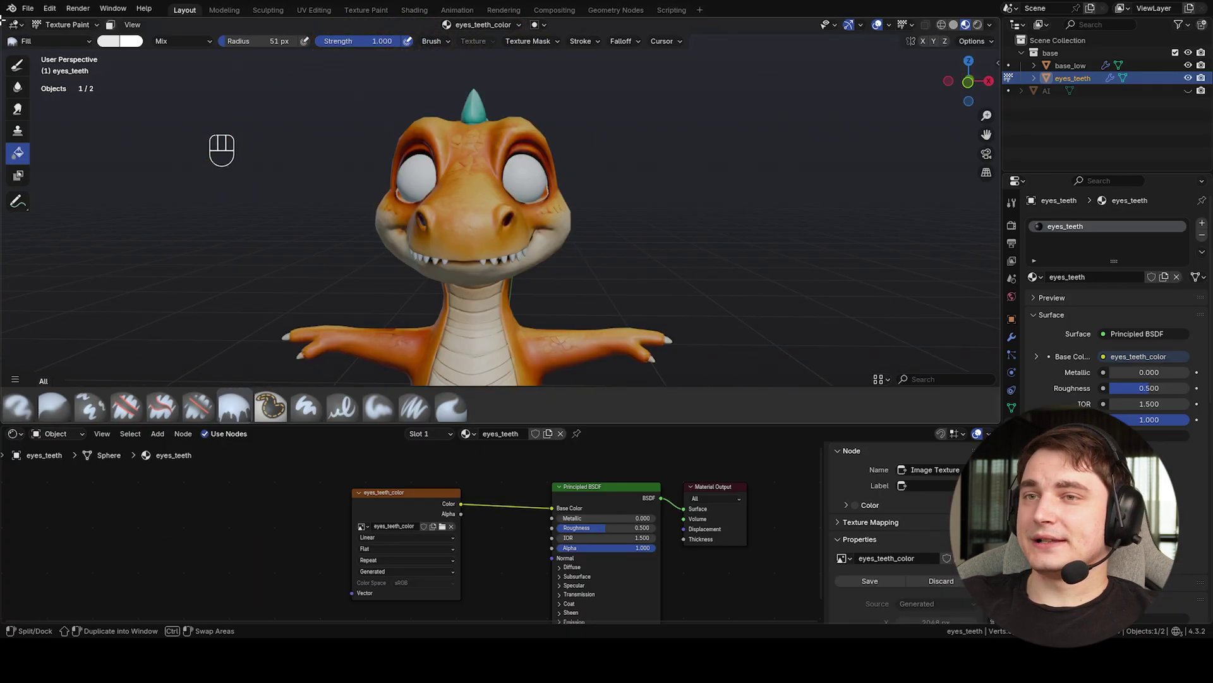
Split the 3D viewport vertically and turn the new area beside it into an Image Editor
drag(3, 19, 243, 21)
click(14, 24)
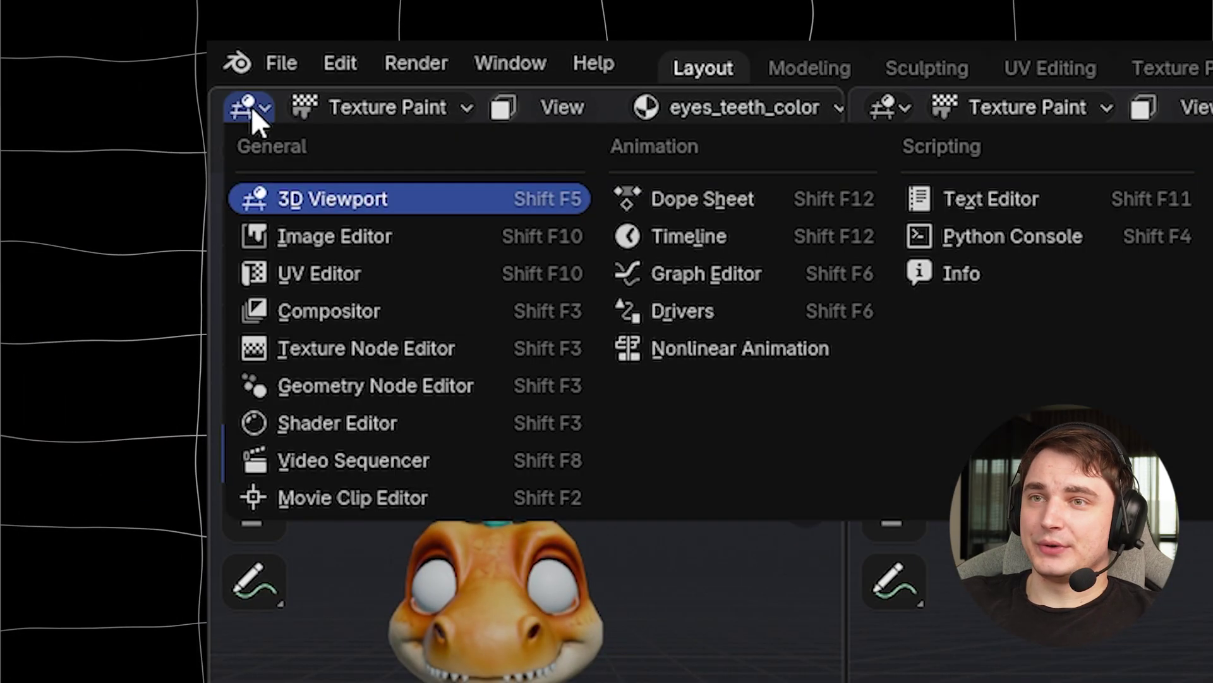
click(424, 235)
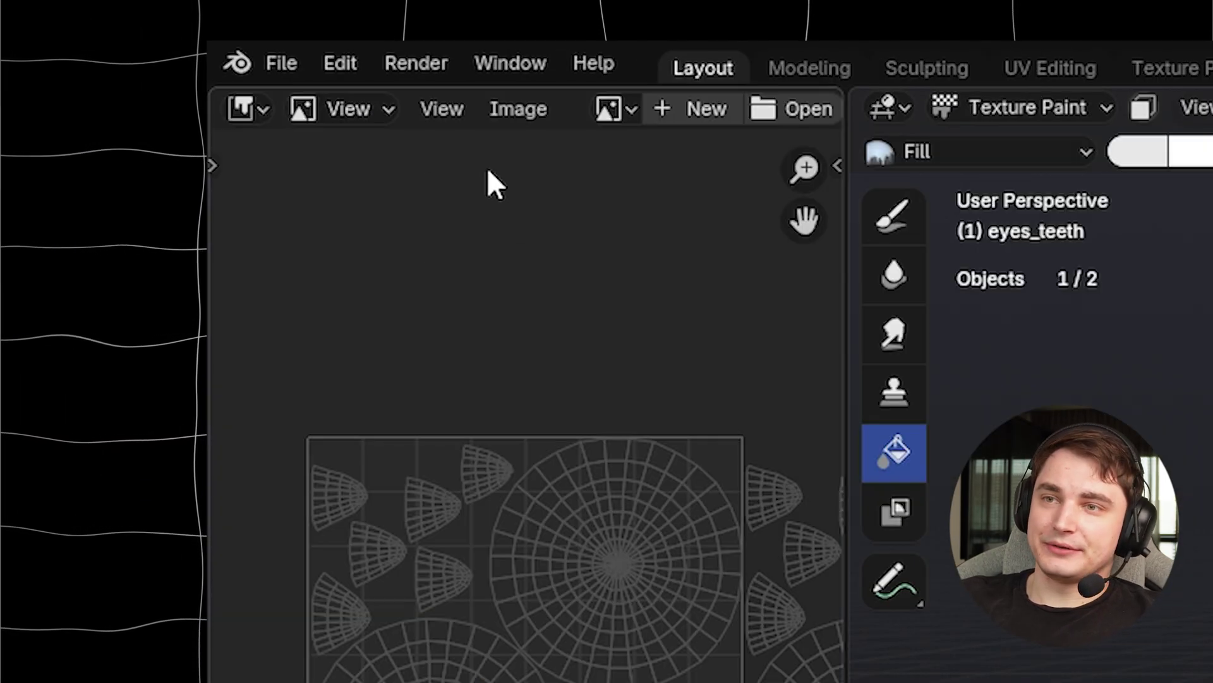
Set the Image Editor to Paint mode and display the eyes_teeth_color image in it
click(347, 109)
click(365, 230)
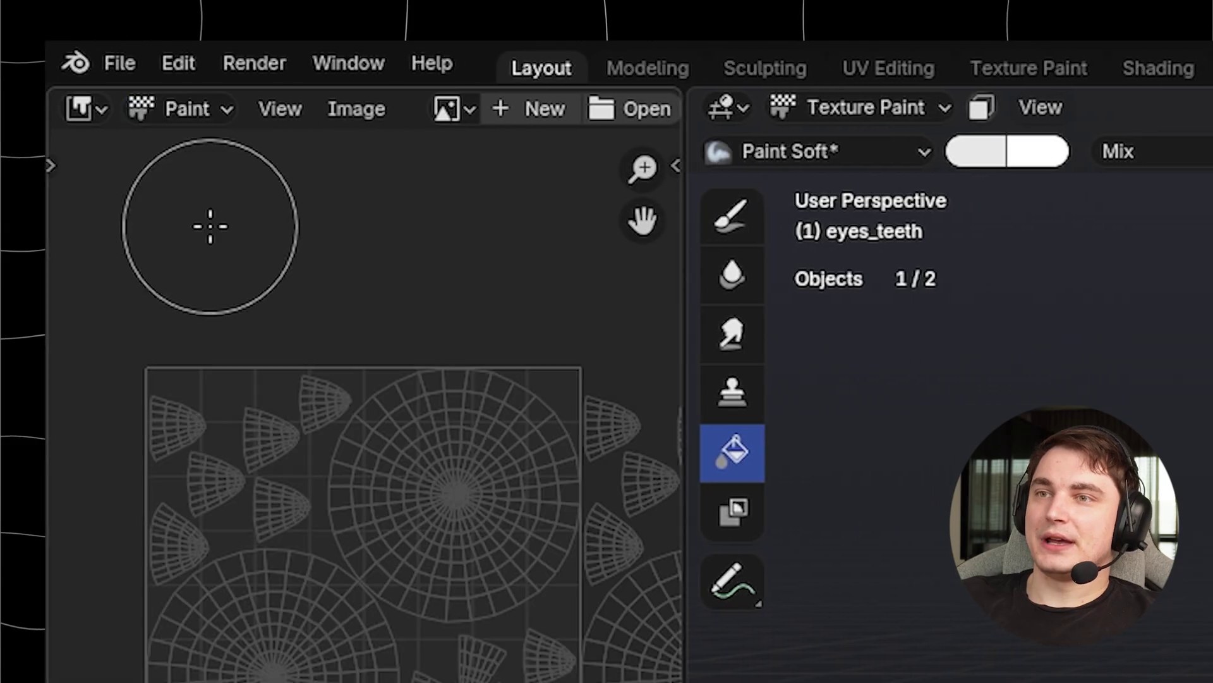
click(450, 105)
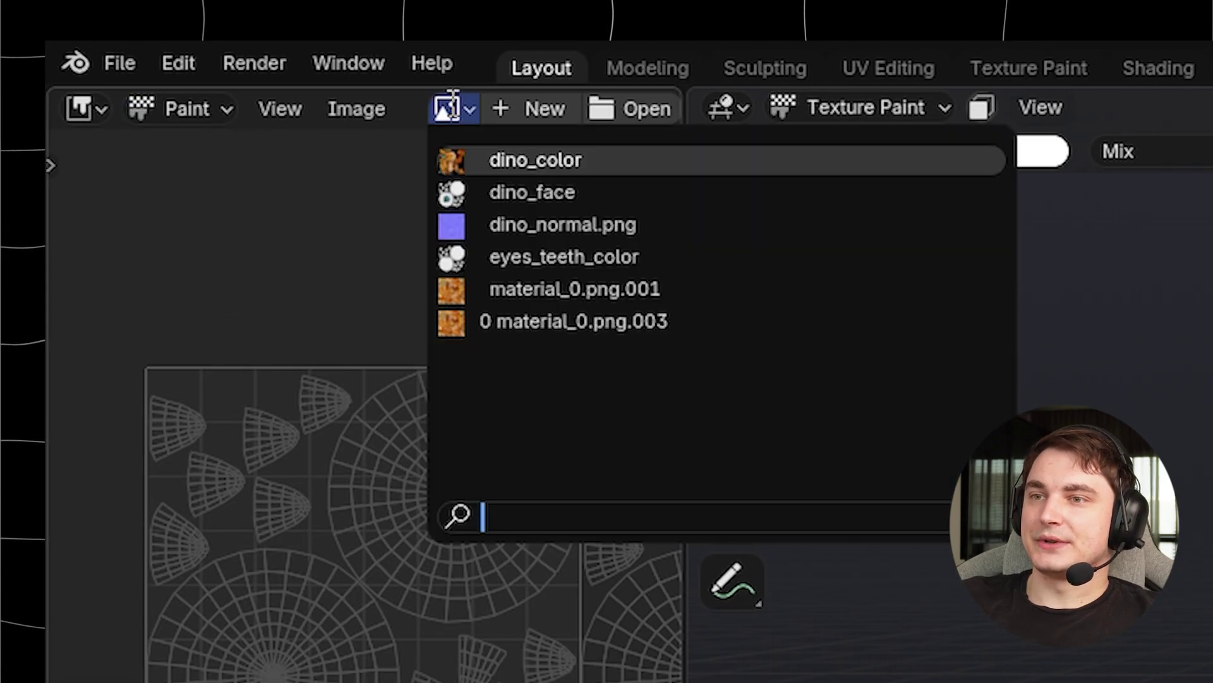
click(704, 257)
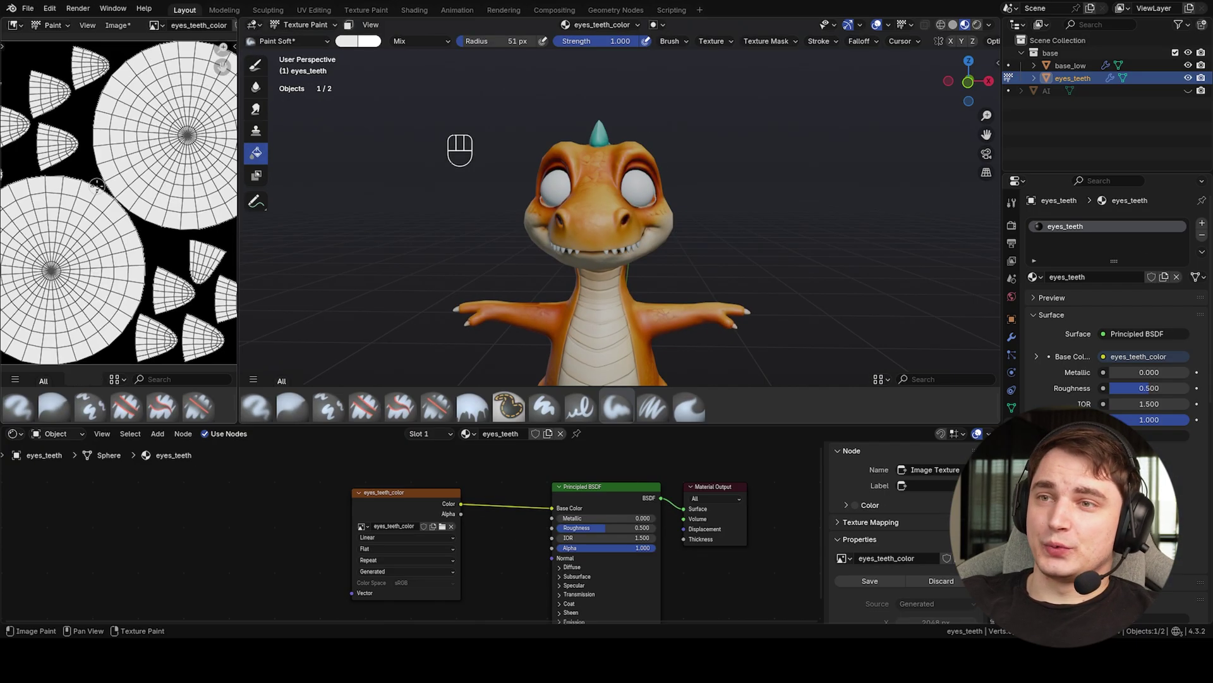
scroll(96, 185, down, 3)
scroll(96, 185, up, 3)
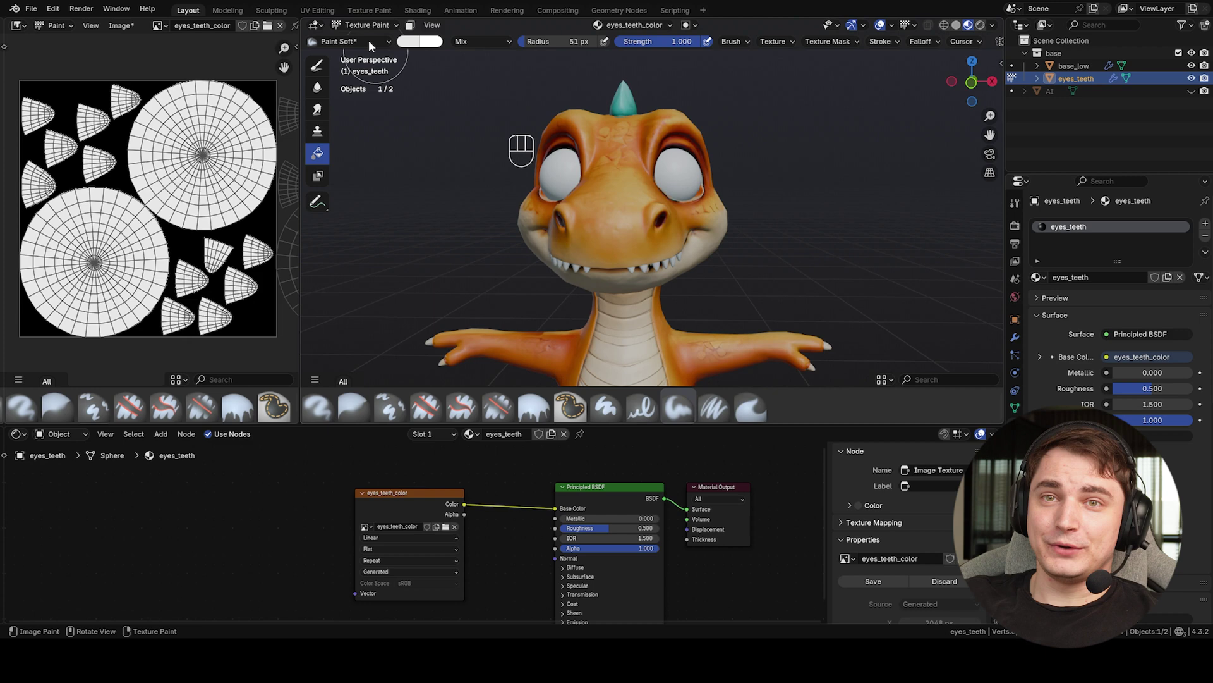
Choose the Paint Hard Pressure brush and darken its colour to near-black
click(364, 40)
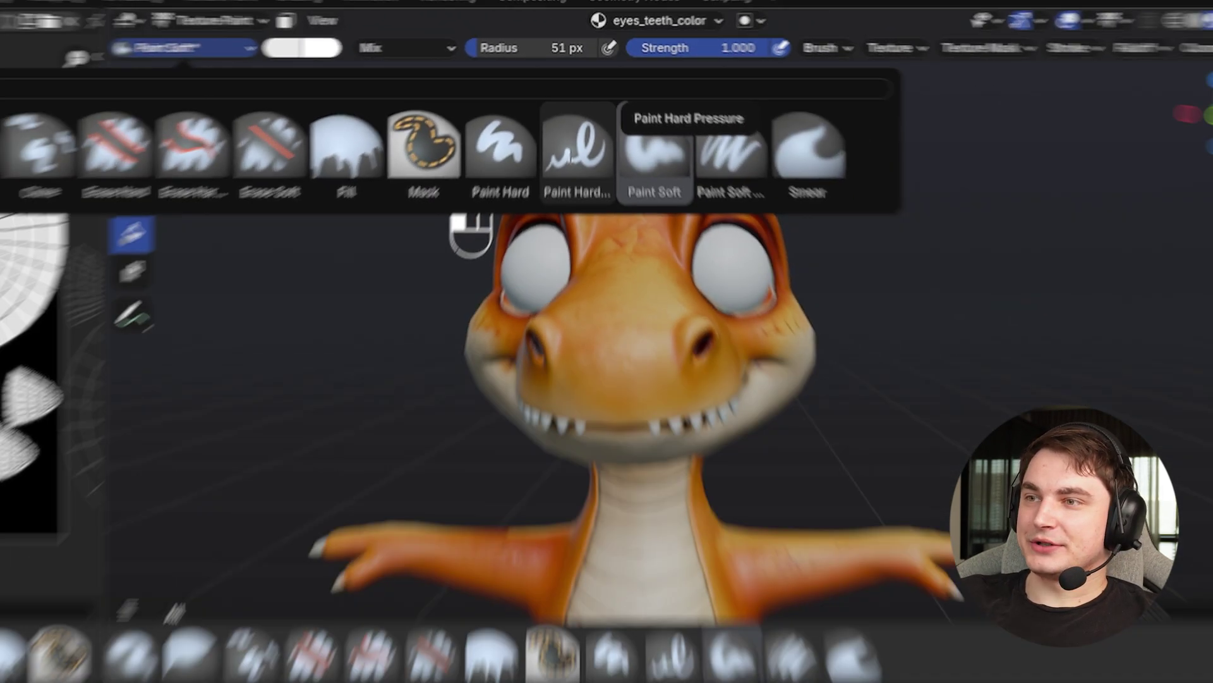
click(567, 215)
click(118, 57)
drag(509, 79, 509, 143)
Resize the brush to a 66 px radius over the dinosaur's eye in the viewport
scroll(641, 189, up, 3)
key(f)
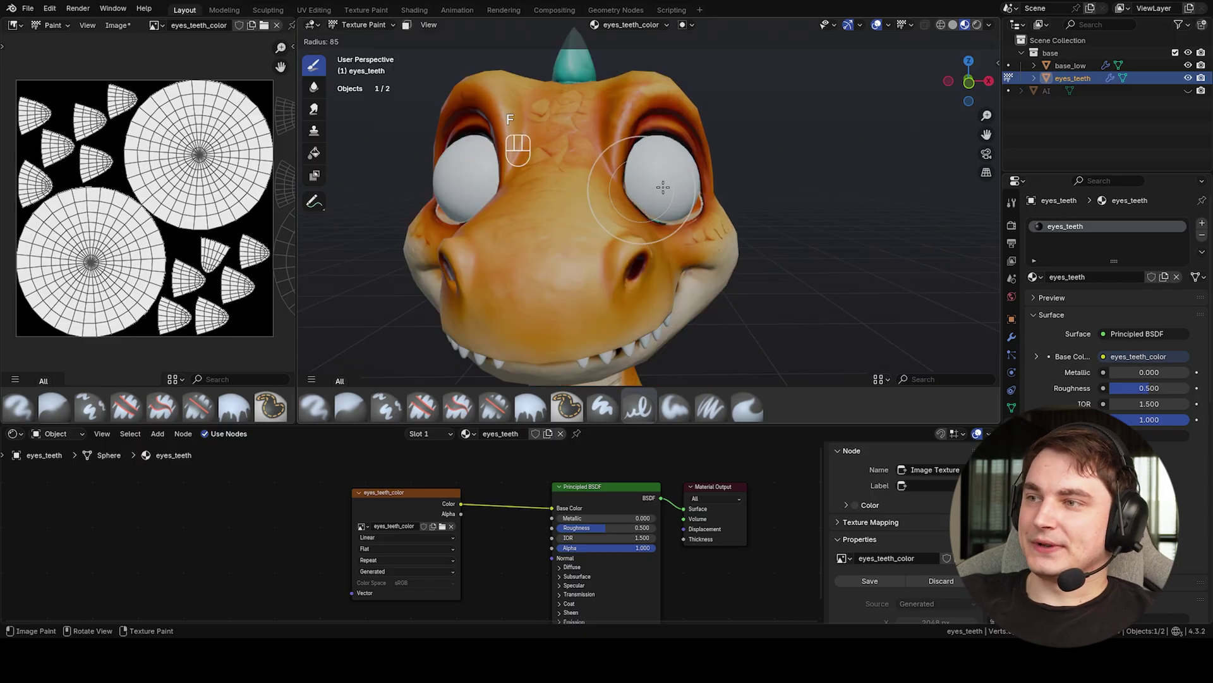
click(651, 188)
scroll(650, 184, up, 1)
middle_drag(650, 184, 649, 192)
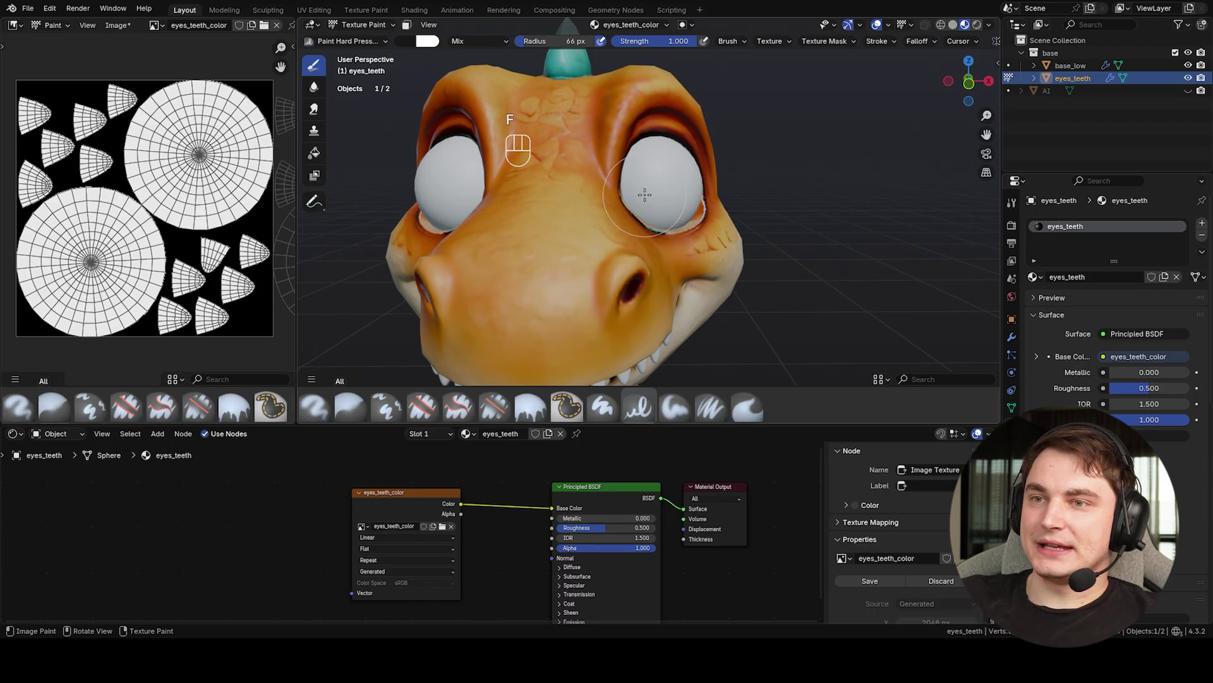
Enlarge the brush radius to 304 px and paint a dark pupil at the centre of the lower round eye island in the texture
scroll(136, 239, up, 2)
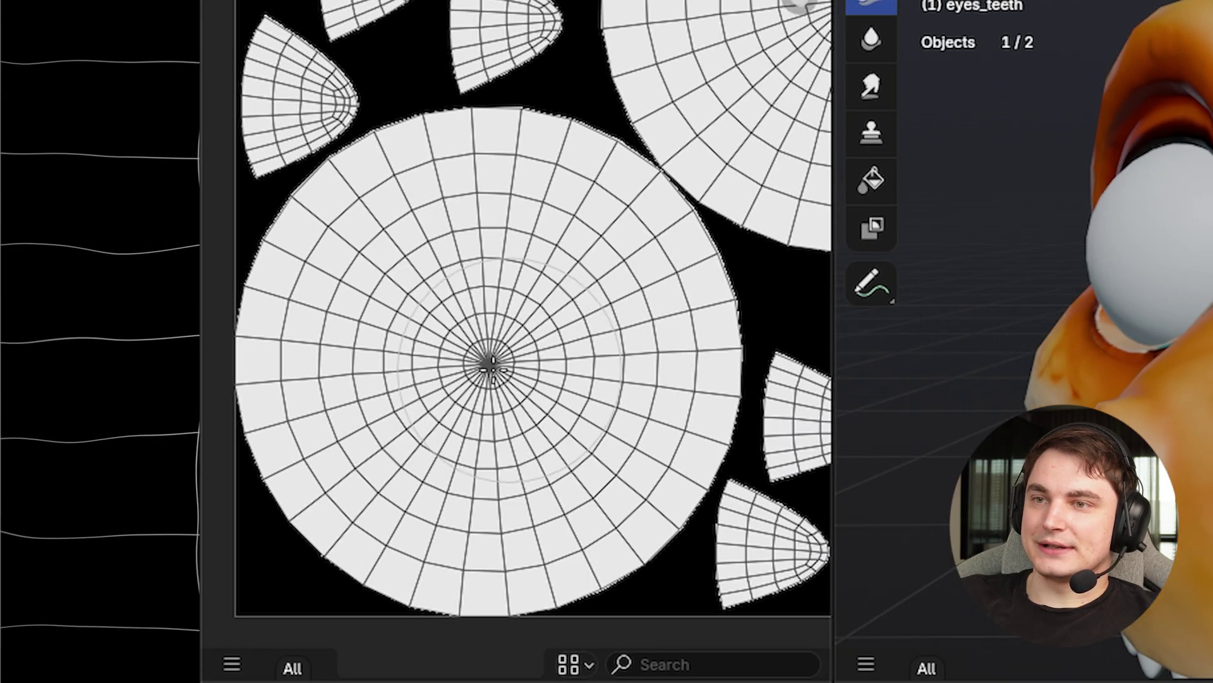
key(f)
click(501, 353)
click(491, 363)
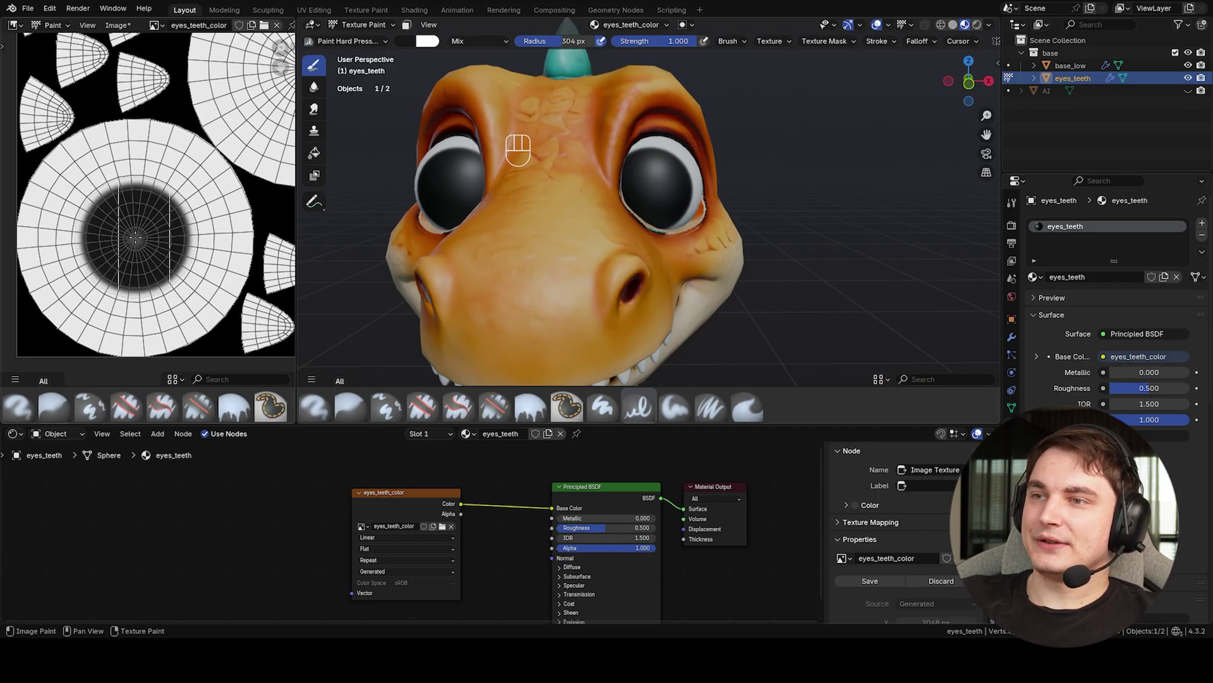
middle_drag(692, 202, 638, 183)
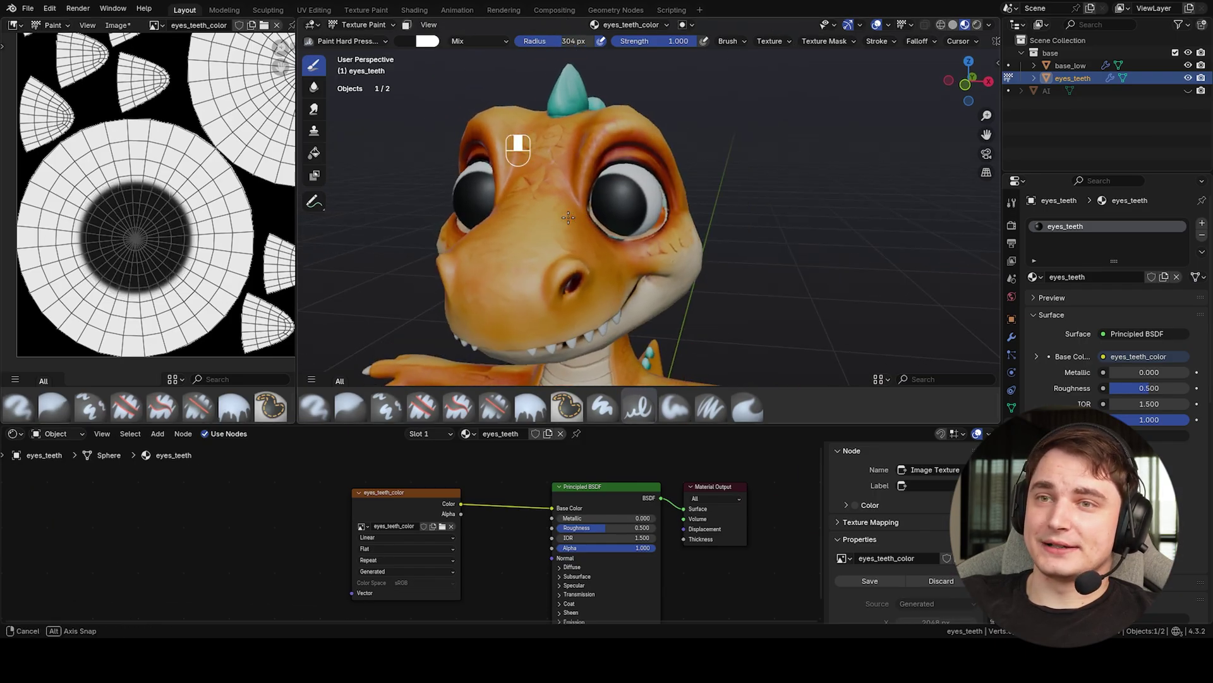
Undo the last two changes and set up the Paint Soft Pressure brush with a dark teal colour
key(ctrl+z)
key(ctrl+z)
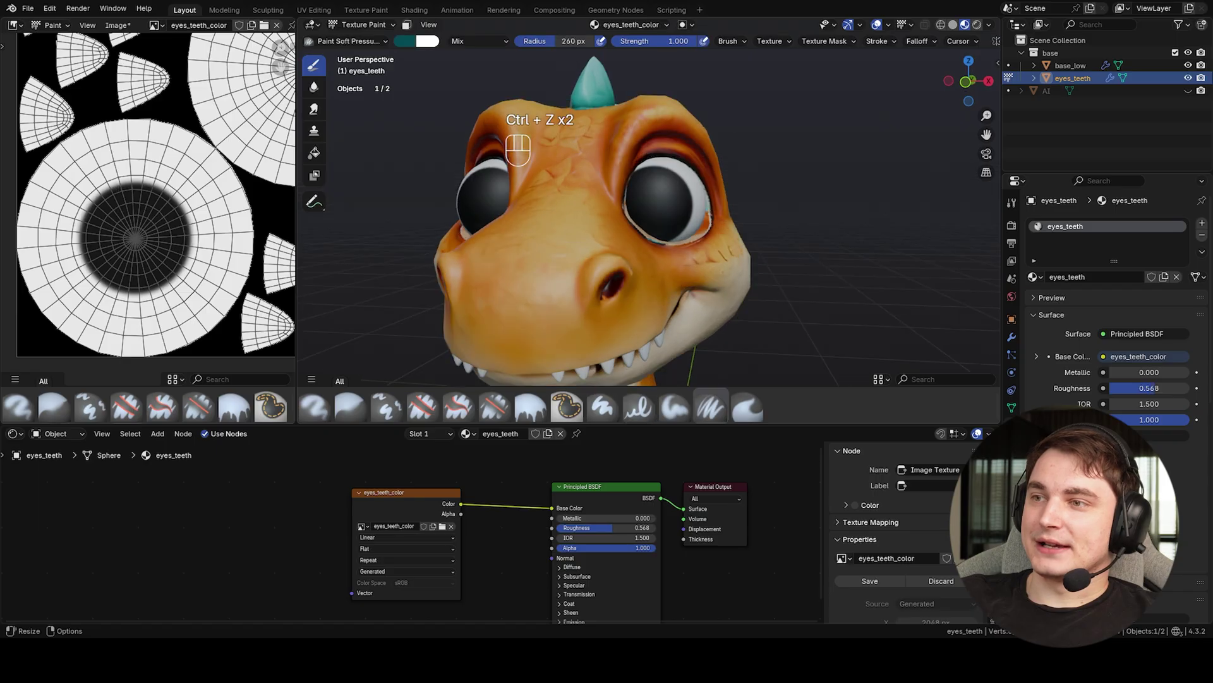
click(407, 41)
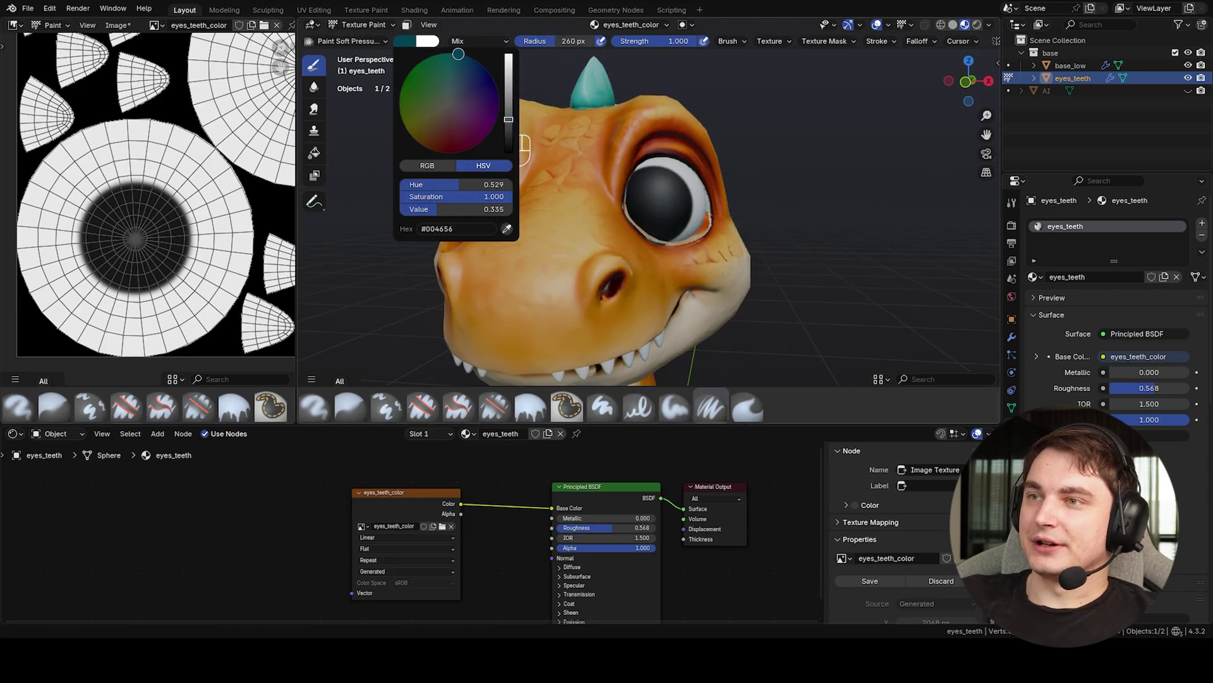
drag(459, 53, 459, 58)
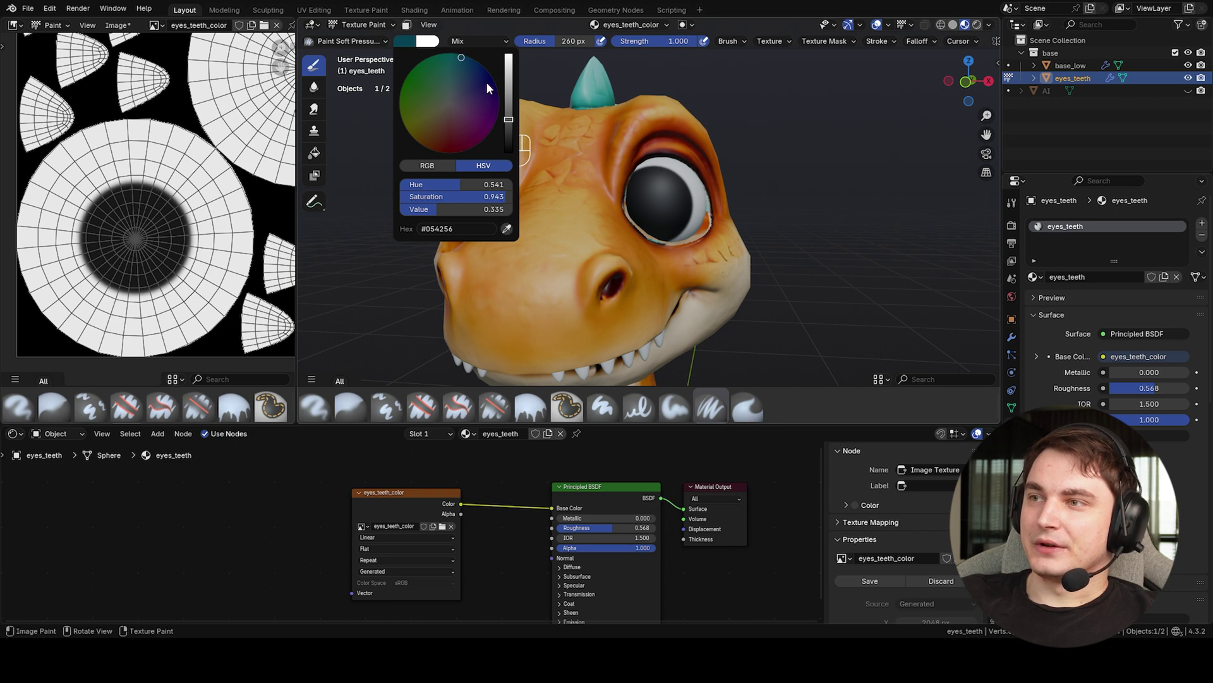
click(344, 41)
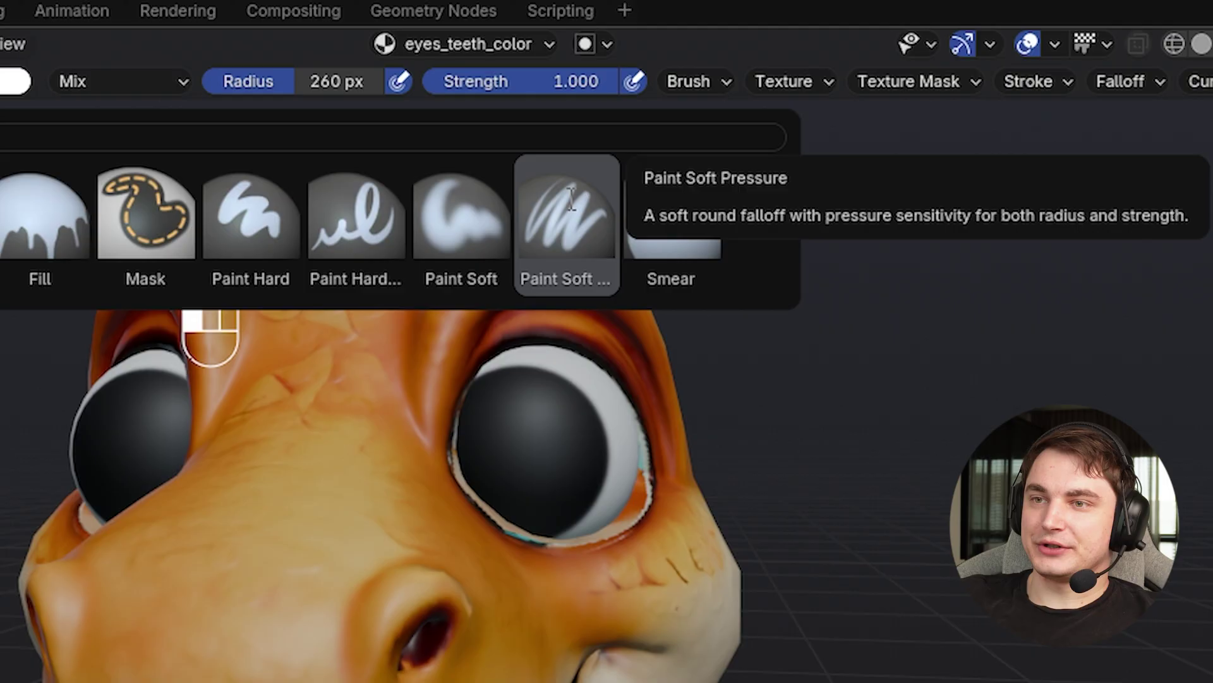
click(571, 197)
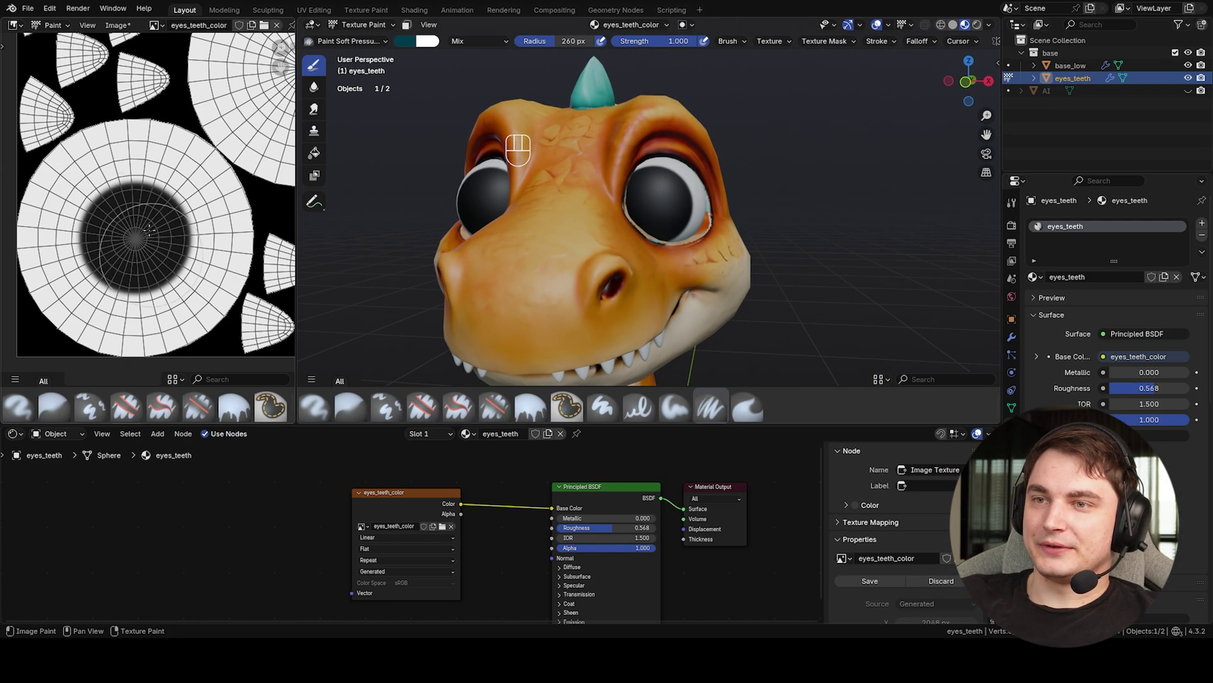
Set the brush radius to about 263 px and paint a teal iris inside the dark circle of the lower round eye island
key(f)
click(128, 242)
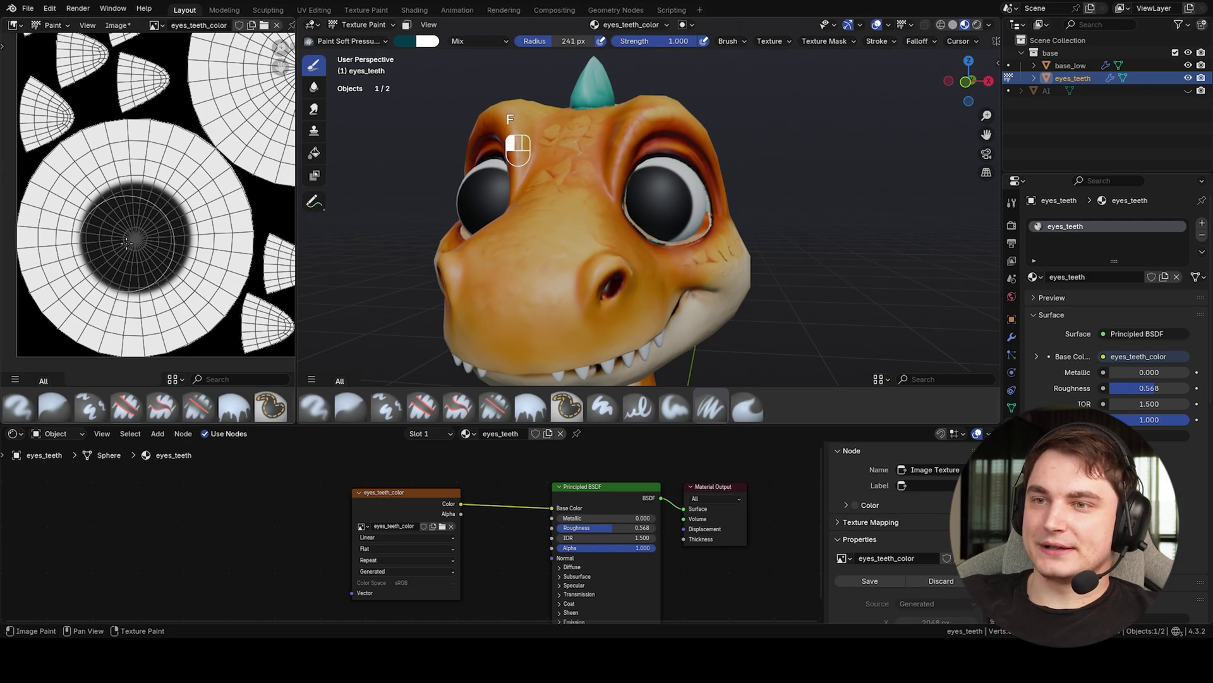
drag(132, 236, 135, 237)
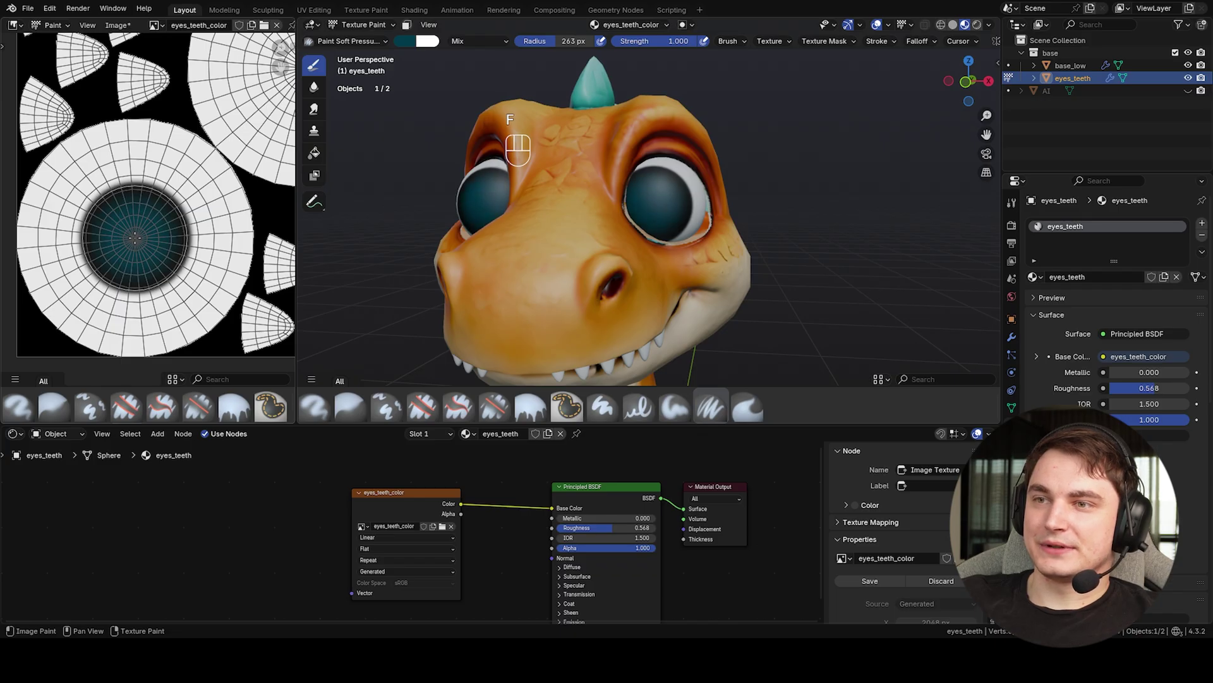
mouse_move(479, 228)
middle_down()
mouse_move(422, 233)
mouse_move(486, 235)
mouse_move(463, 236)
middle_up()
scroll(468, 237, up, 1)
ctrl+middle_drag(460, 190, 458, 222)
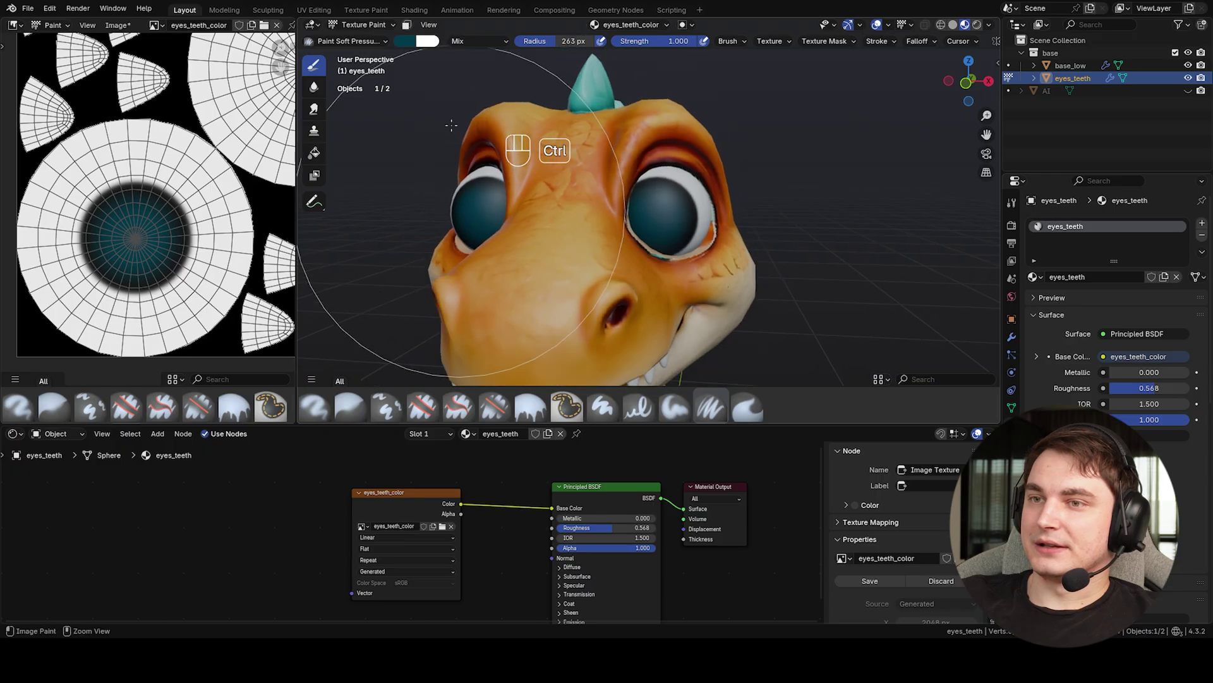
Choose the Paint Hard brush and darken its colour to the near-black #00090B
click(409, 41)
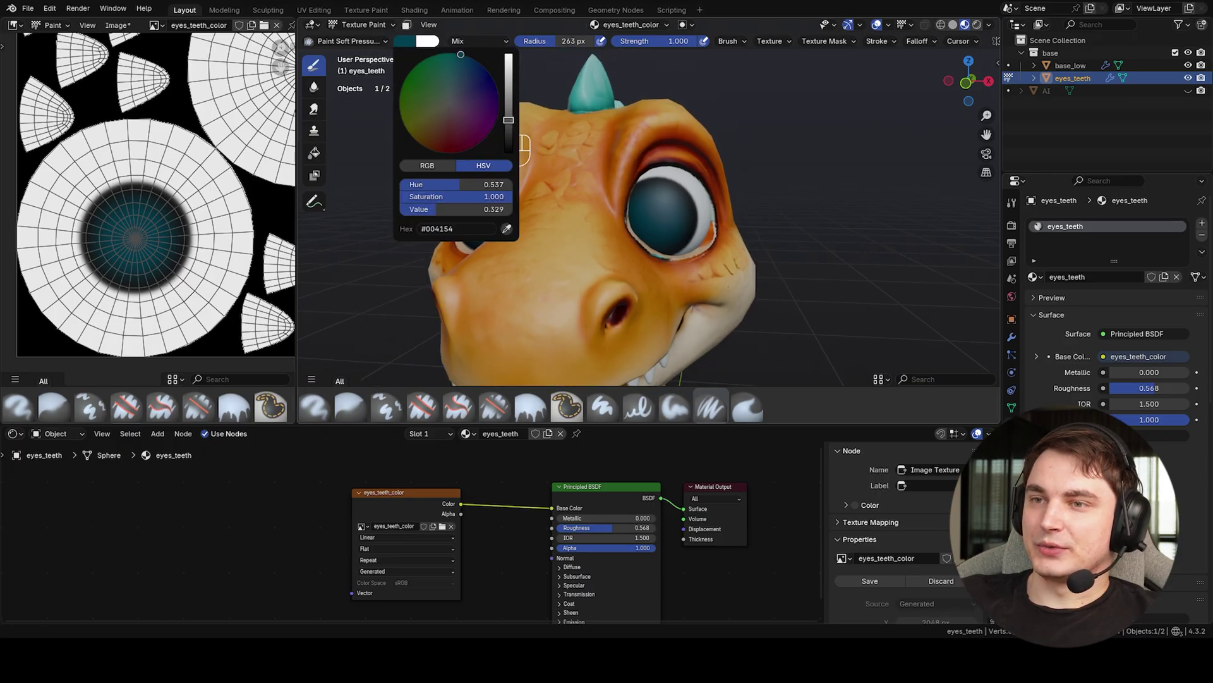
key(f)
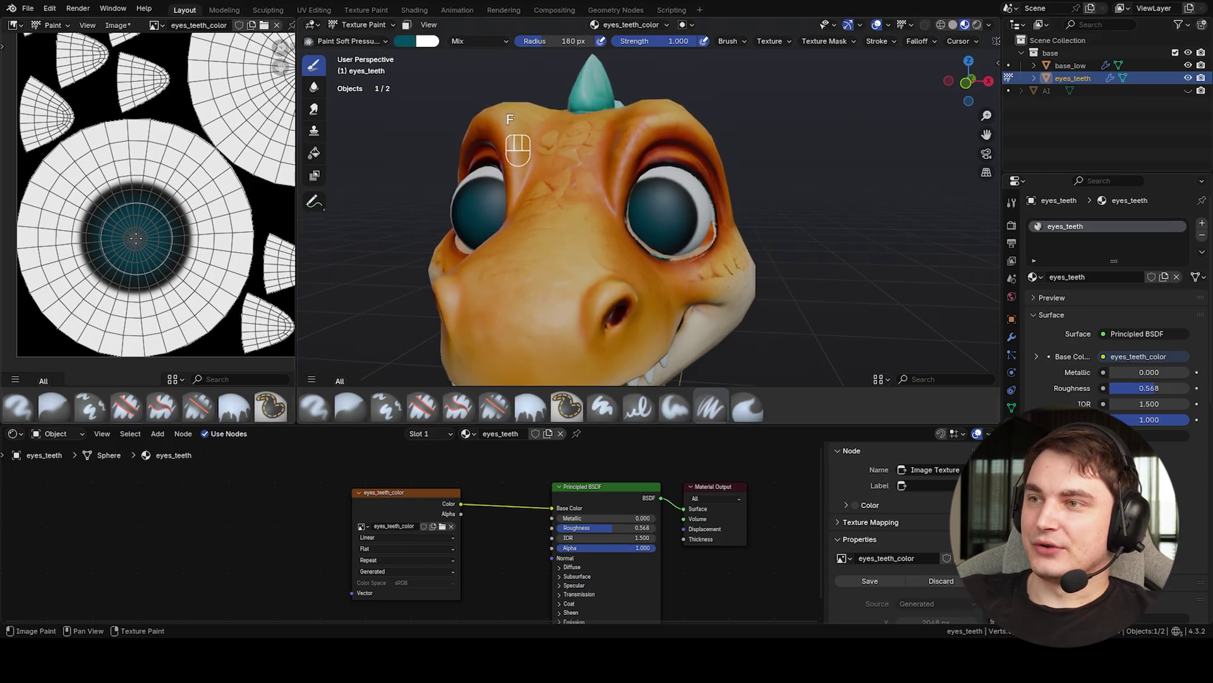
click(349, 41)
click(560, 102)
click(407, 43)
drag(506, 117, 509, 147)
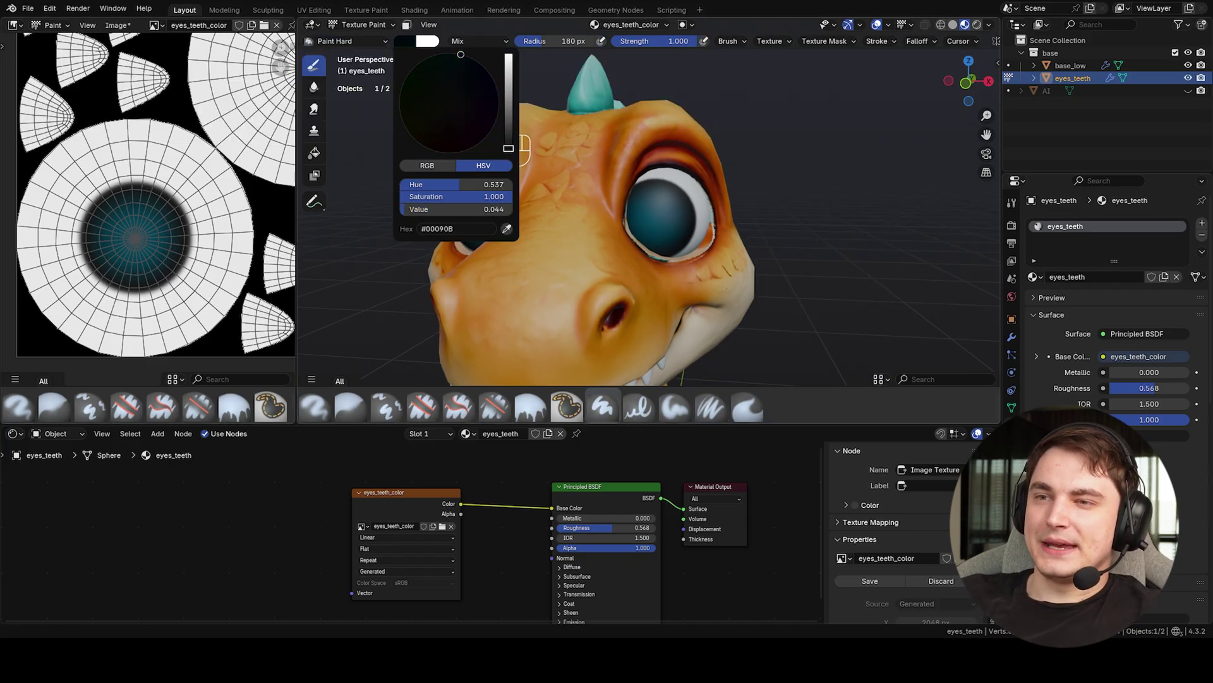
Resize the brush to 158 px and paint a near-black pupil at the centre of the teal iris
key(f)
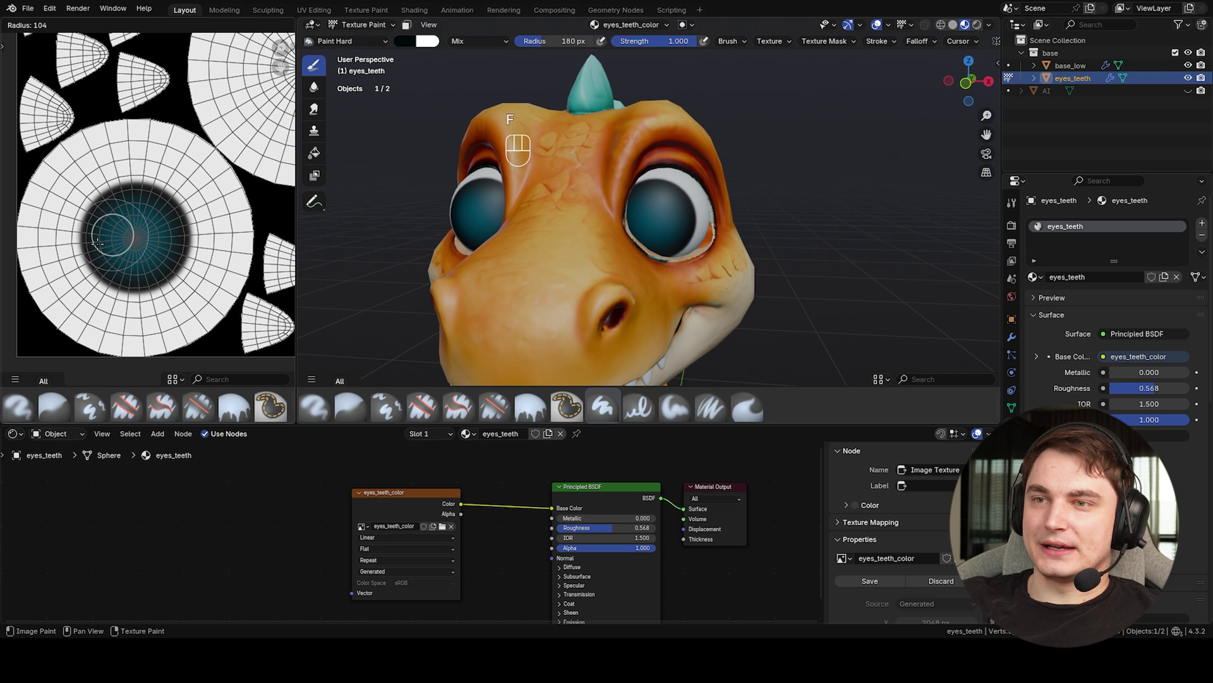
click(100, 244)
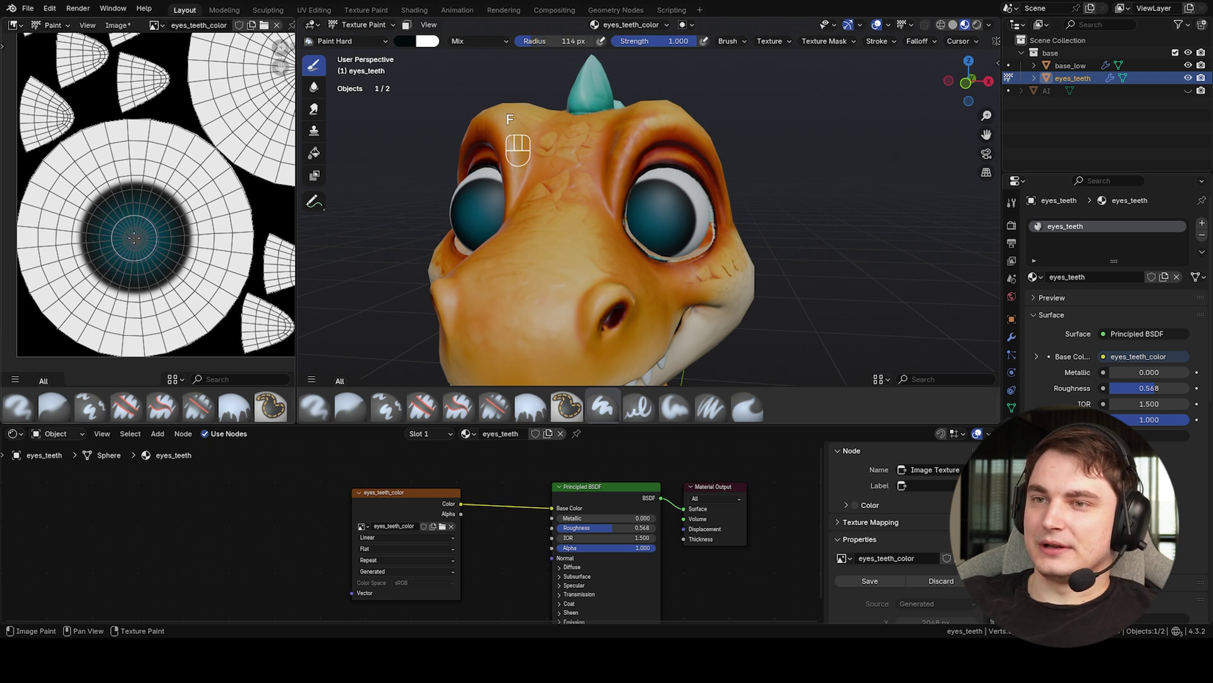
key(ctrl+z)
key(f)
key(f)
click(143, 237)
click(134, 237)
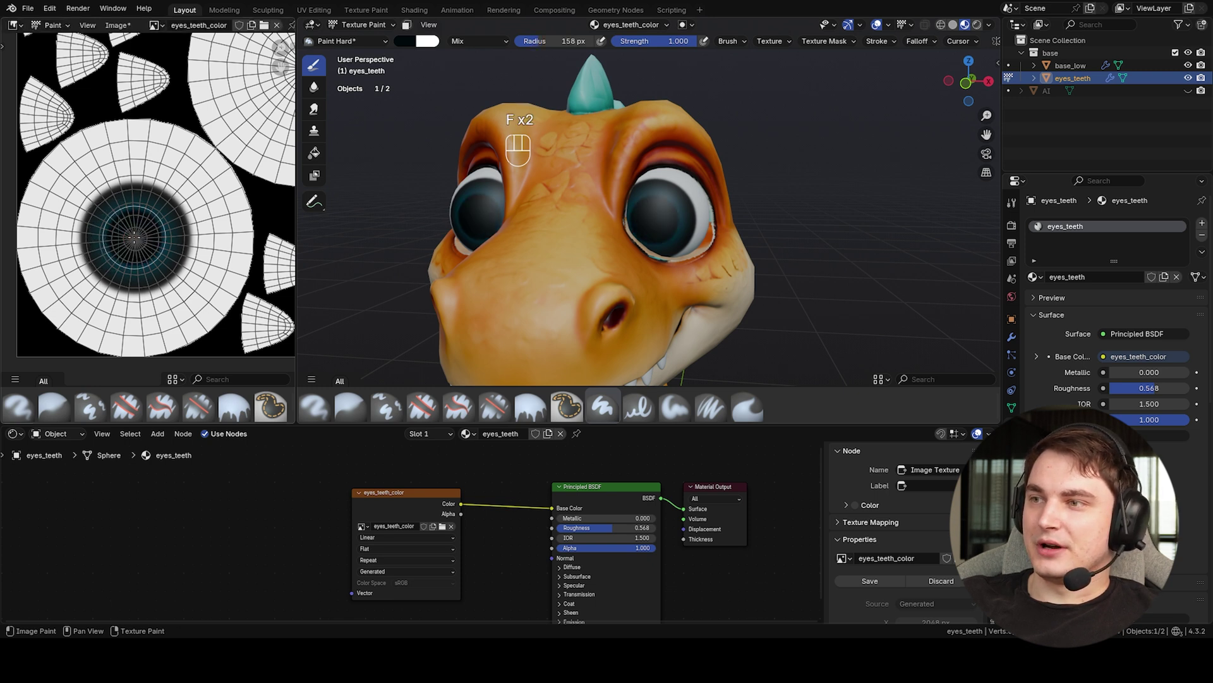
Lower the Principled BSDF roughness of the eyes_teeth material to 0.073 for glossy eyes
middle_drag(551, 230, 539, 247)
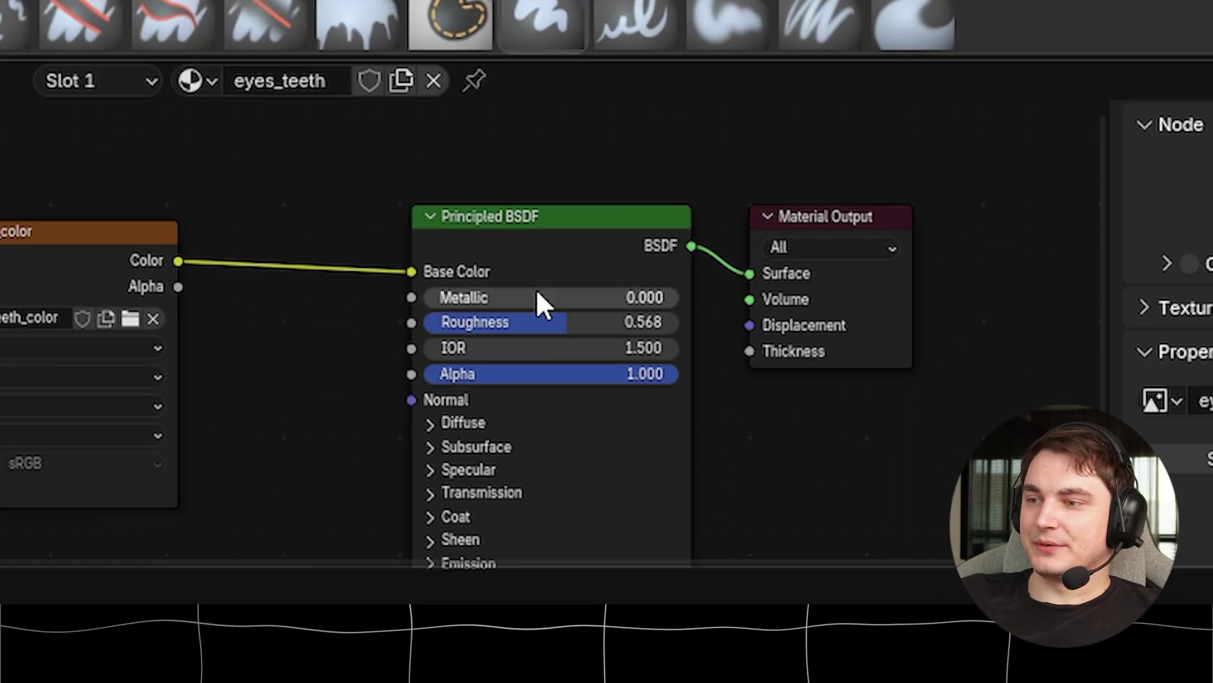
drag(538, 322, 407, 323)
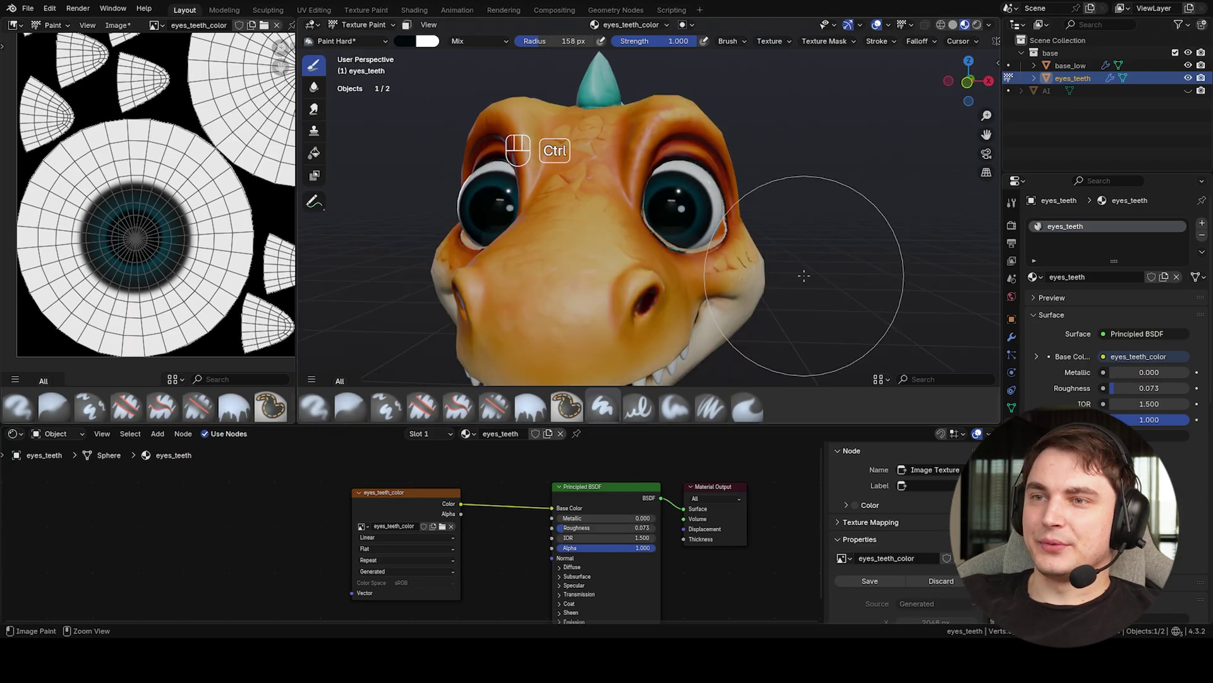
Undo the large pupil and paint a smaller near-black one with a brush radius of about 139 px at the iris centre
key(ctrl+z)
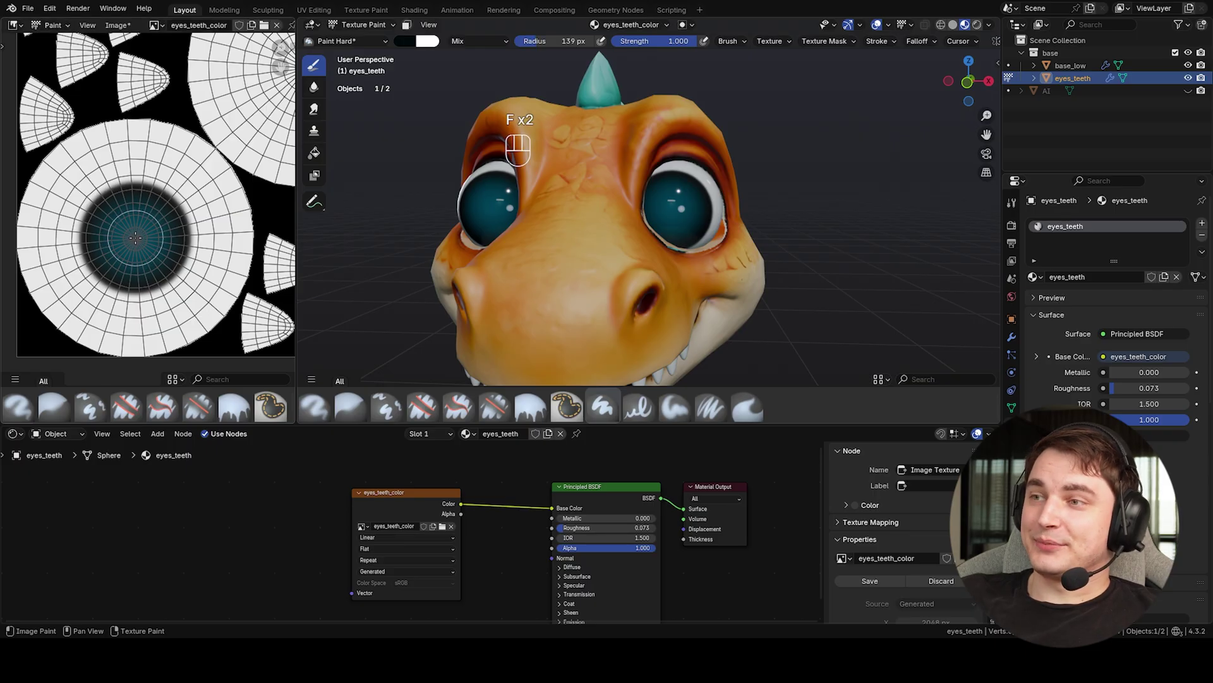
click(134, 239)
mouse_move(711, 270)
middle_down()
mouse_move(663, 240)
mouse_move(752, 278)
mouse_move(838, 278)
mouse_move(654, 278)
mouse_move(737, 278)
middle_up()
scroll(652, 278, up, 1)
scroll(737, 278, down, 3)
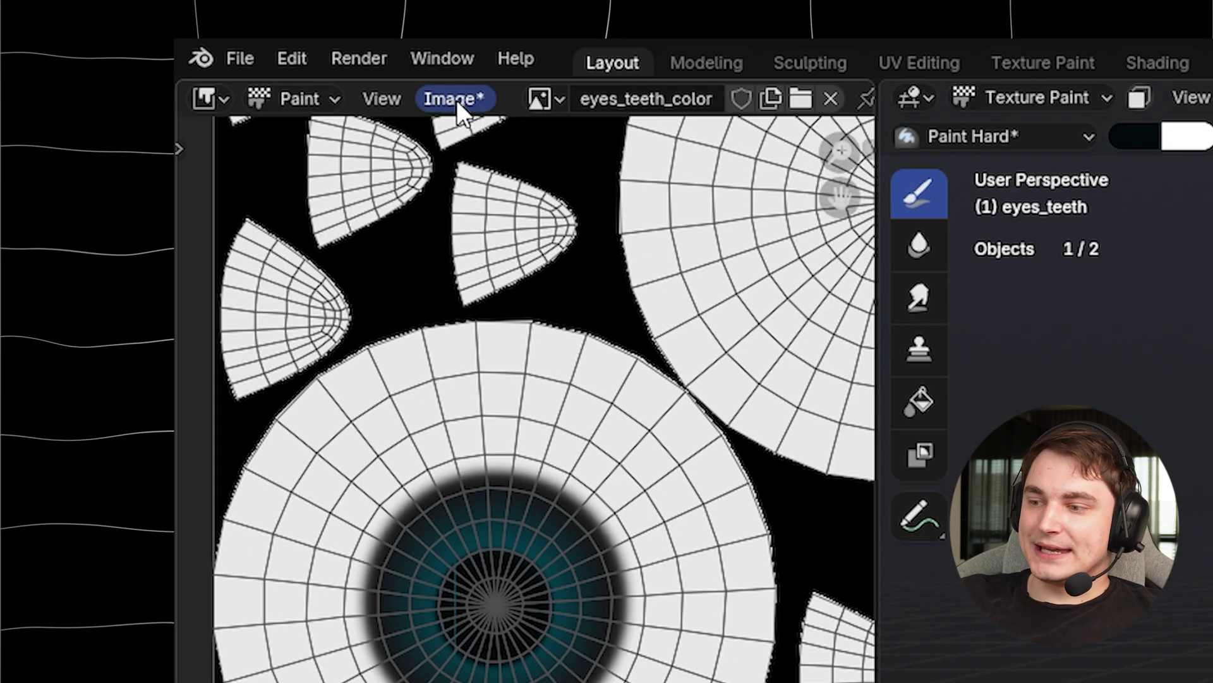
Save the eyes_teeth_color image and return the eyes_teeth object to Object Mode
click(456, 100)
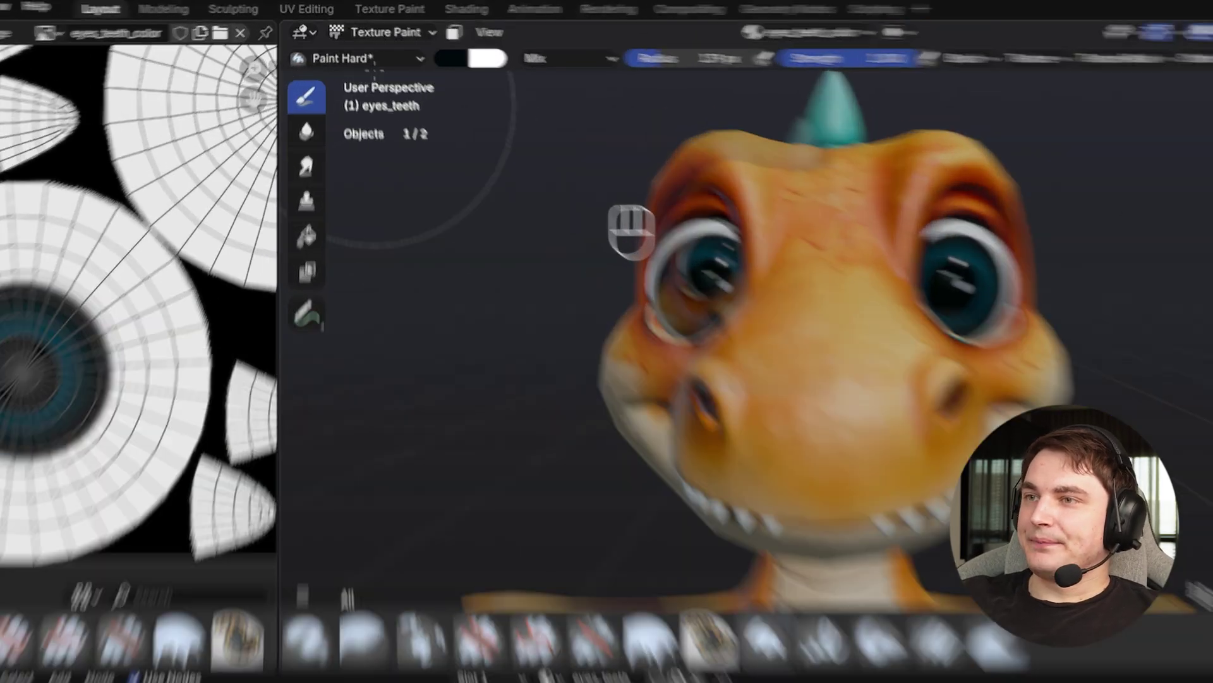
click(363, 24)
click(362, 41)
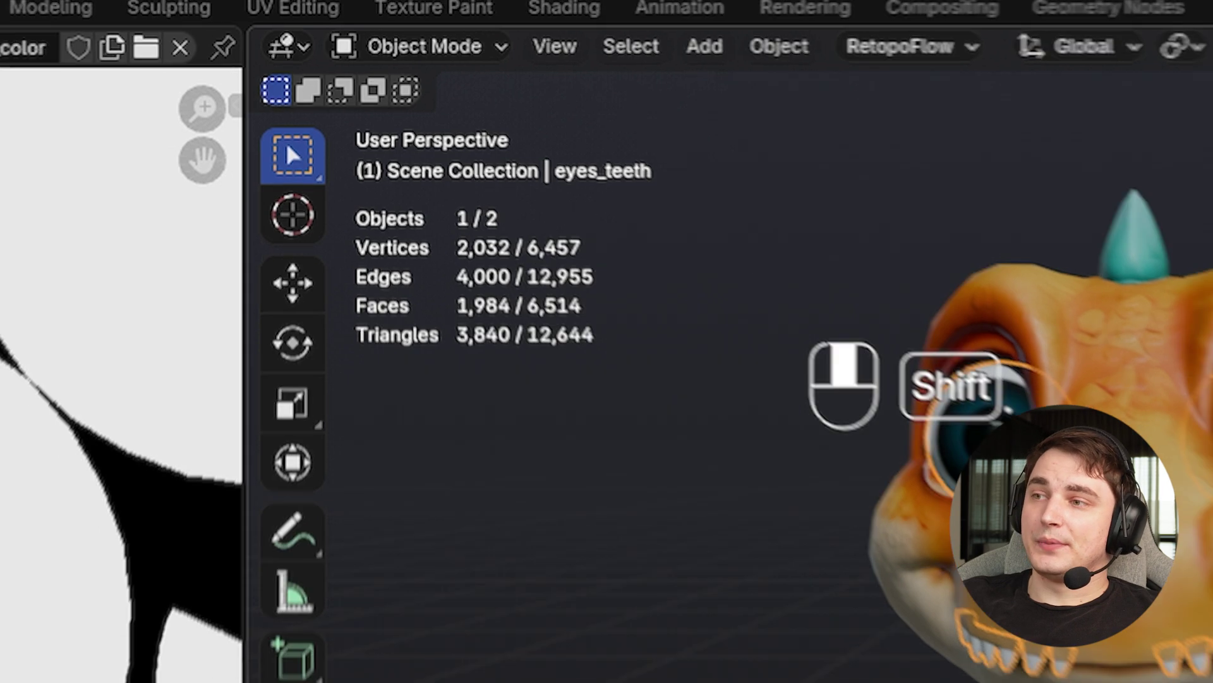
Select the dinosaur body base_low and put it into Texture Paint mode
shift+middle_drag(678, 206, 638, 184)
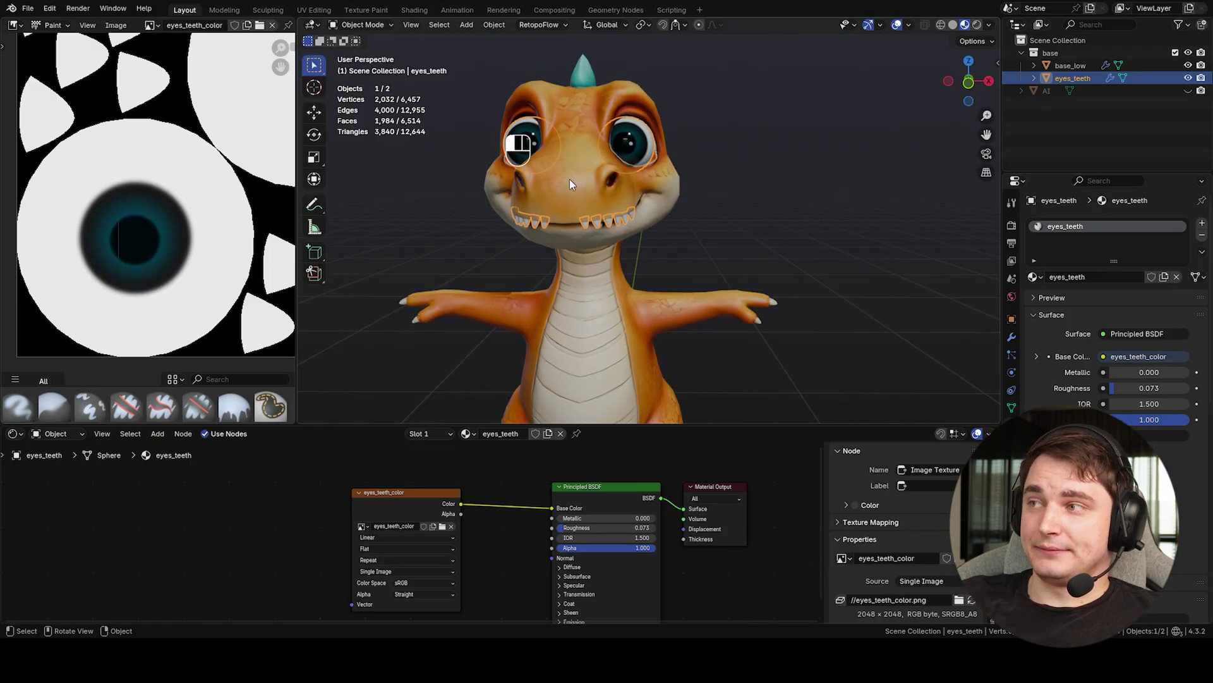
click(570, 179)
click(371, 25)
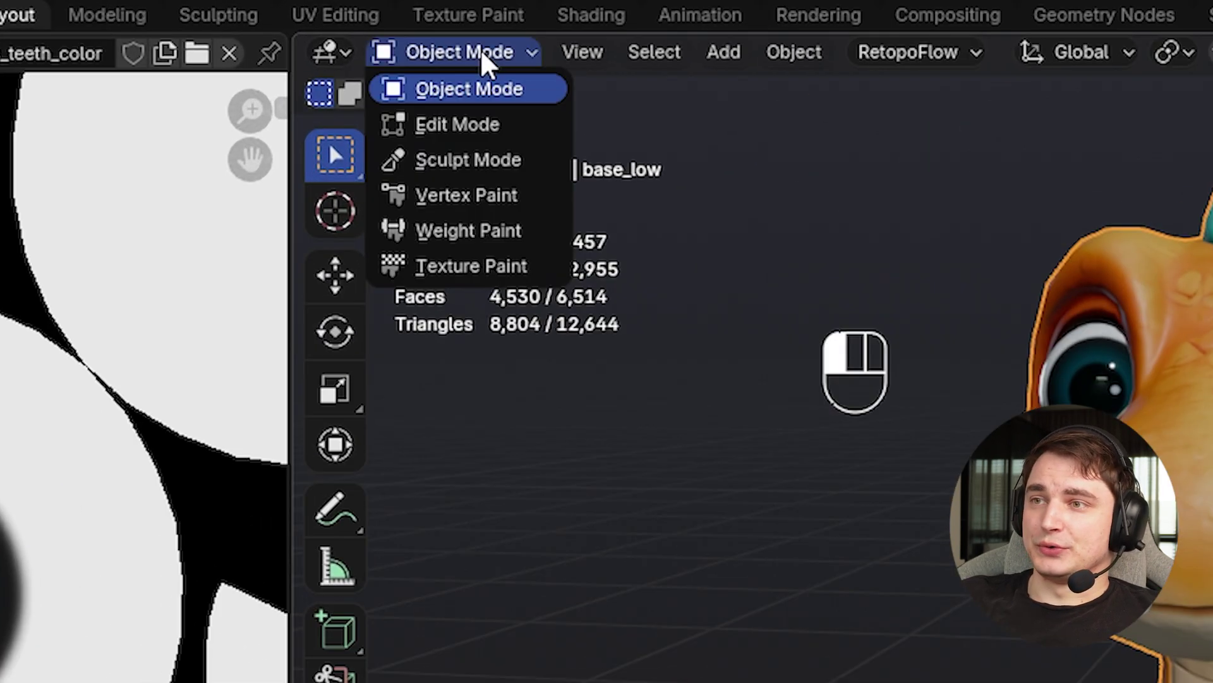
click(481, 272)
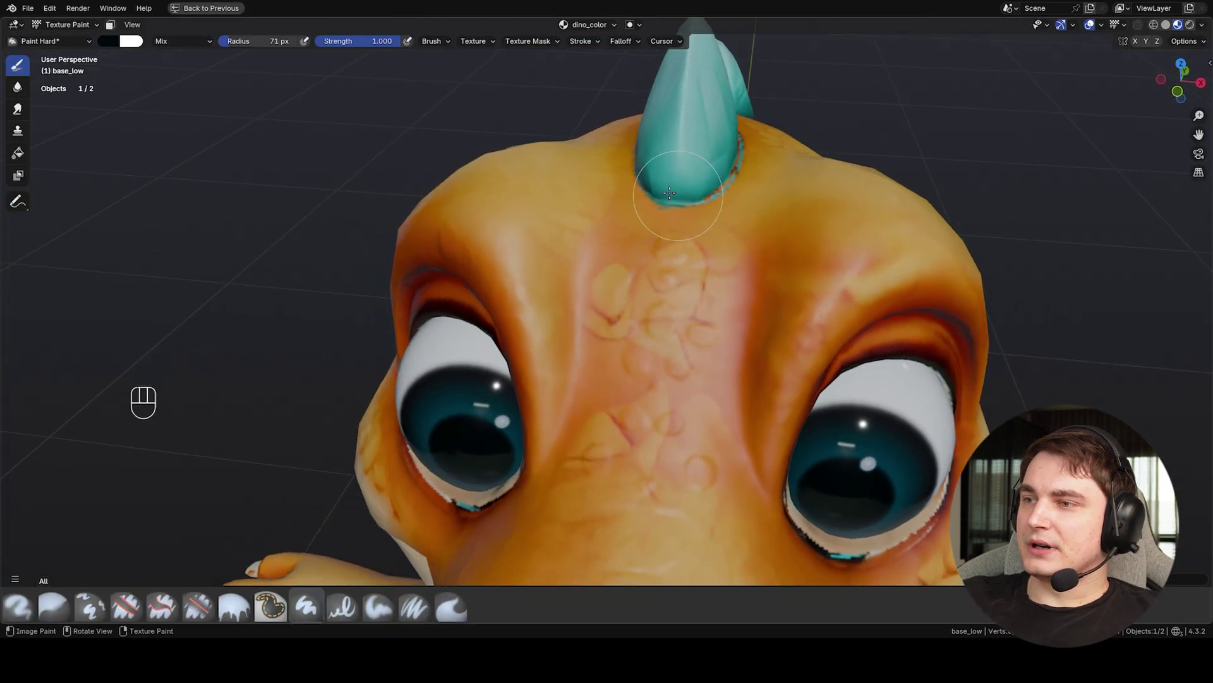
Examine the painted body texture for flaws around the eyes, head spikes, tail and belly in the maximized viewport
shift+middle_drag(677, 319, 665, 286)
middle_drag(725, 360, 680, 326)
mouse_move(608, 284)
shift+middle_down()
mouse_move(661, 328)
mouse_move(640, 298)
shift+middle_up()
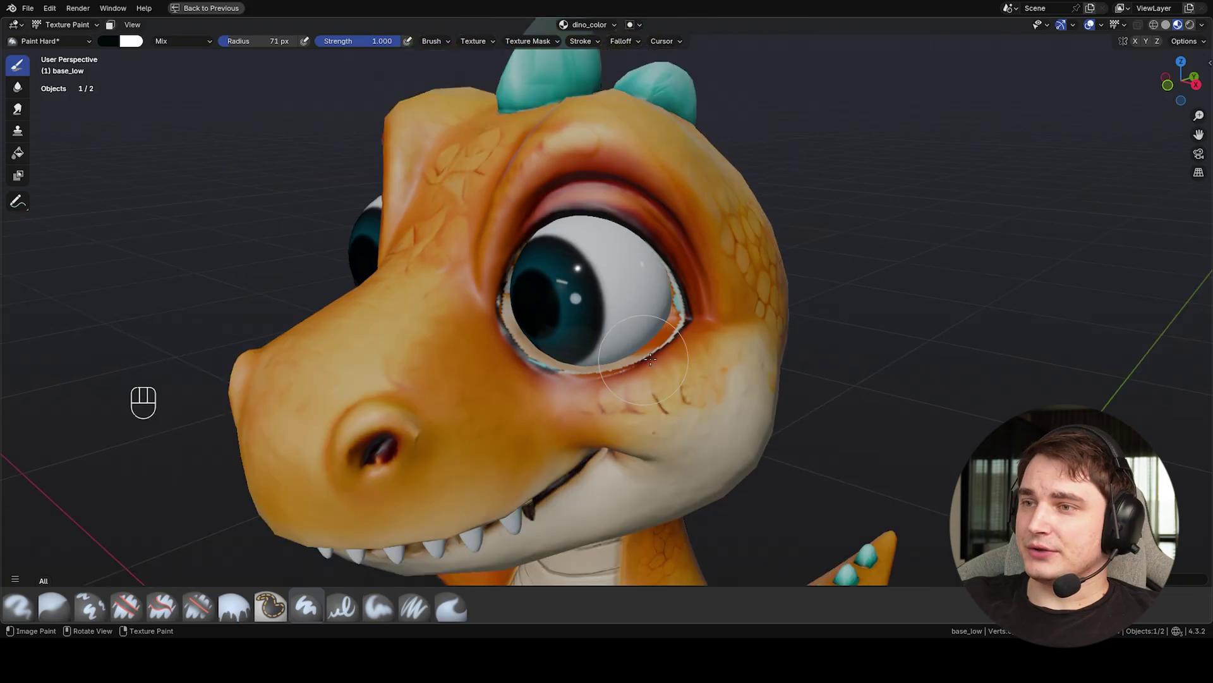
middle_drag(651, 359, 516, 271)
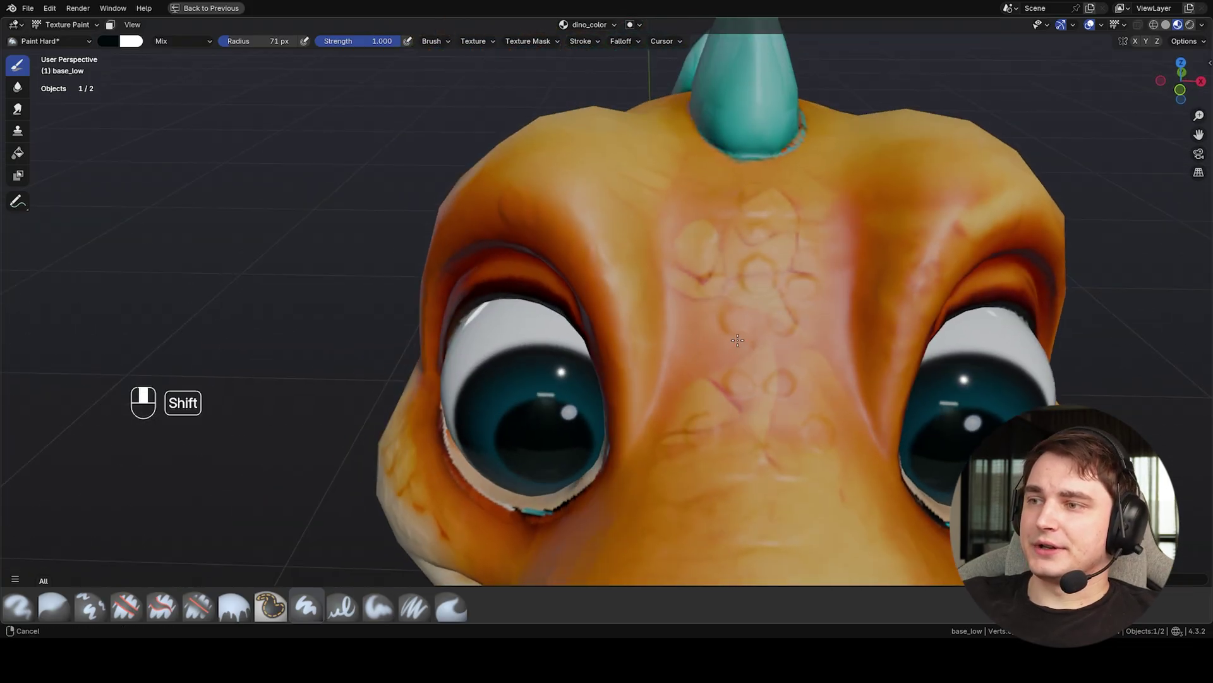
middle_drag(632, 354, 711, 331)
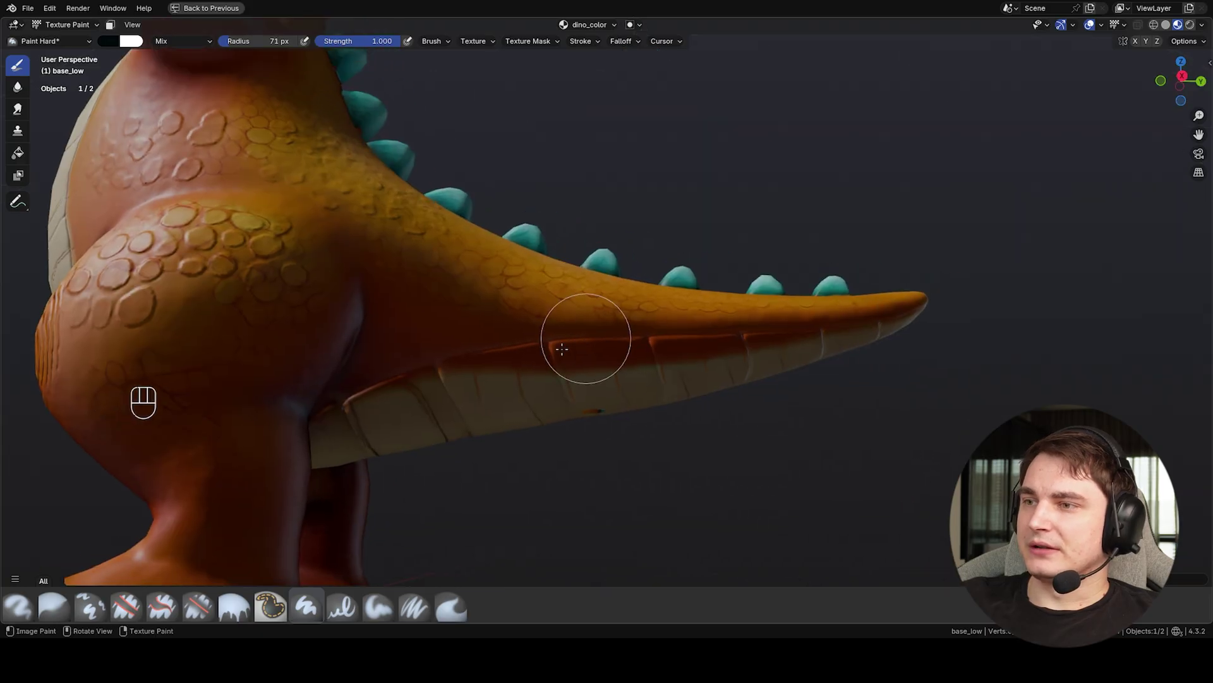
scroll(585, 344, up, 3)
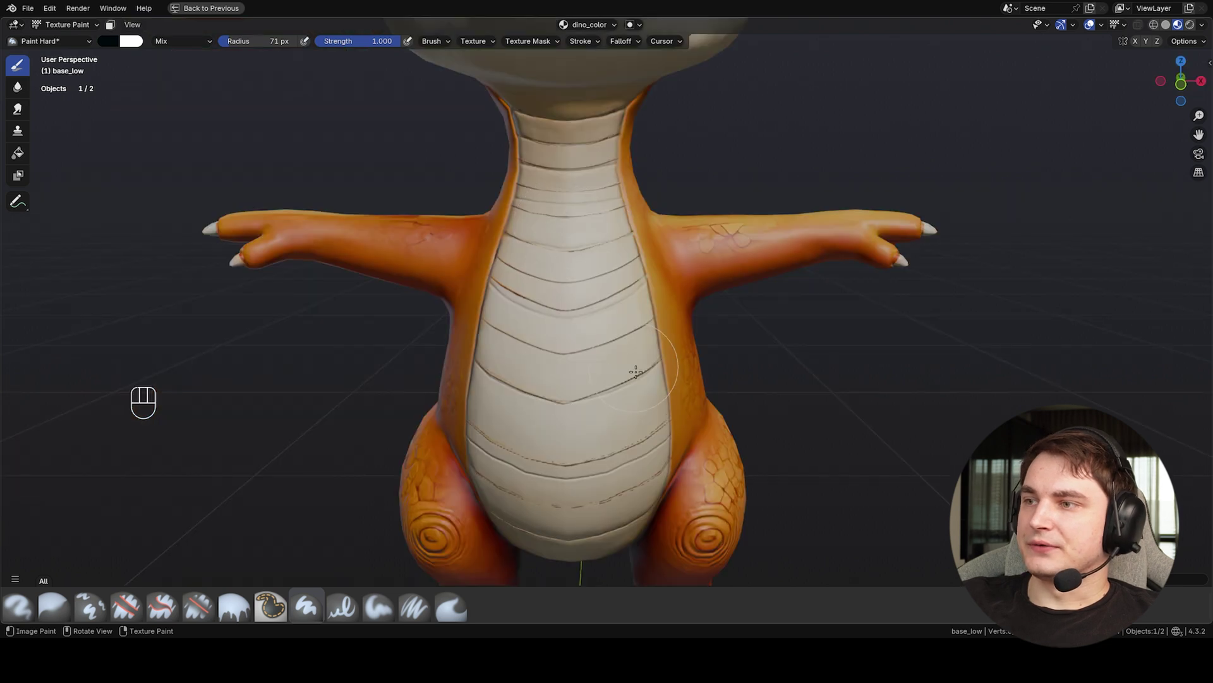
scroll(634, 370, down, 2)
middle_drag(622, 364, 556, 359)
shift+middle_drag(596, 298, 675, 396)
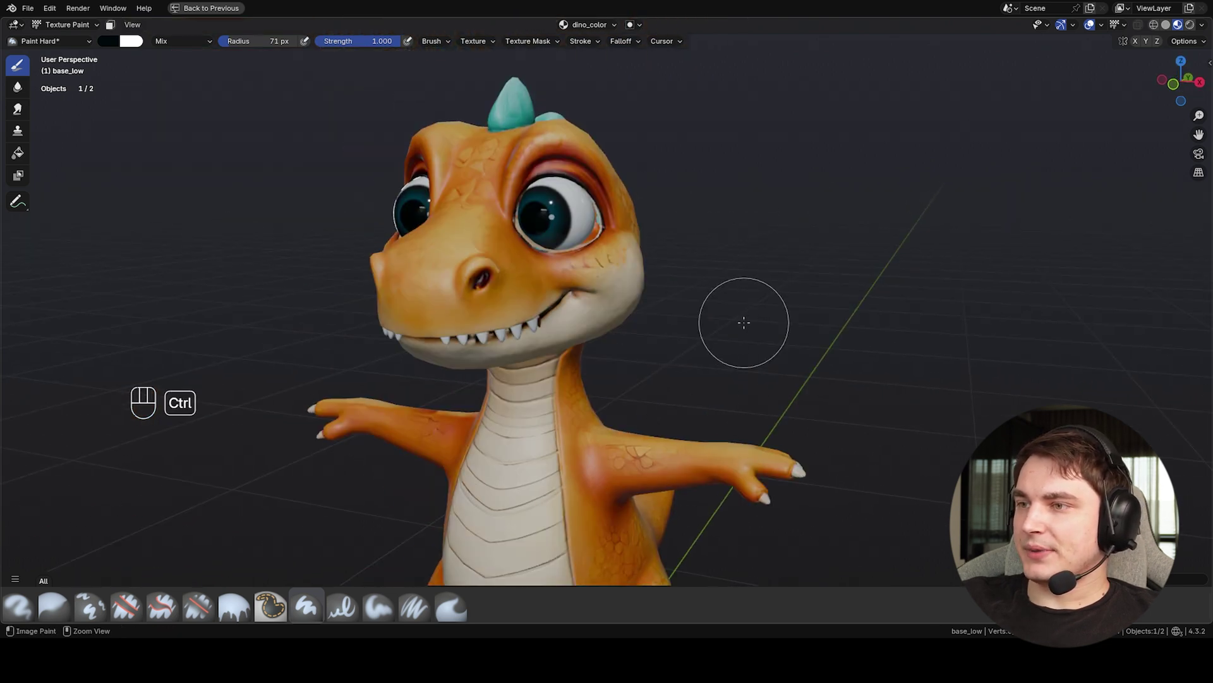
key(ctrl+space)
shift+middle_drag(673, 255, 773, 273)
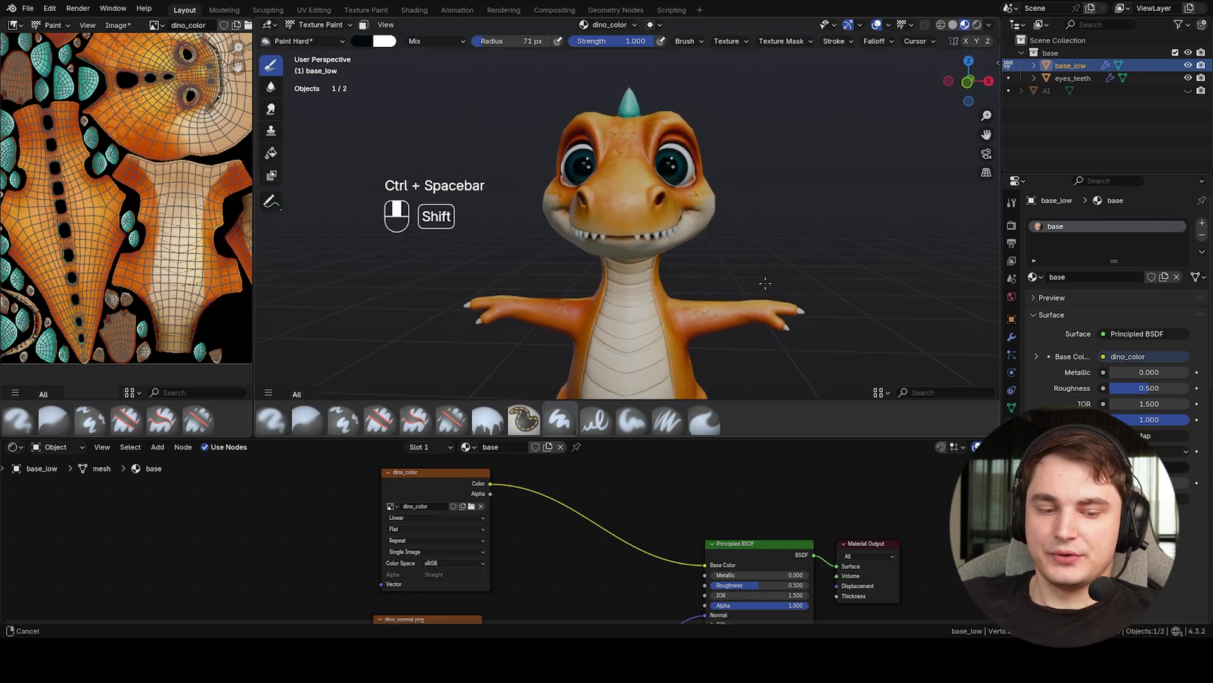
Preview the dino_color texture directly through the material output and enlarge the 3D viewport above the node editor
ctrl+shift+click(436, 480)
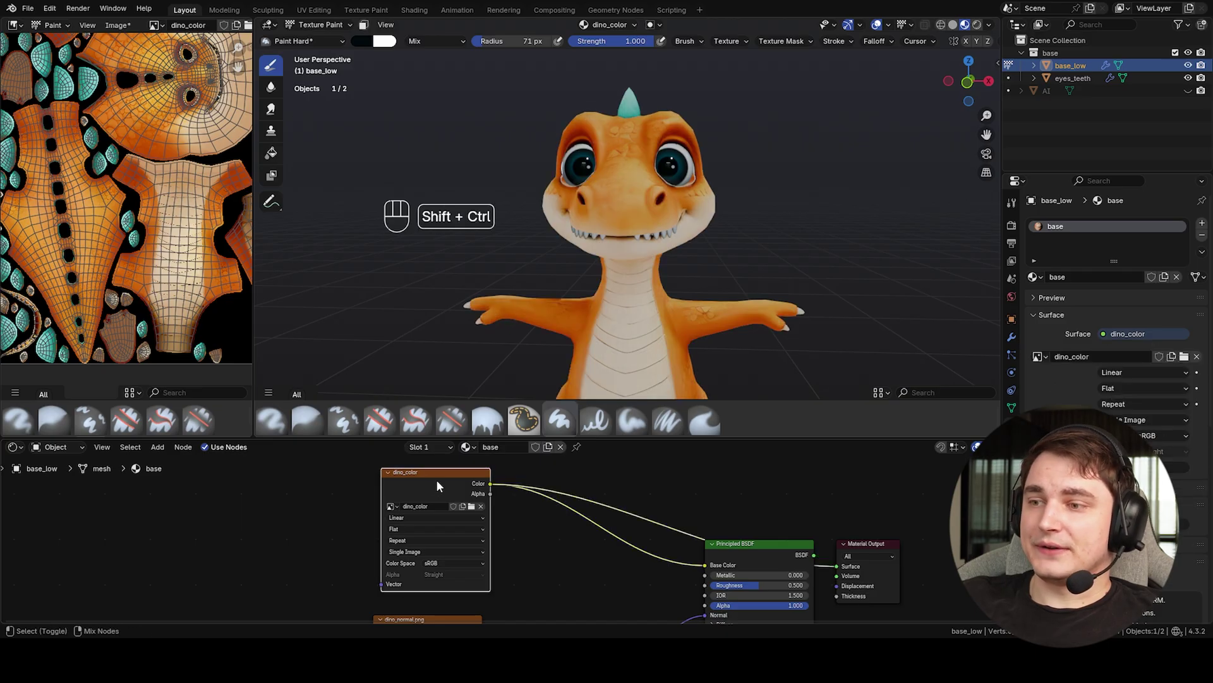
drag(762, 547, 740, 580)
drag(758, 438, 767, 579)
middle_drag(749, 425, 709, 417)
shift+middle_drag(709, 417, 802, 423)
scroll(714, 379, up, 3)
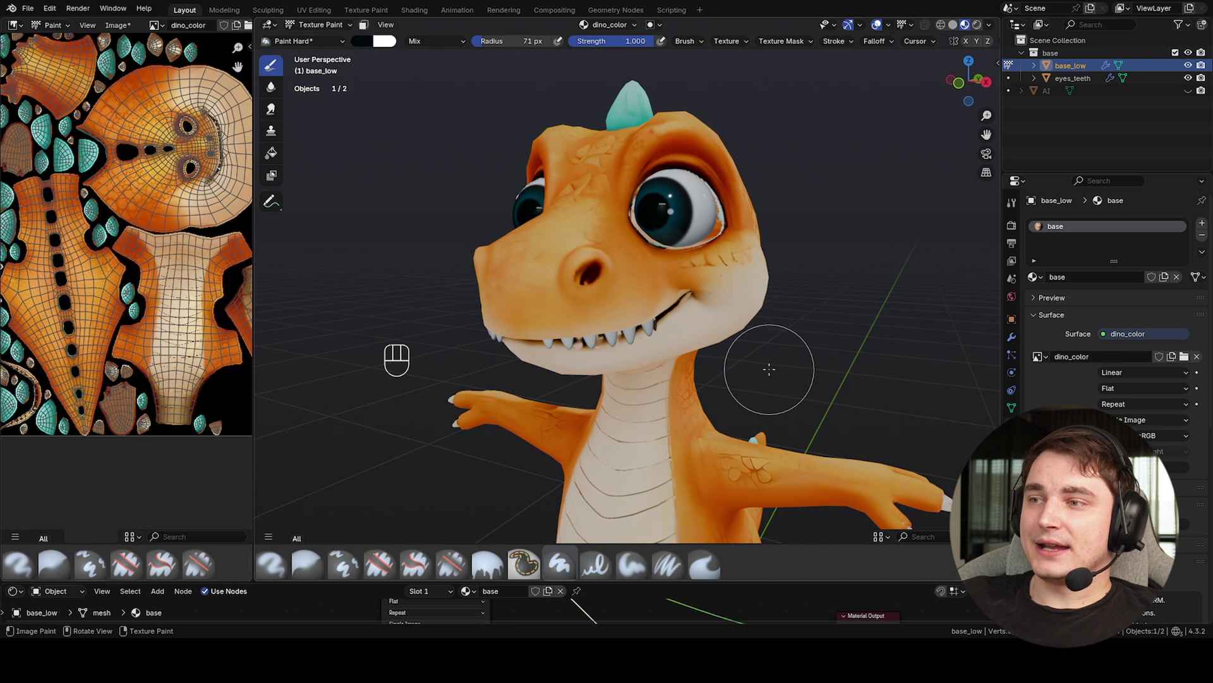
scroll(764, 370, down, 2)
mouse_move(764, 369)
middle_down()
mouse_move(794, 403)
mouse_move(749, 368)
middle_up()
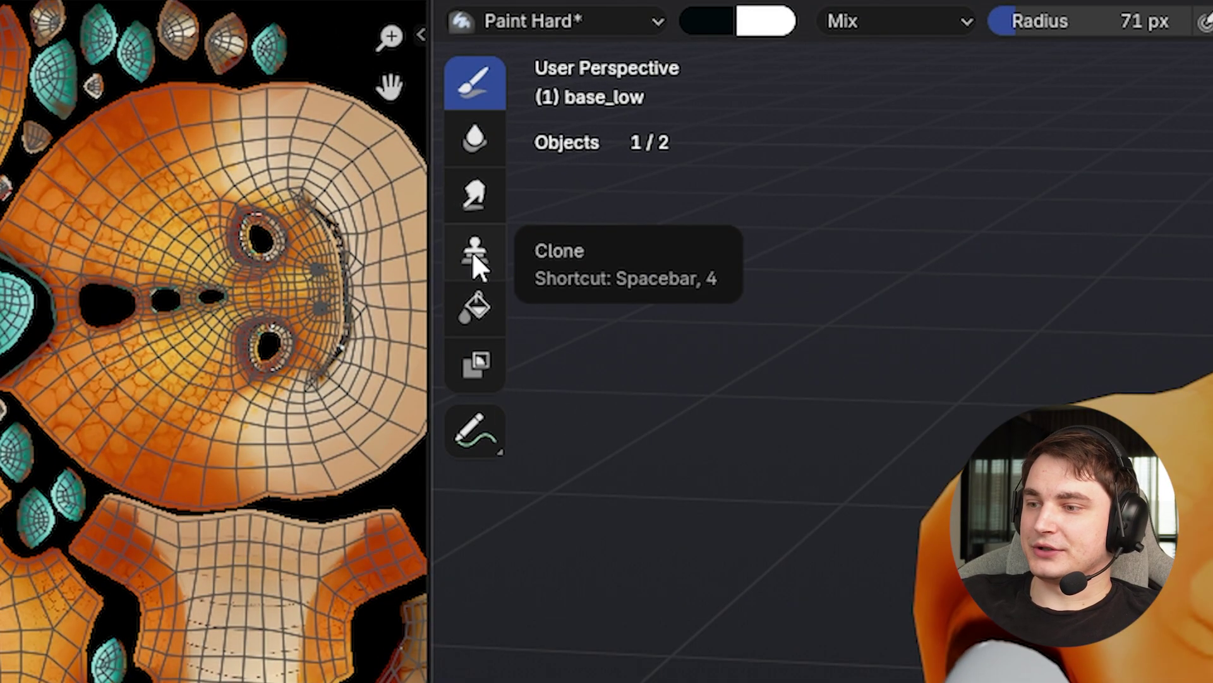
Activate the Clone tool and set its radius to 38 px beside the flawed base of the front head spike
click(474, 252)
middle_drag(401, 352, 397, 360)
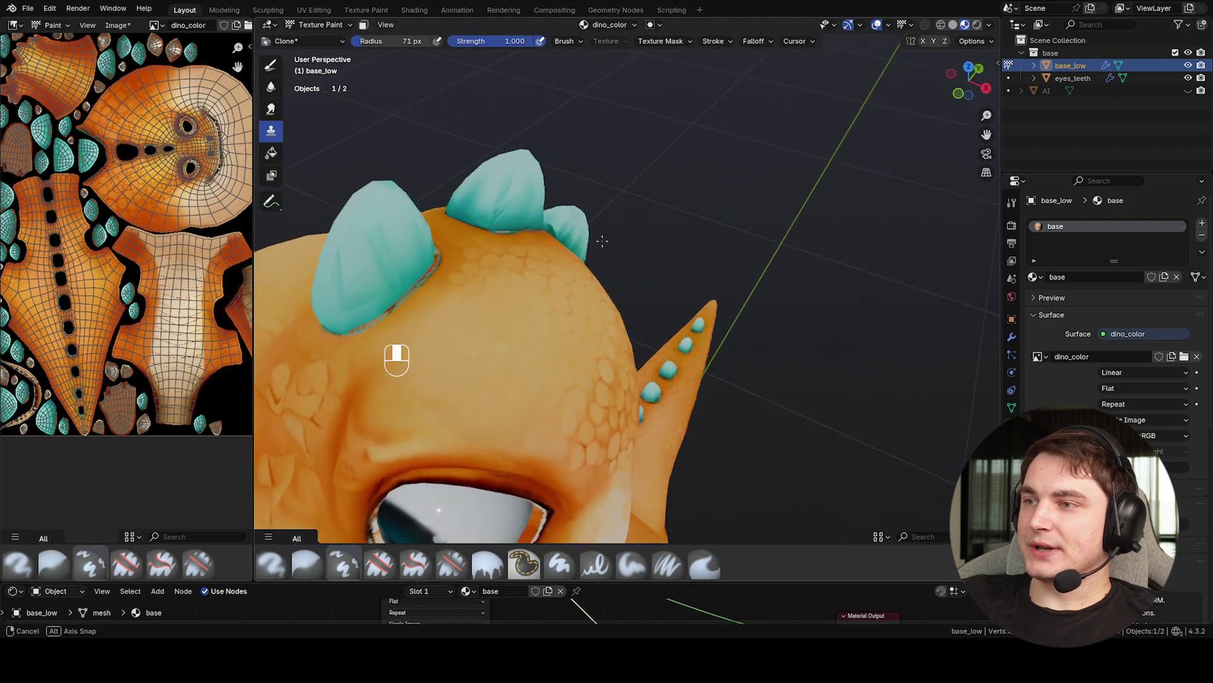
middle_drag(602, 240, 543, 243)
shift+middle_drag(543, 243, 620, 236)
ctrl+middle_drag(780, 309, 732, 353)
key(f)
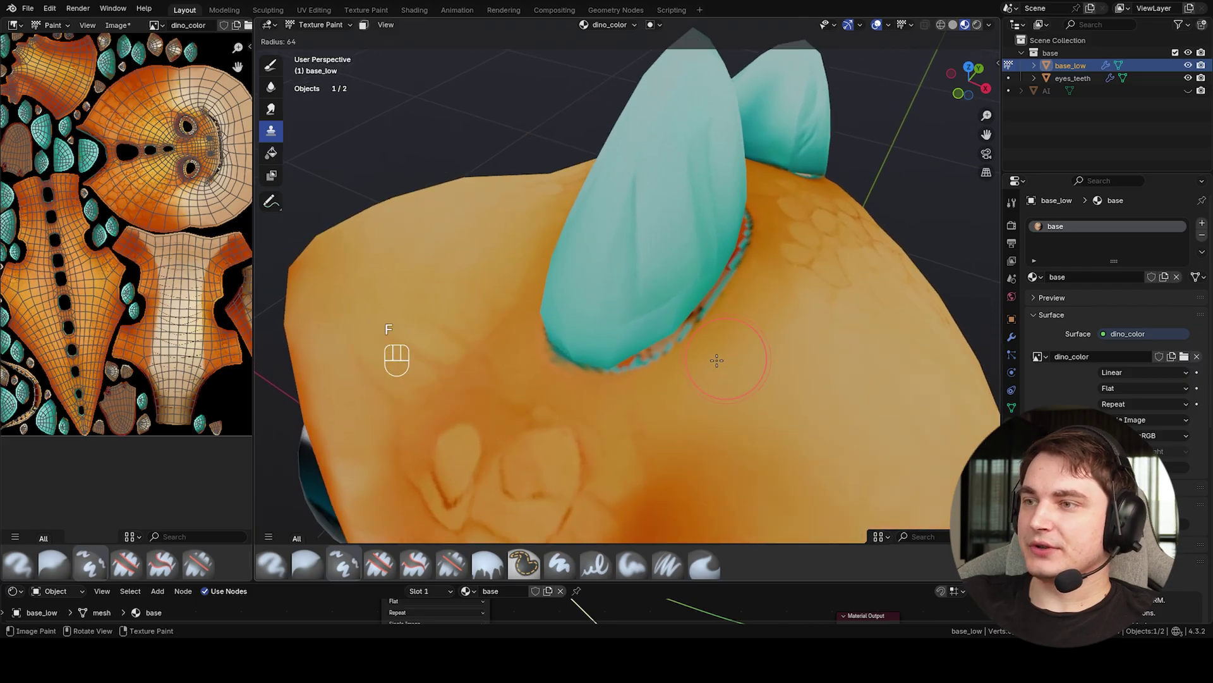
click(705, 361)
key(shift)
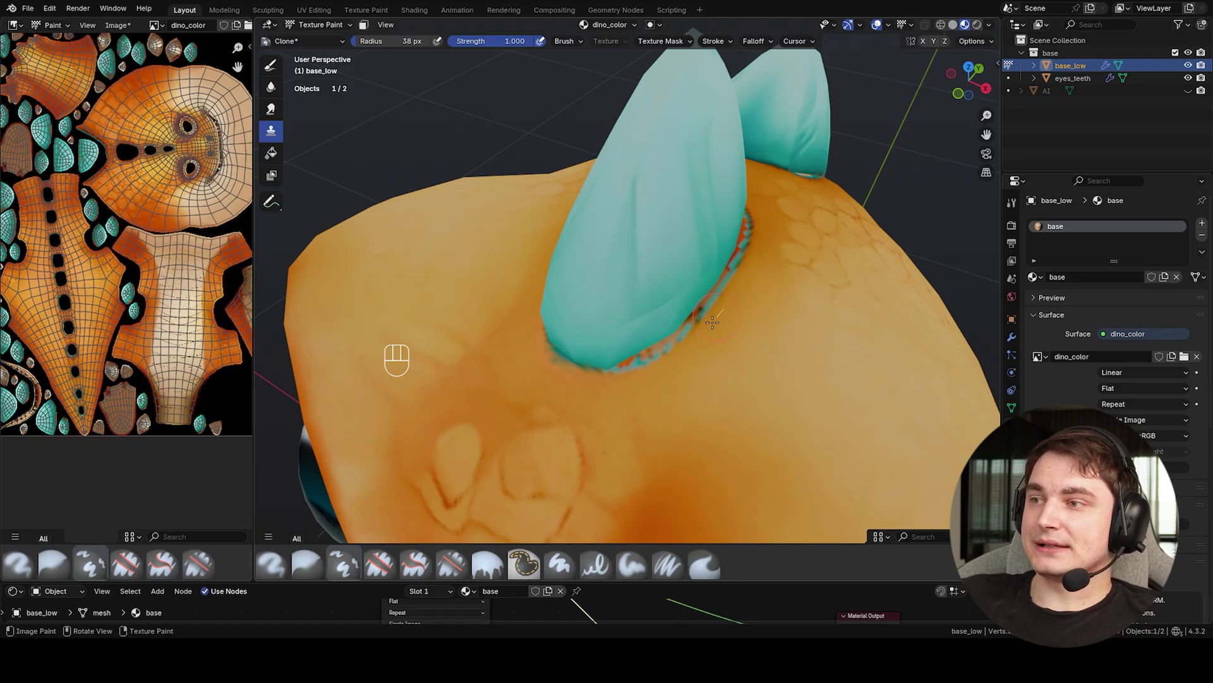
Try to clone clean skin colour over the flawed seam at the front head spike's base, reducing the radius to 25 px
drag(734, 288, 680, 349)
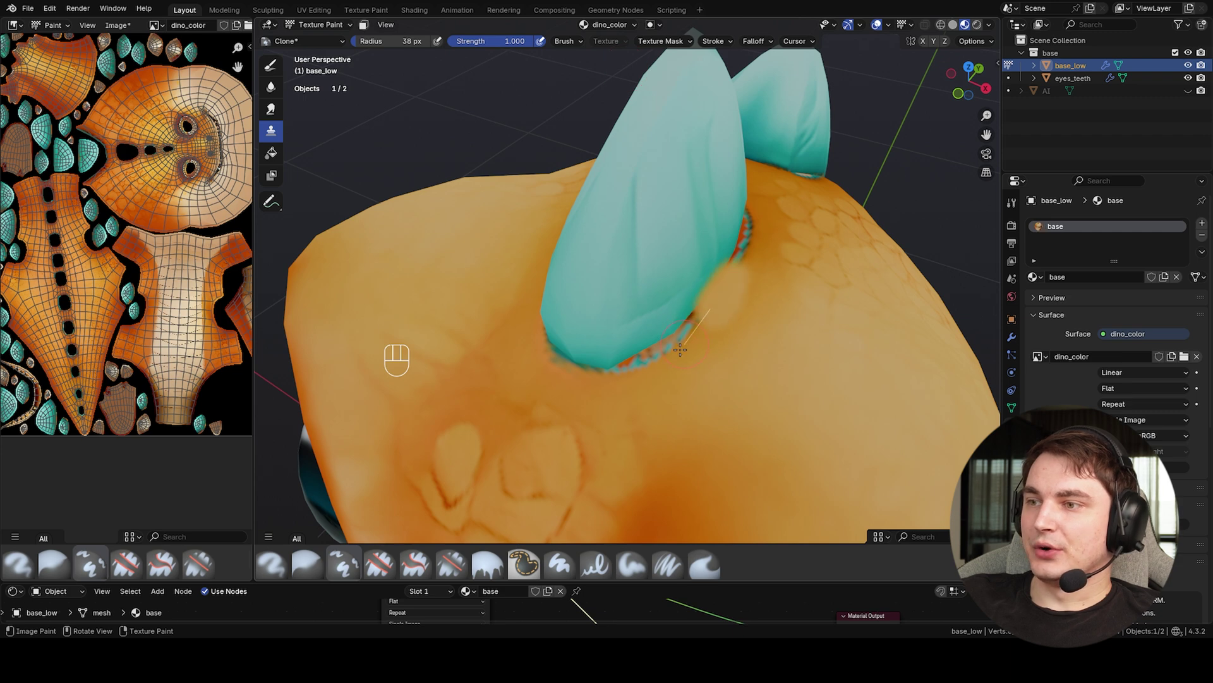
mouse_move(501, 347)
middle_down()
mouse_move(686, 336)
mouse_move(720, 293)
mouse_move(739, 220)
middle_up()
key(ctrl+z)
key(ctrl+z)
shift+right_click(746, 206)
key(f)
click(705, 212)
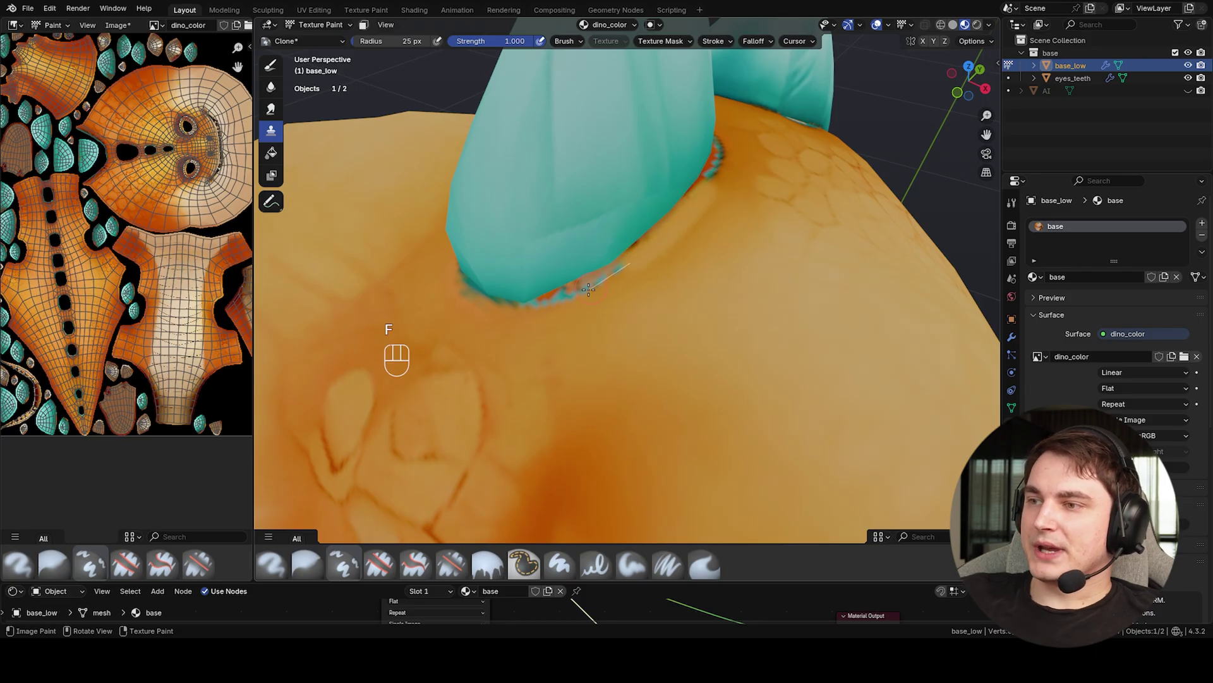
mouse_move(703, 267)
middle_down()
mouse_move(734, 281)
mouse_move(660, 274)
middle_up()
key(ctrl+z)
In Edit Mode, select the head skin's linked faces with Select Linked delimited by UVs
key(Tab)
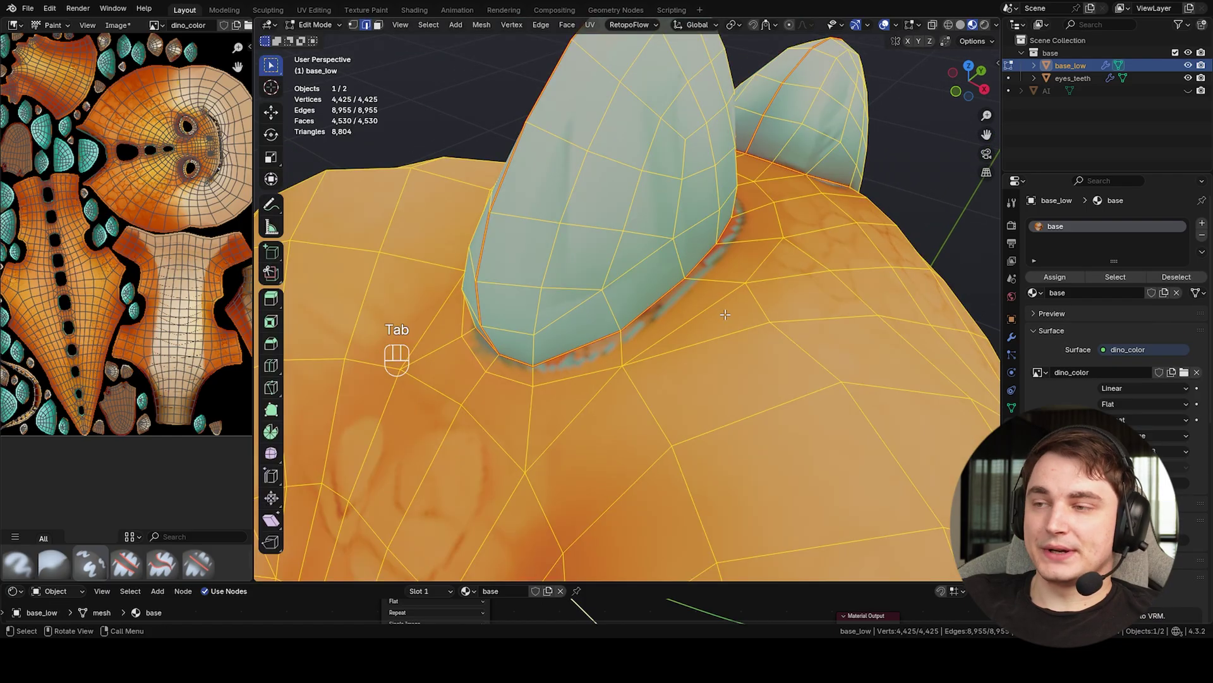
click(630, 366)
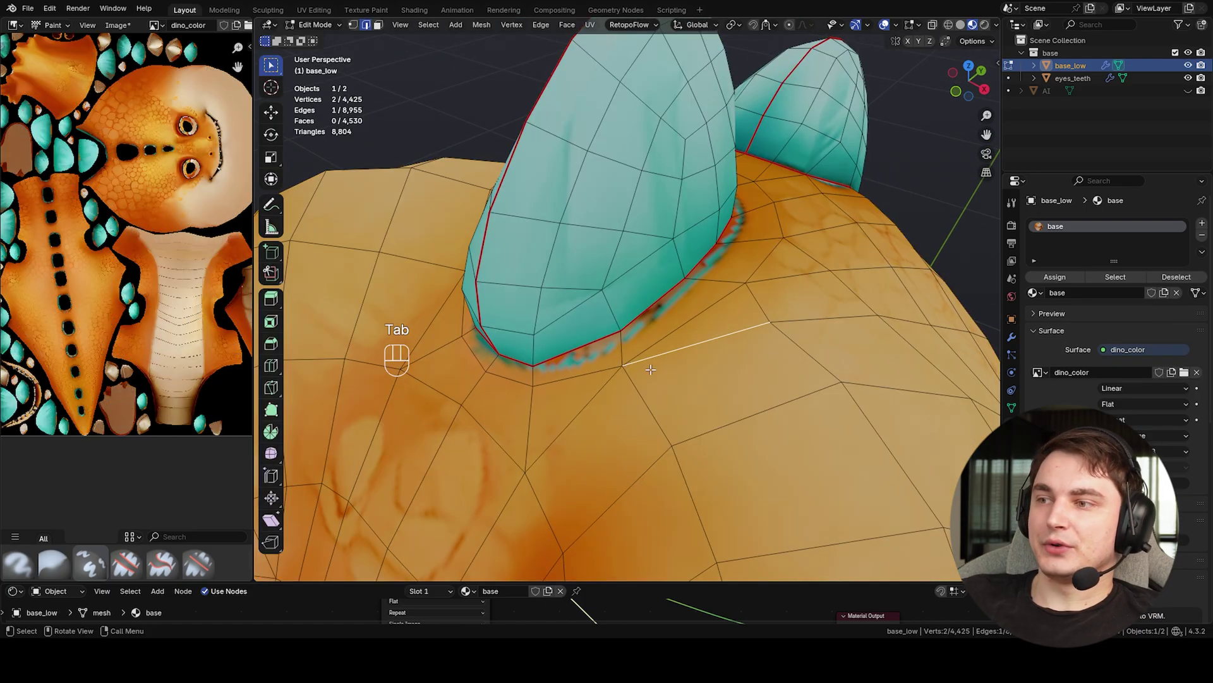
key(l)
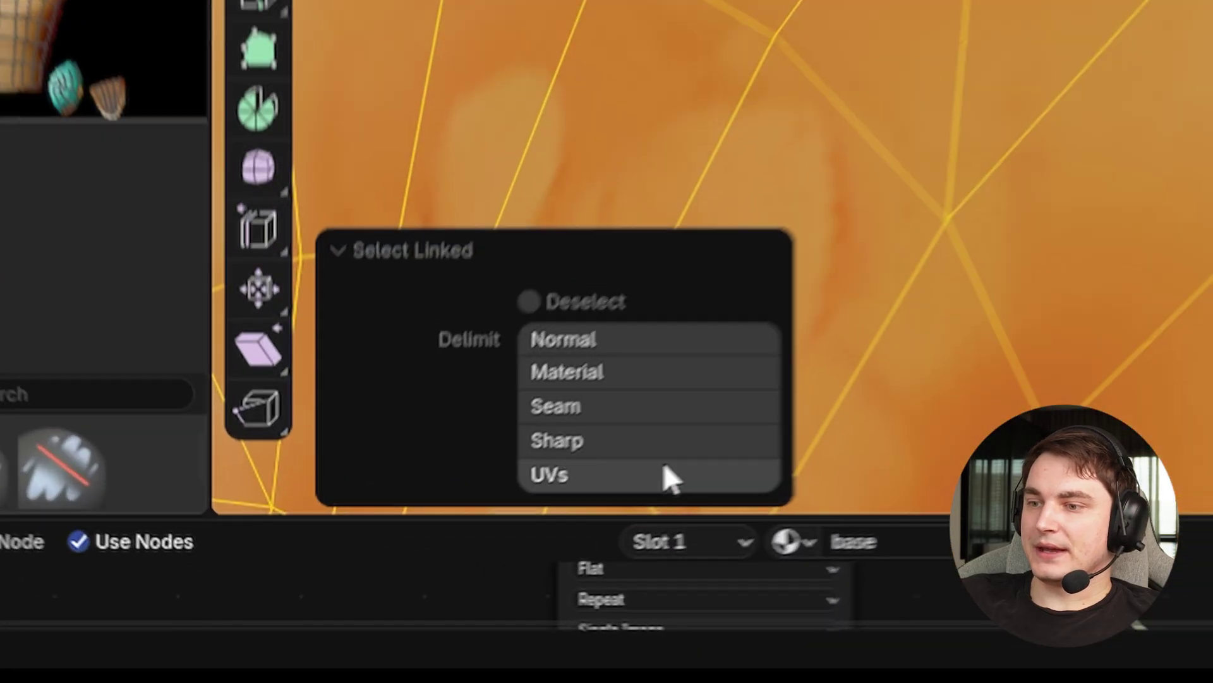
click(417, 567)
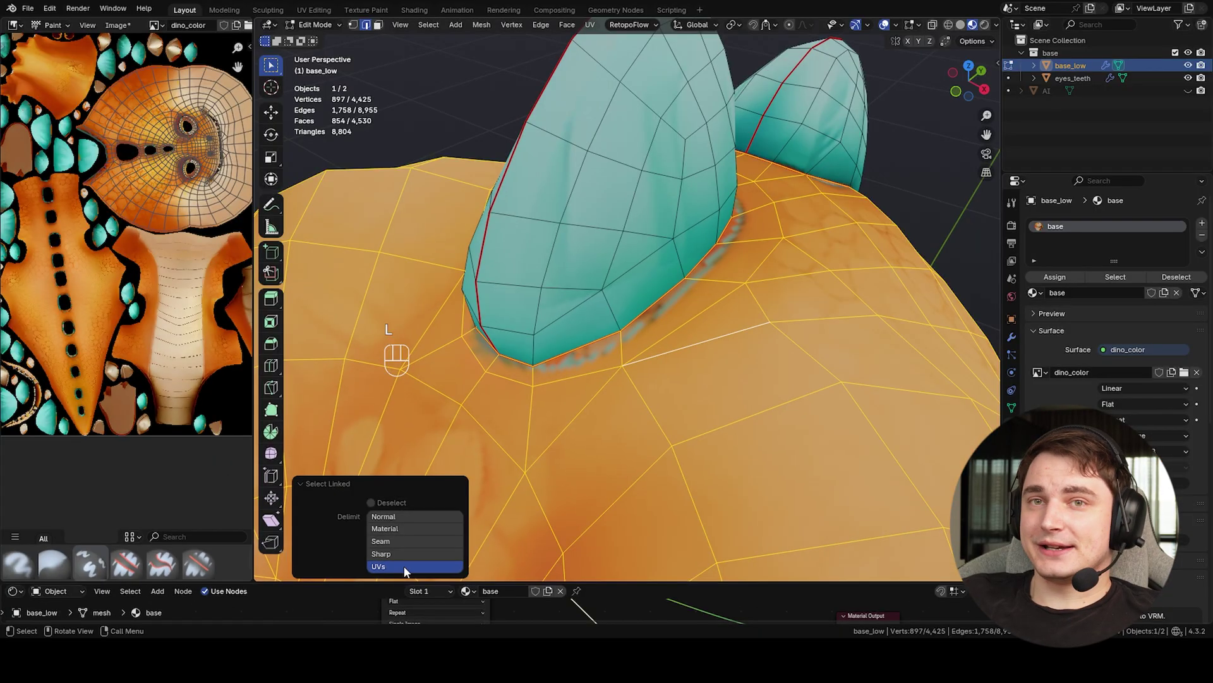
Return to Texture Paint mode with painting masked to the selected head skin faces
scroll(582, 360, down, 8)
middle_drag(581, 363, 549, 253)
scroll(544, 259, down, 1)
scroll(640, 263, up, 8)
scroll(596, 296, down, 3)
middle_drag(608, 280, 667, 316)
scroll(652, 319, up, 3)
click(316, 26)
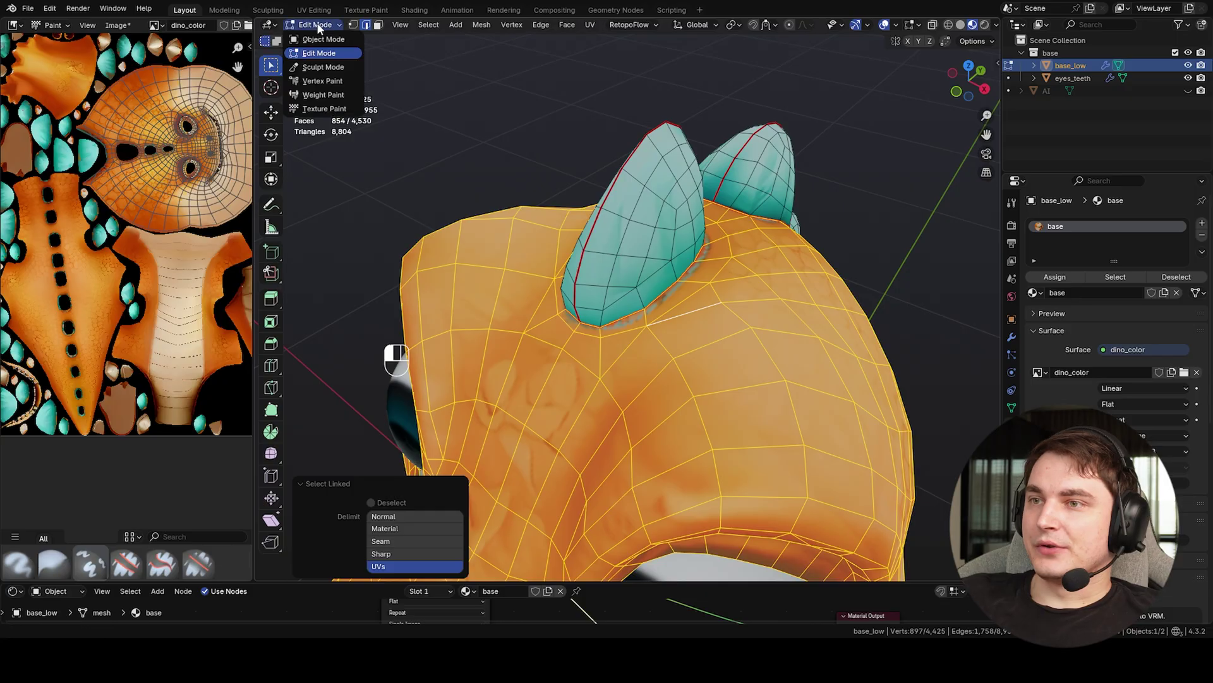
click(321, 108)
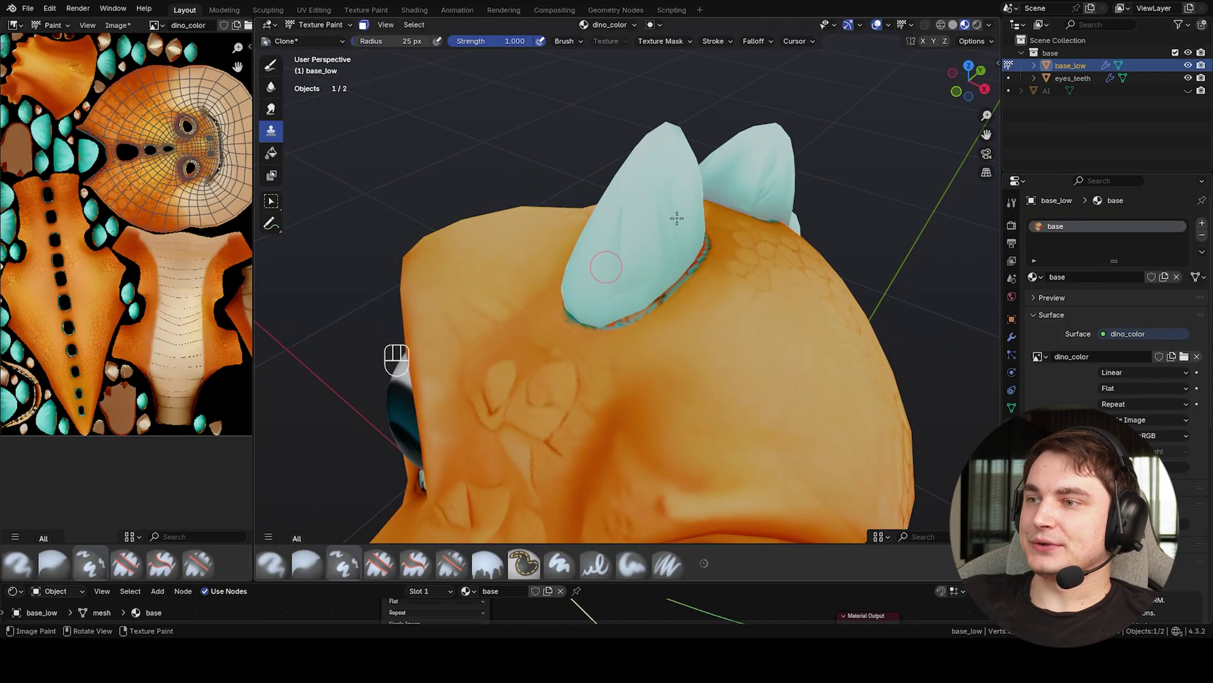
Test the face mask with a black Paint Hard stroke beside the front head spike and undo the stroke
click(271, 66)
mouse_move(733, 307)
ctrl+mouse_down()
mouse_move(660, 357)
mouse_move(765, 329)
mouse_move(784, 341)
ctrl+mouse_up()
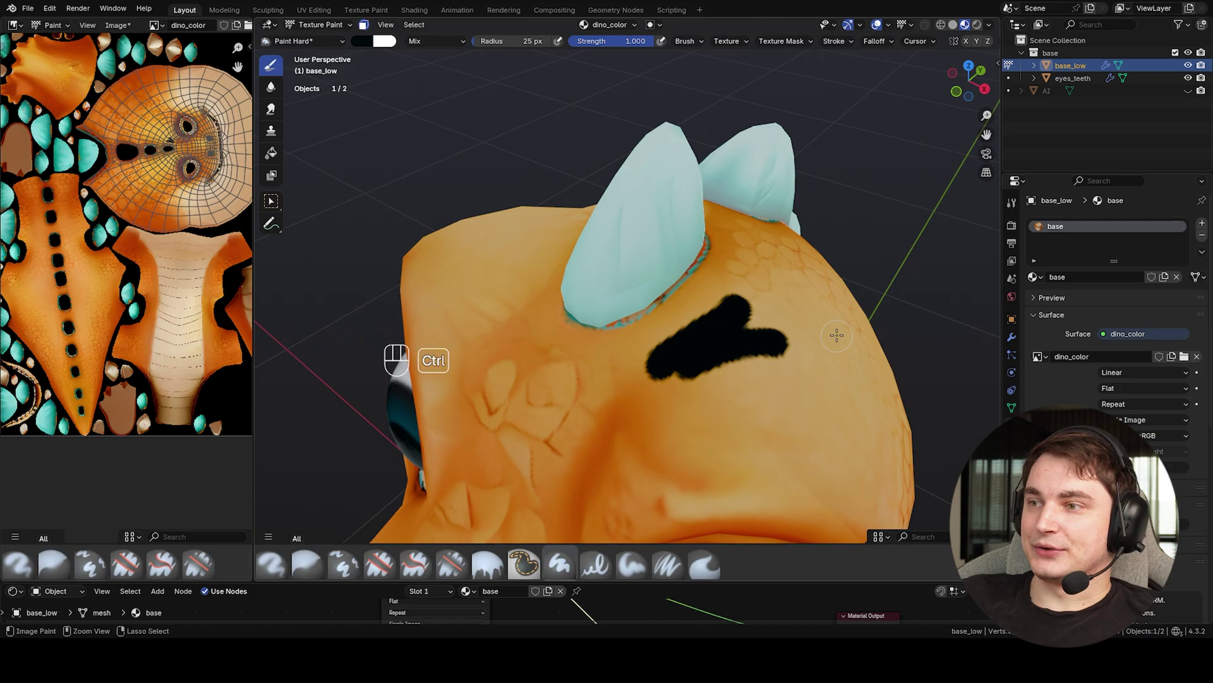
key(ctrl+z)
Clone clean orange skin over the seam at the front head spike's base with a 45 px radius, lowering the strength to 0.493
click(271, 131)
scroll(650, 312, up, 4)
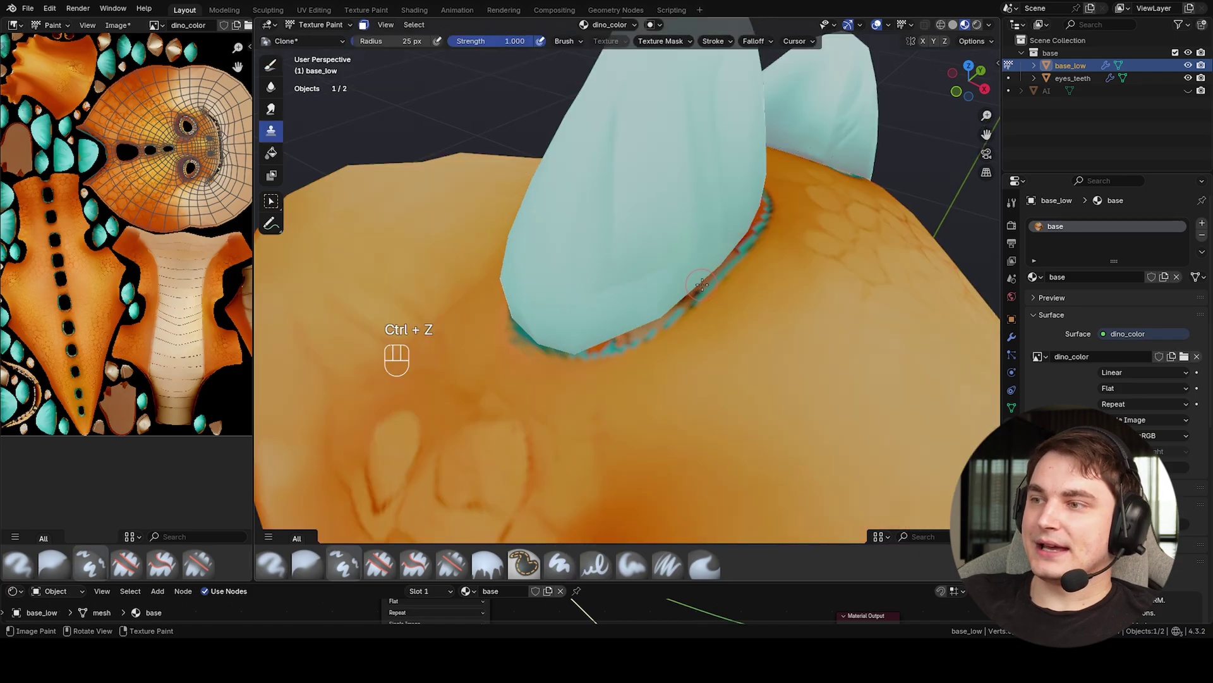
key(f)
click(689, 308)
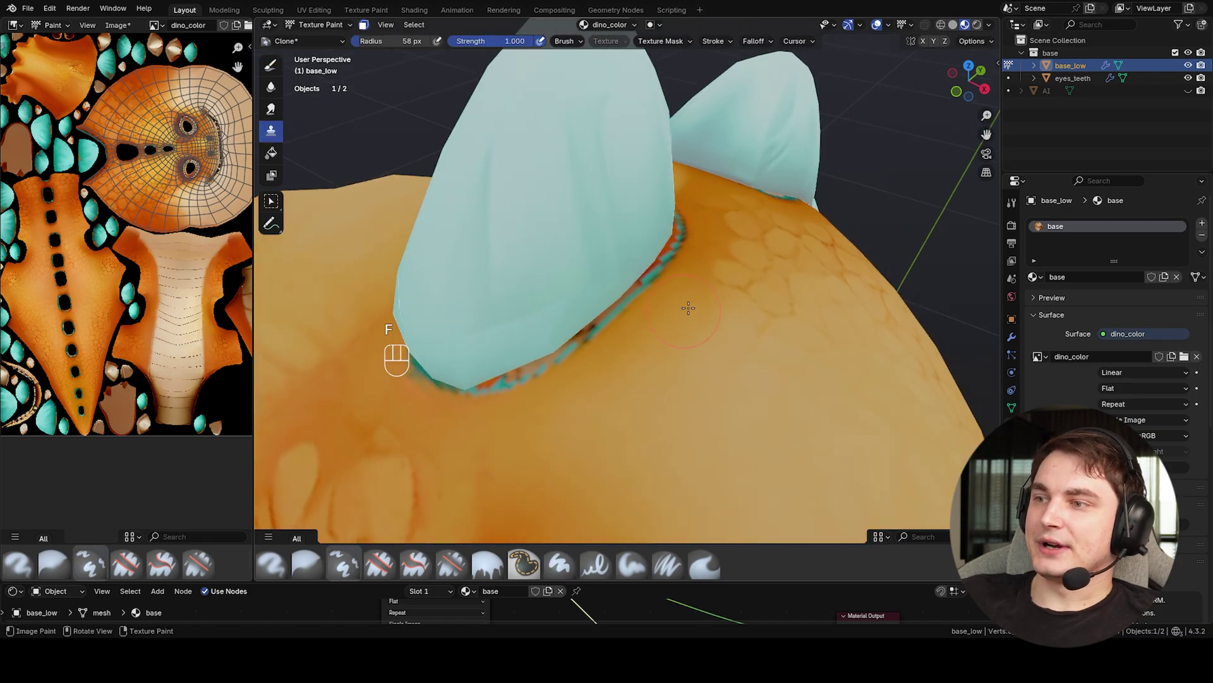
key(f)
click(658, 297)
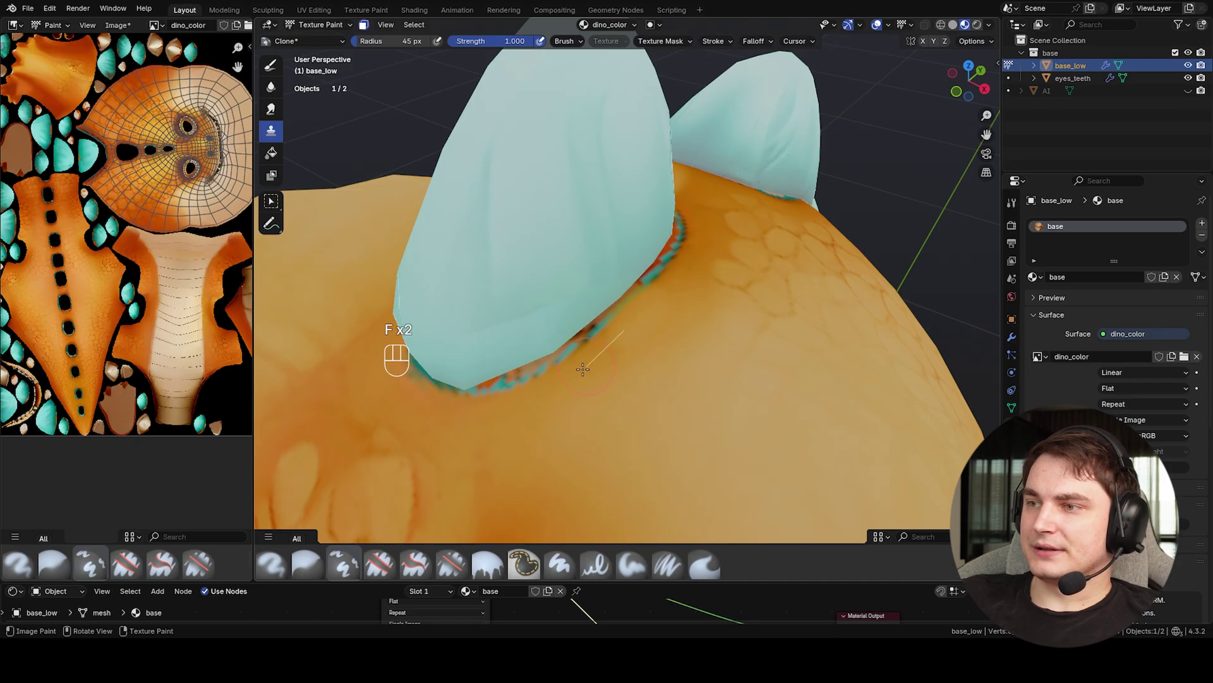
drag(660, 279, 608, 311)
drag(516, 43, 512, 43)
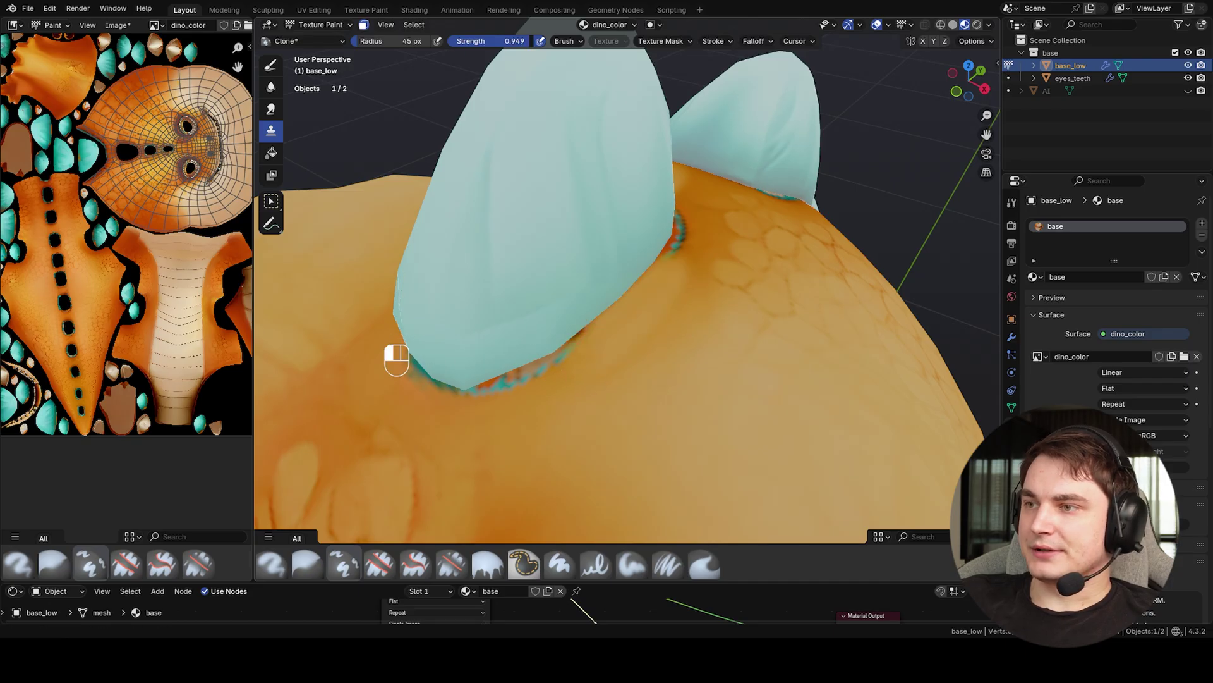
click(677, 311)
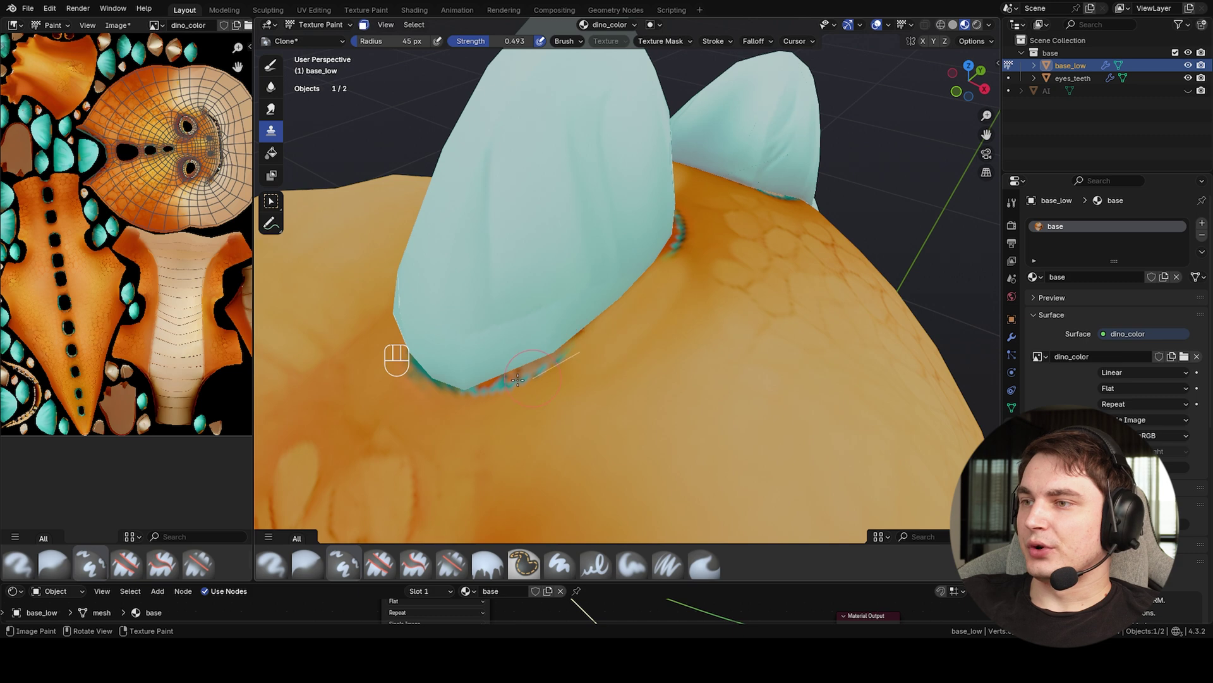
Blend the skin around the front head spike's base using the Smear tool with a 67 px radius and 0.600 strength
scroll(688, 335, down, 8)
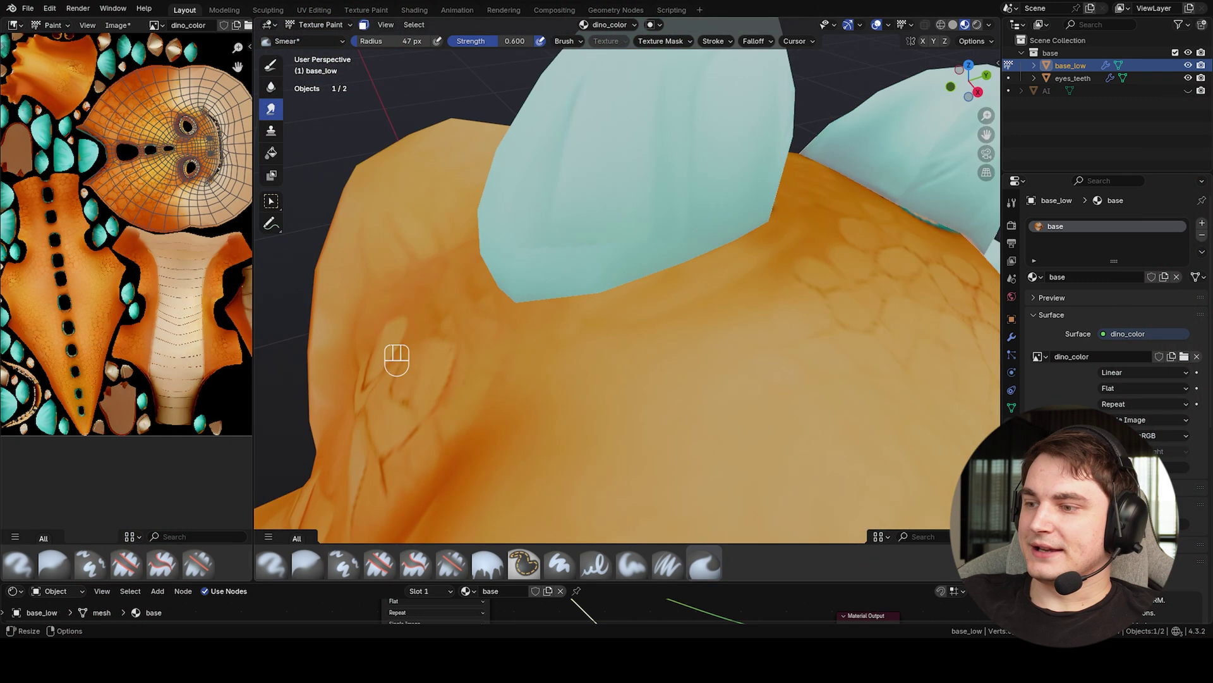
middle_drag(737, 286, 694, 302)
mouse_move(716, 389)
ctrl+middle_down()
mouse_move(716, 327)
mouse_move(717, 340)
ctrl+middle_up()
key(f)
click(729, 364)
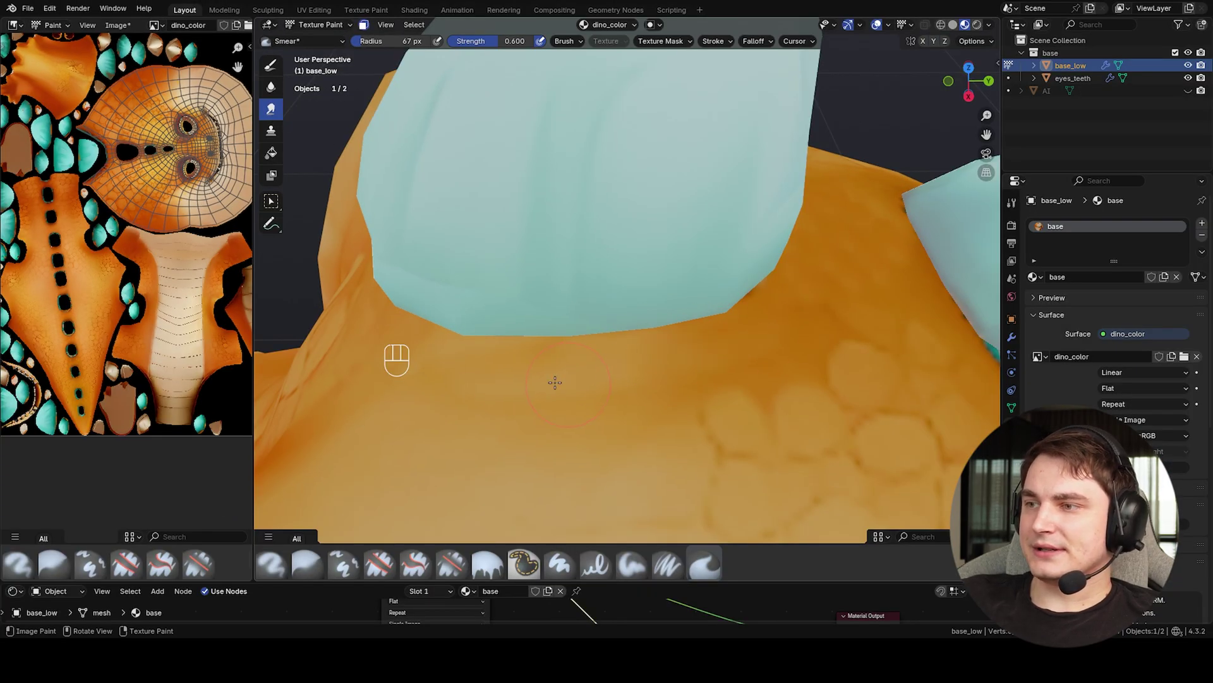
middle_drag(636, 371, 577, 381)
middle_drag(697, 383, 664, 250)
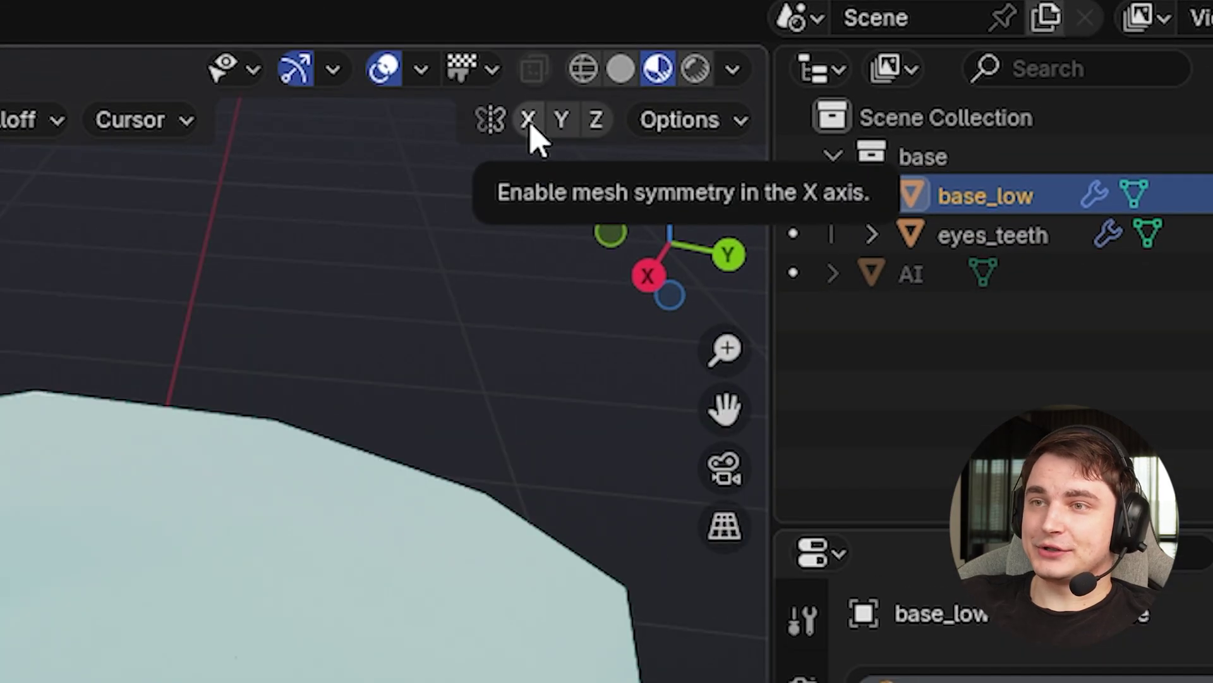
Enable X-axis mesh symmetry and clone clean skin over the seams at the bases of the next spikes along the head and back
click(530, 127)
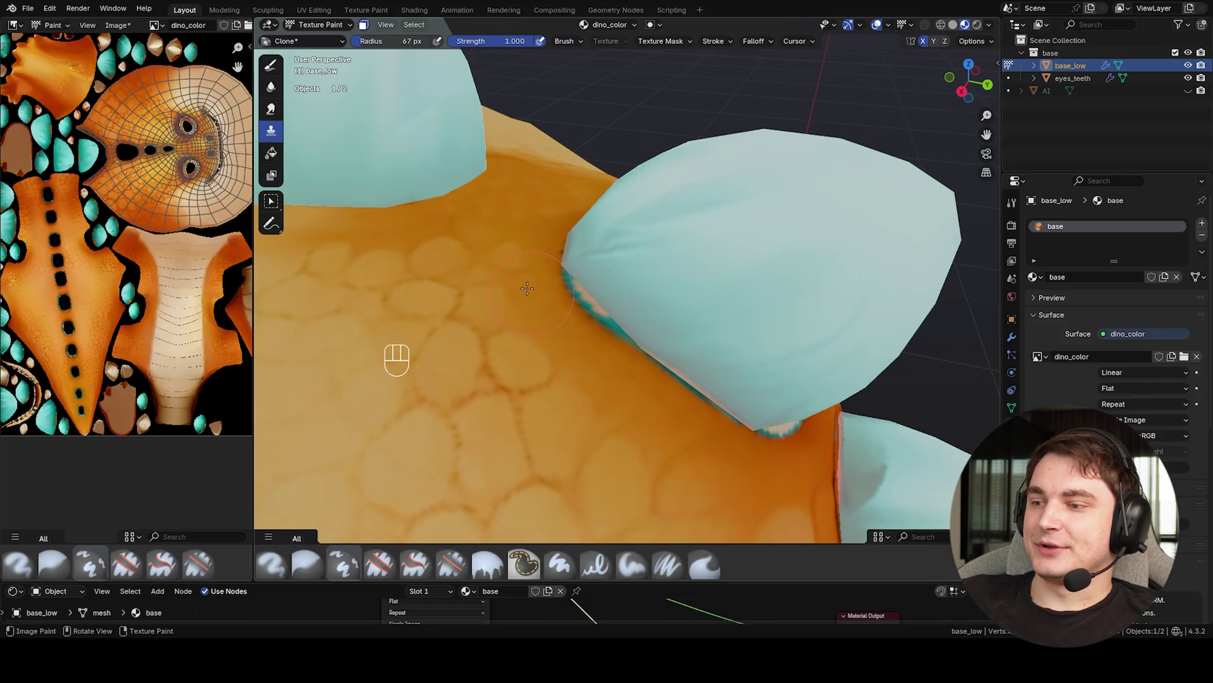
key(f)
scroll(531, 277, down, 5)
middle_drag(556, 284, 530, 269)
middle_drag(648, 329, 524, 301)
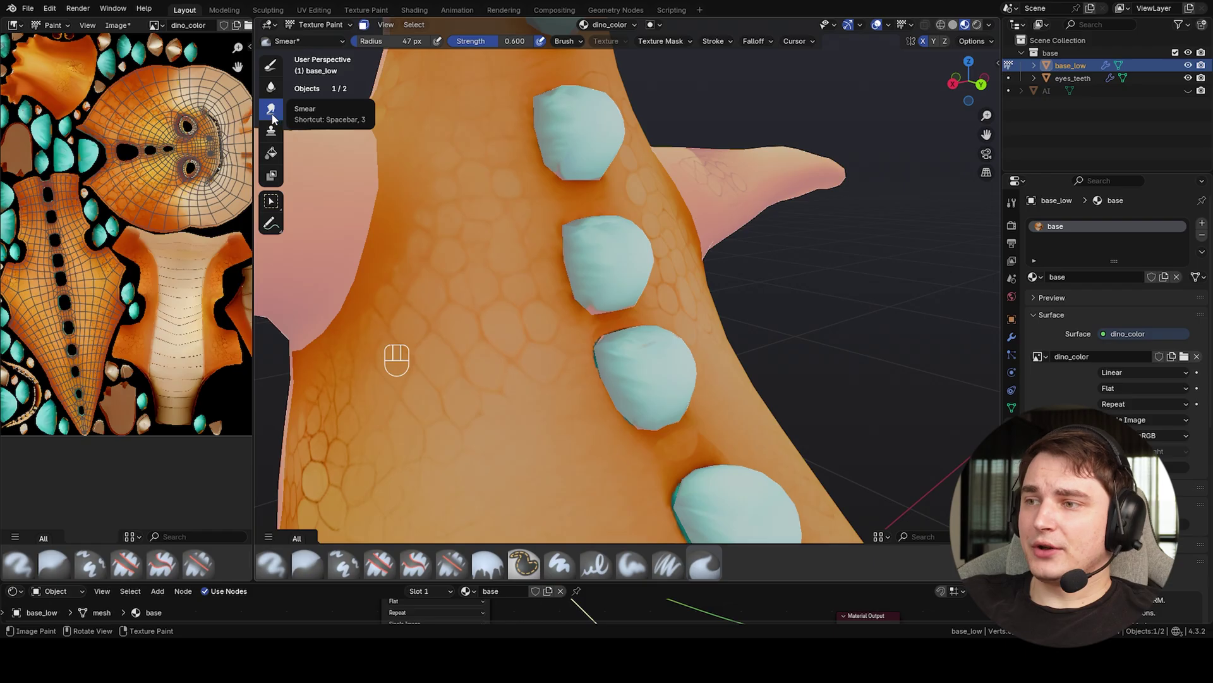
Smear the skin over the teal edges around the back spikes' bases with a 47 px radius and 0.600 strength
scroll(610, 347, up, 4)
shift+middle_drag(595, 362, 578, 366)
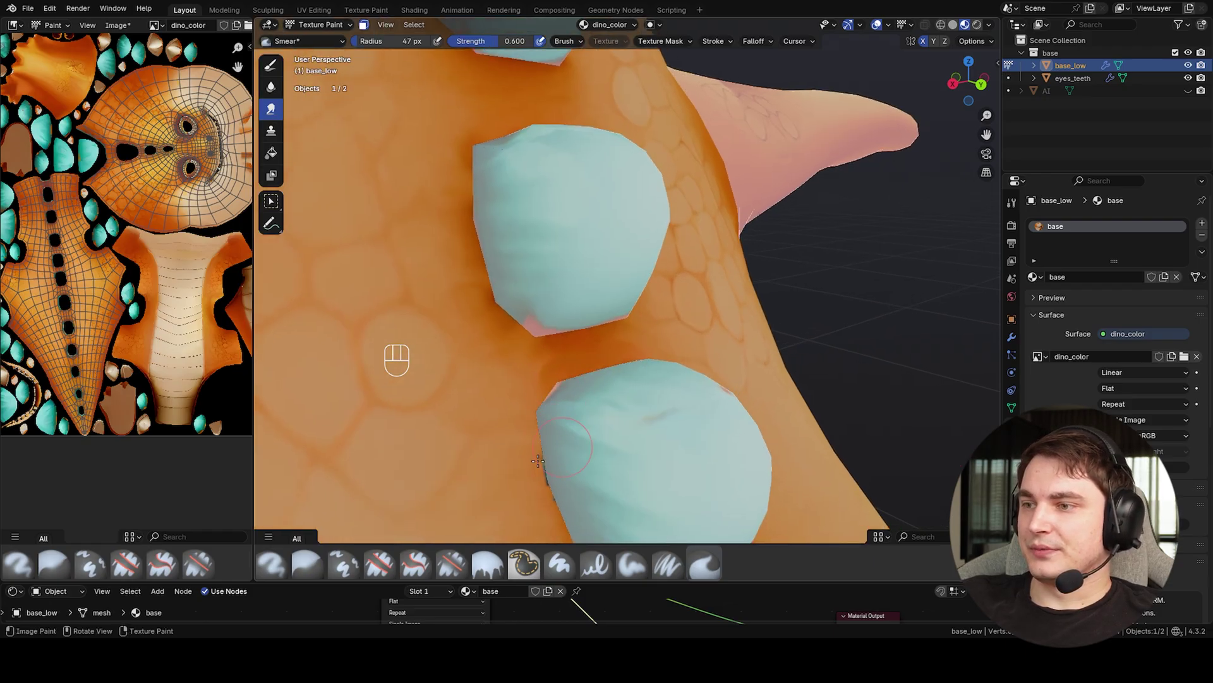
shift+middle_drag(582, 474, 548, 358)
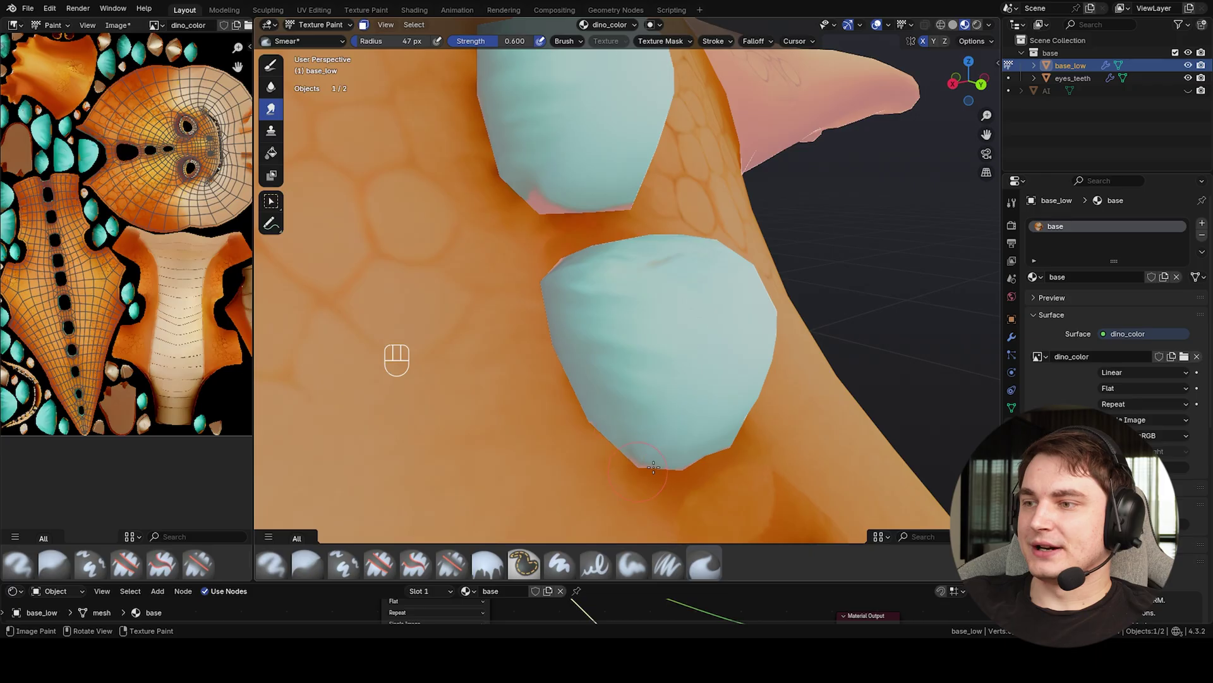
middle_drag(654, 468, 593, 468)
scroll(661, 448, down, 3)
middle_drag(704, 449, 745, 465)
shift+middle_drag(745, 465, 626, 373)
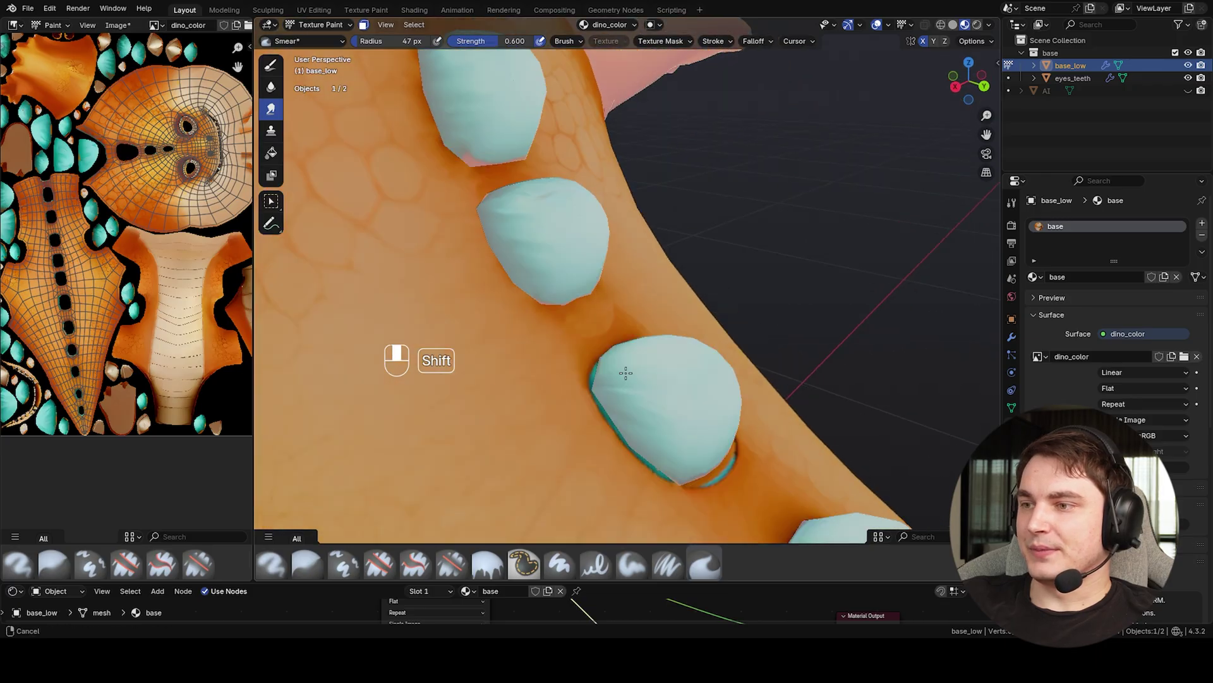
scroll(626, 374, up, 2)
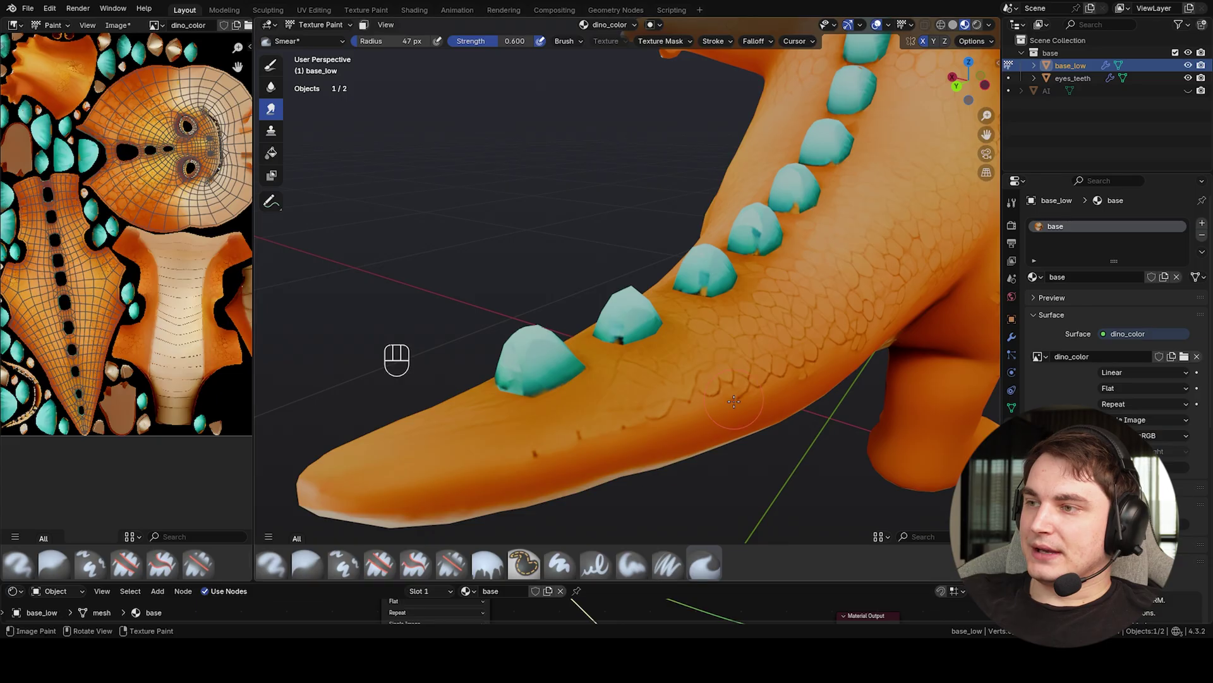
In Edit Mode, select the row of tail spikes as linked UV islands, starting from the spike nearest the tail tip
shift+middle_drag(734, 401, 657, 352)
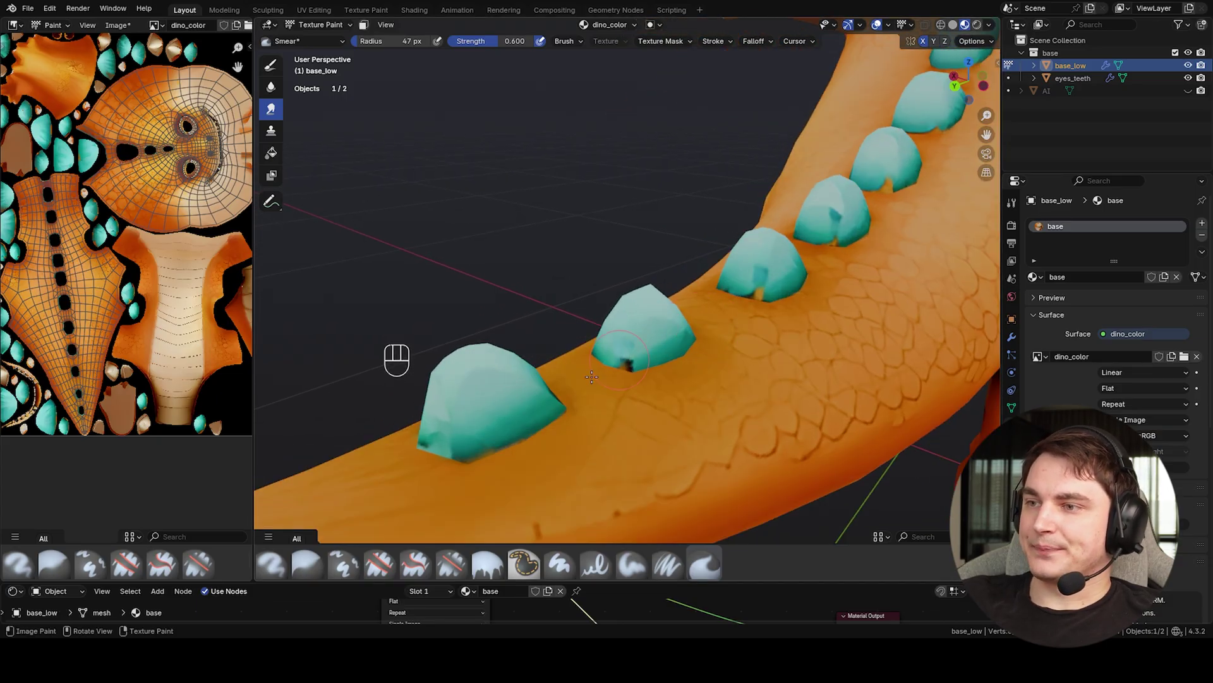
key(Tab)
key(Tab)
click(320, 24)
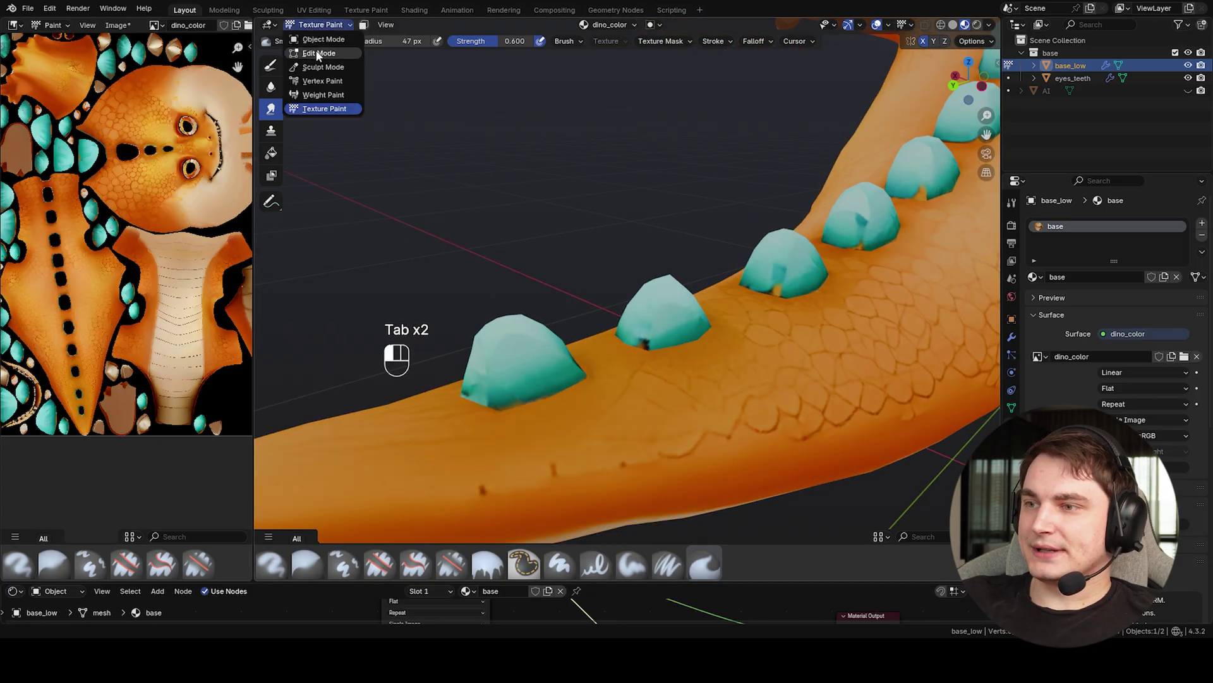
click(319, 54)
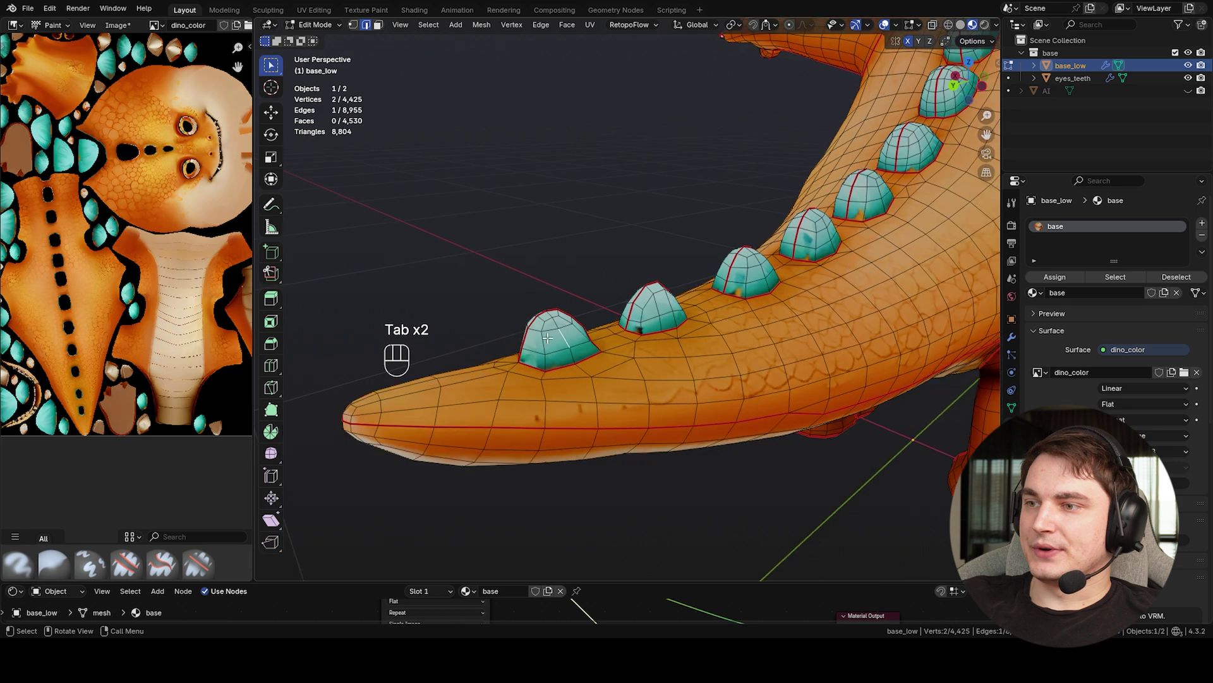
key(l)
middle_drag(614, 328, 675, 343)
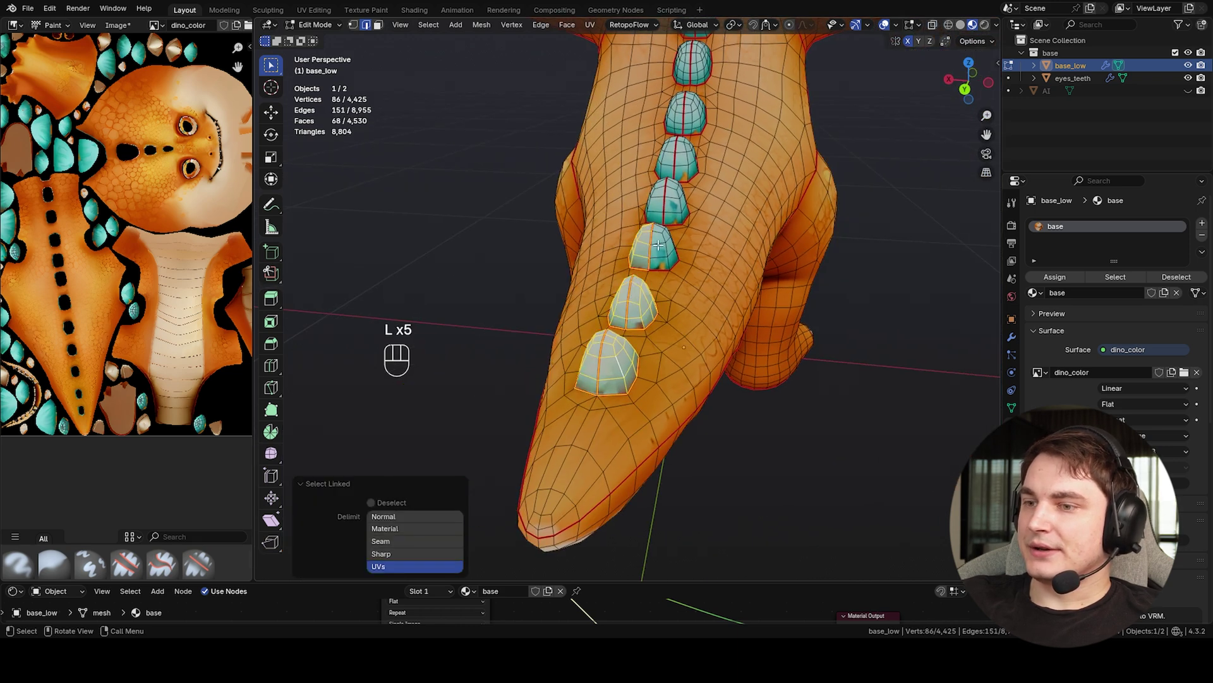
key(l)
key(l)
key(l)
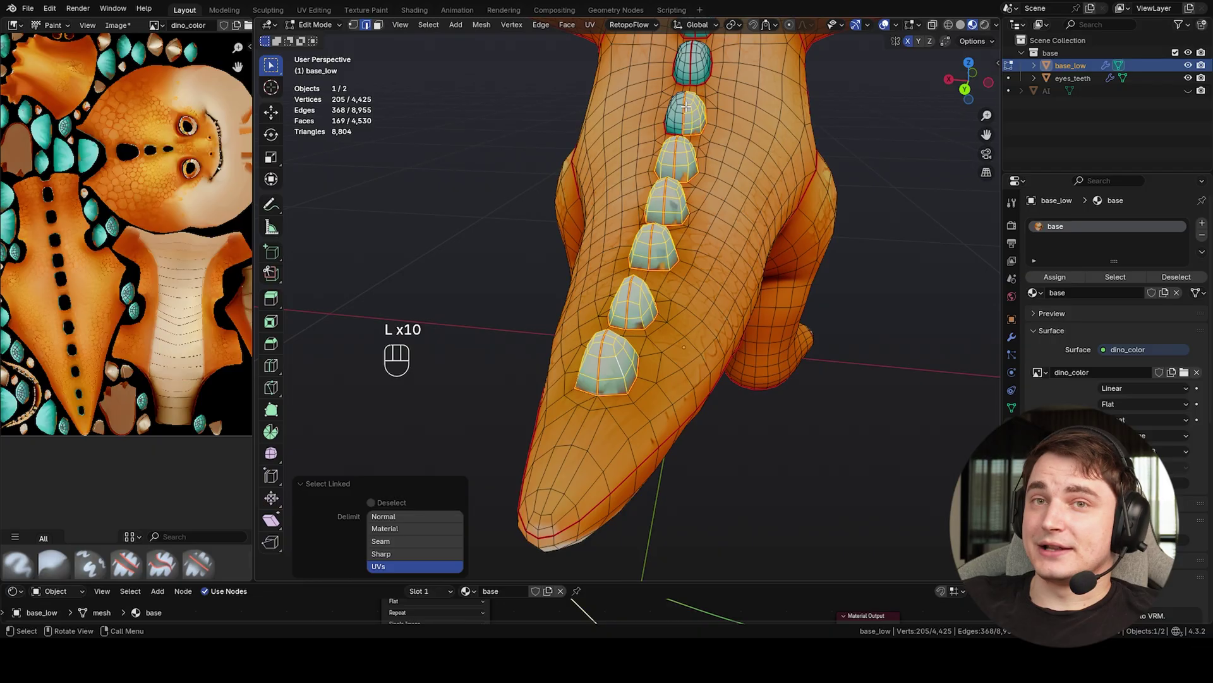
Extend the linked selection to the remaining spikes along the back up to the neck
middle_drag(722, 76, 713, 207)
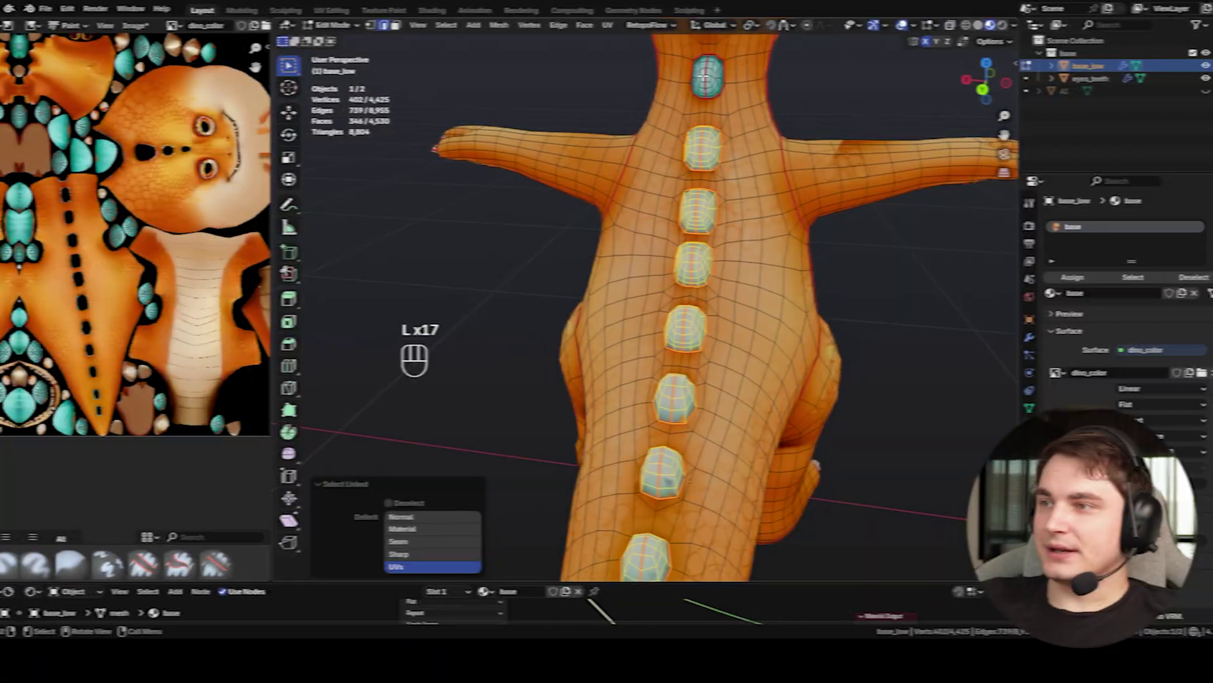
key(l)
key(l)
Return to Texture Paint mode and enable the face selection mask for the selected spikes
middle_drag(669, 436, 699, 320)
scroll(699, 320, up, 4)
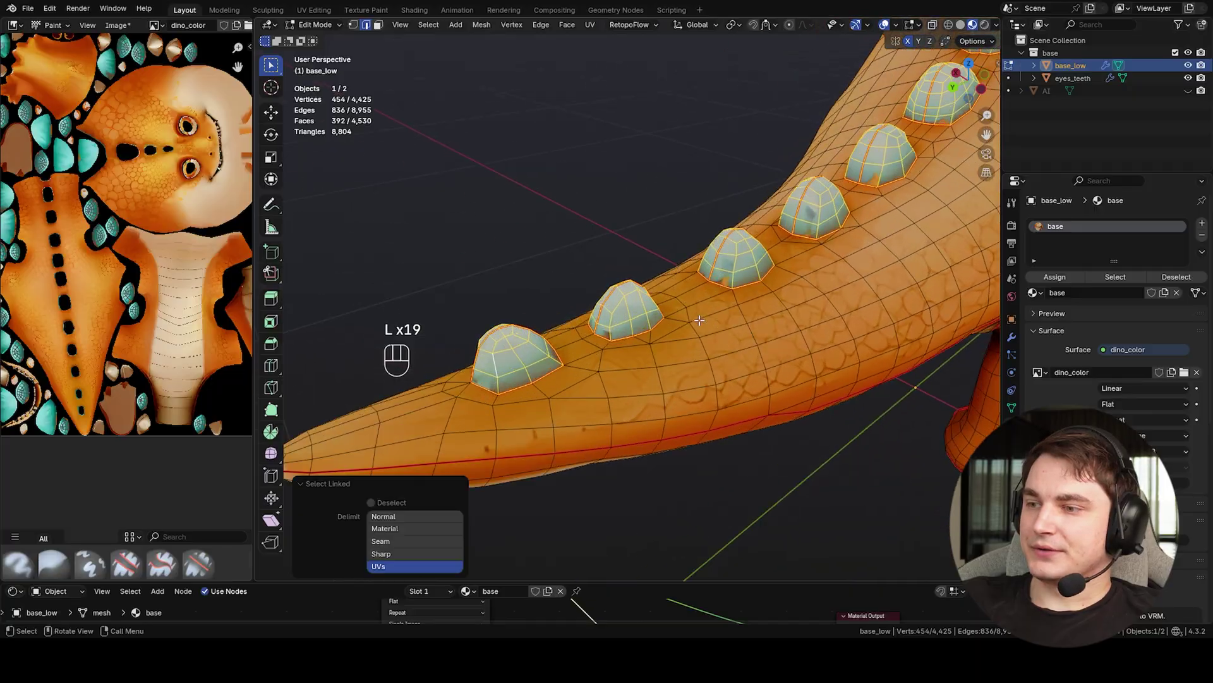
click(315, 25)
click(324, 109)
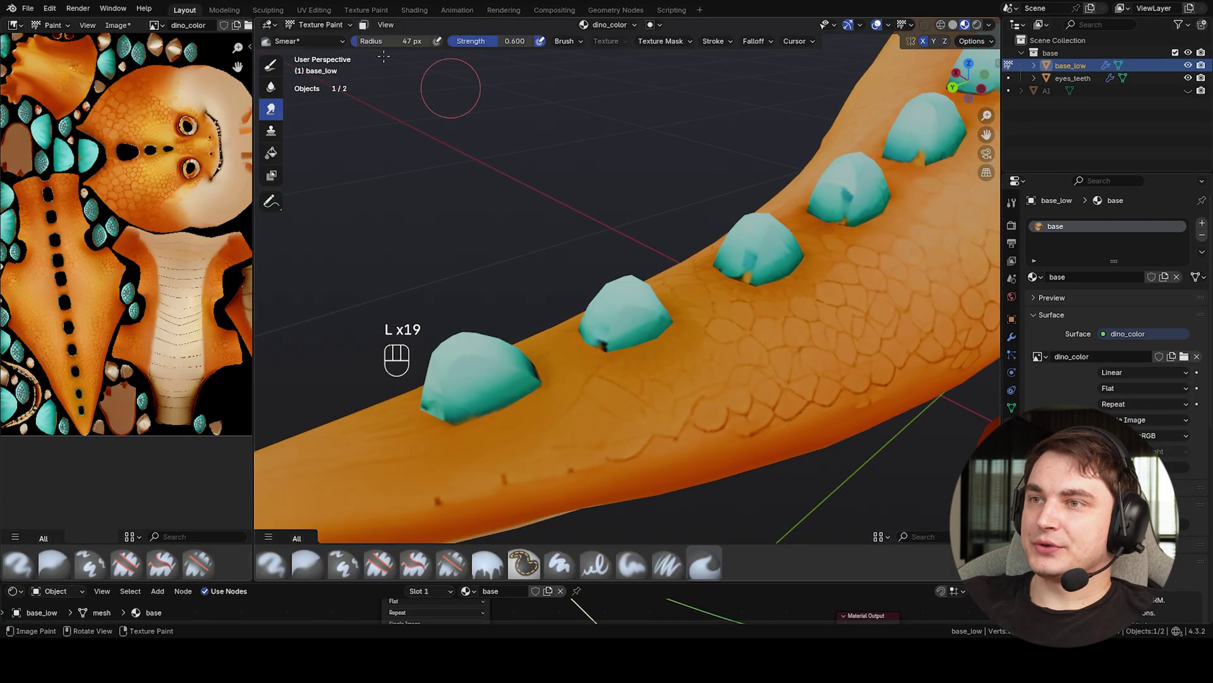
click(521, 74)
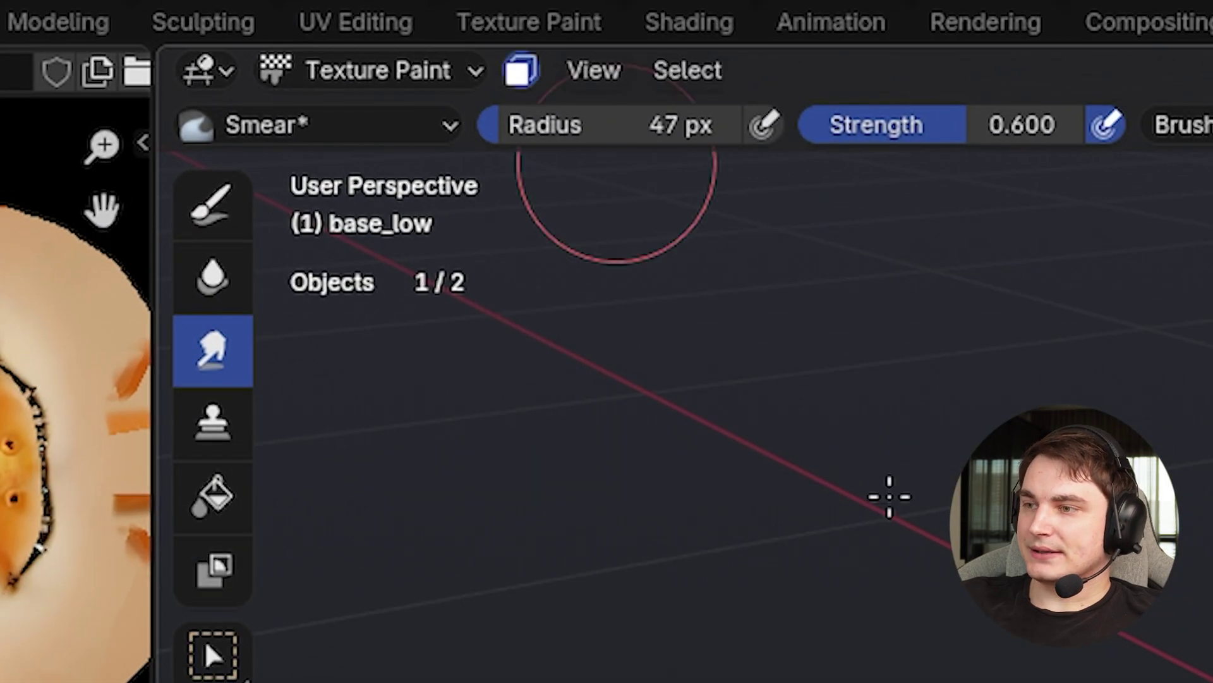
Smear away the dark and orange spots at the base of the tail spikes with an 81 px radius and 0.600 strength
scroll(660, 345, up, 3)
shift+middle_drag(661, 353, 626, 346)
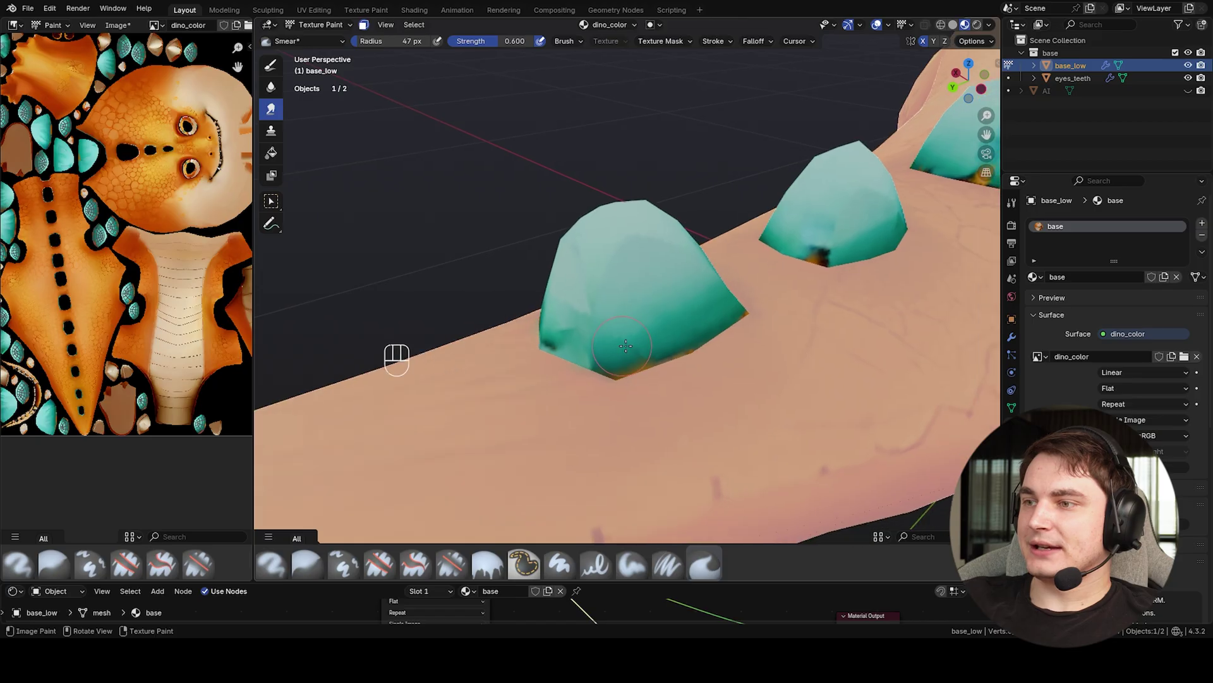
key(f)
click(614, 341)
drag(639, 338, 646, 370)
middle_drag(679, 350, 638, 349)
drag(703, 298, 698, 319)
mouse_move(753, 332)
middle_down()
mouse_move(715, 335)
mouse_move(872, 329)
middle_up()
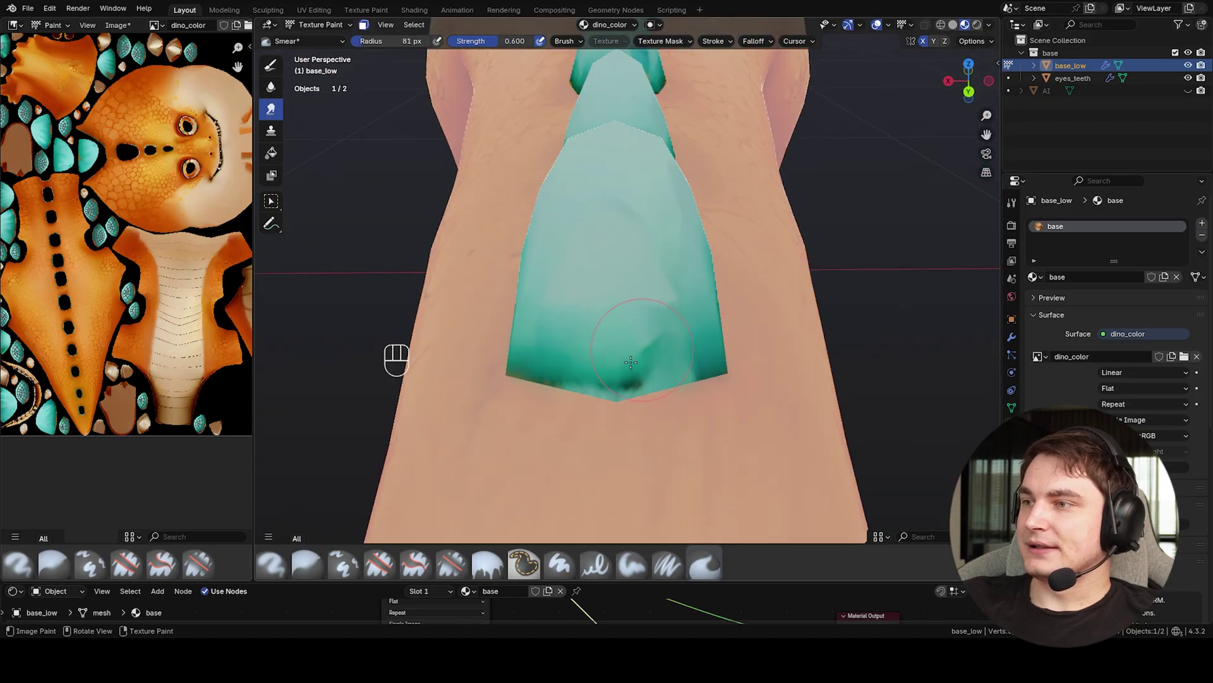
middle_drag(615, 350, 696, 348)
shift+middle_drag(696, 348, 695, 322)
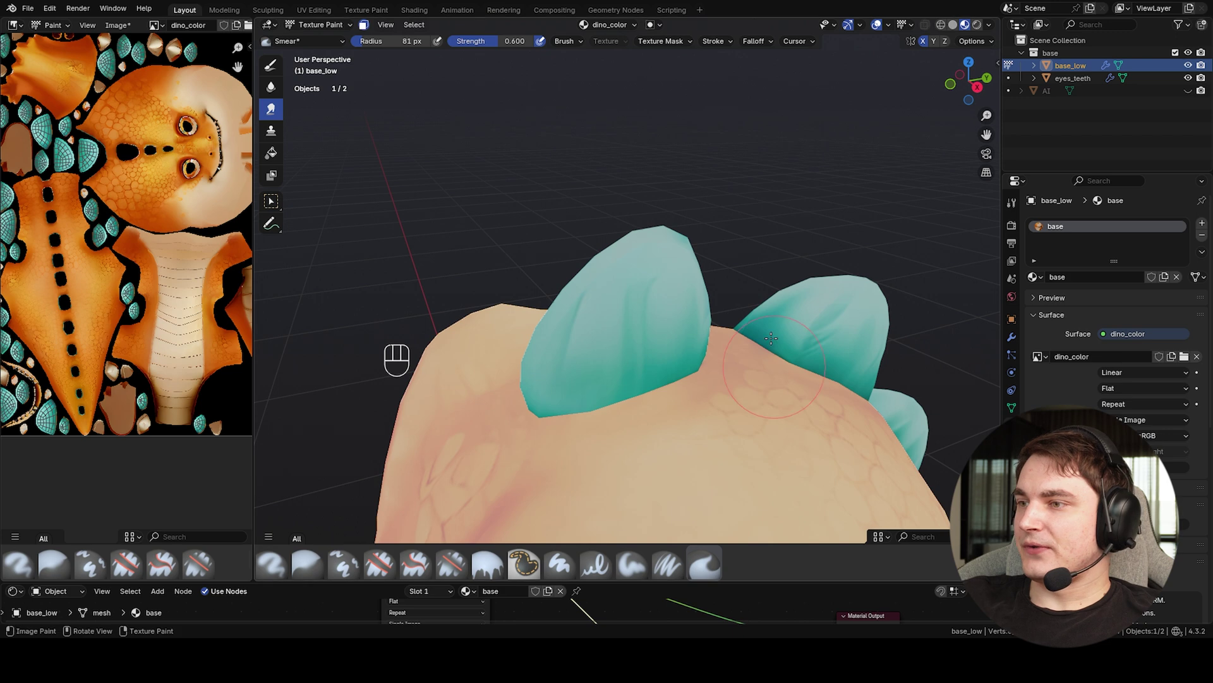
Smear the colours along the bases of the head spikes with a 58 px radius, undoing the last stroke
mouse_move(771, 339)
middle_down()
mouse_move(666, 271)
mouse_move(723, 315)
mouse_move(434, 354)
mouse_move(723, 331)
mouse_move(671, 331)
mouse_move(696, 323)
middle_up()
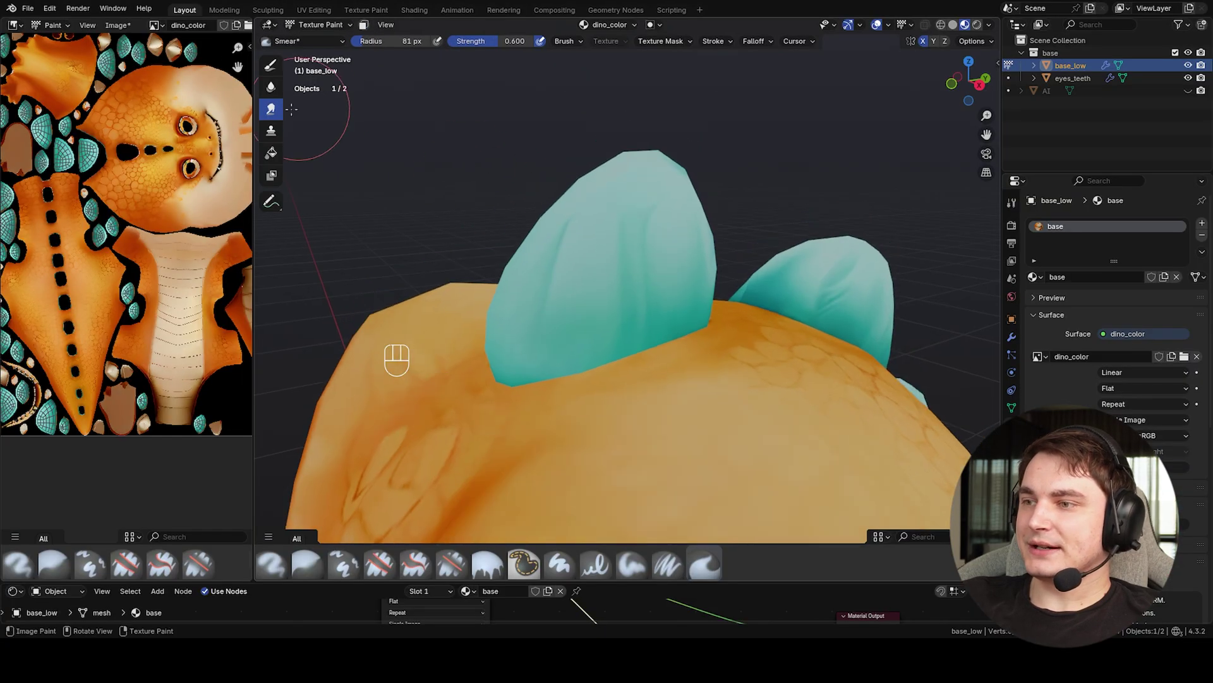
key(f)
click(582, 301)
mouse_move(582, 301)
middle_down()
mouse_move(615, 353)
mouse_move(594, 241)
middle_up()
scroll(609, 335, up, 3)
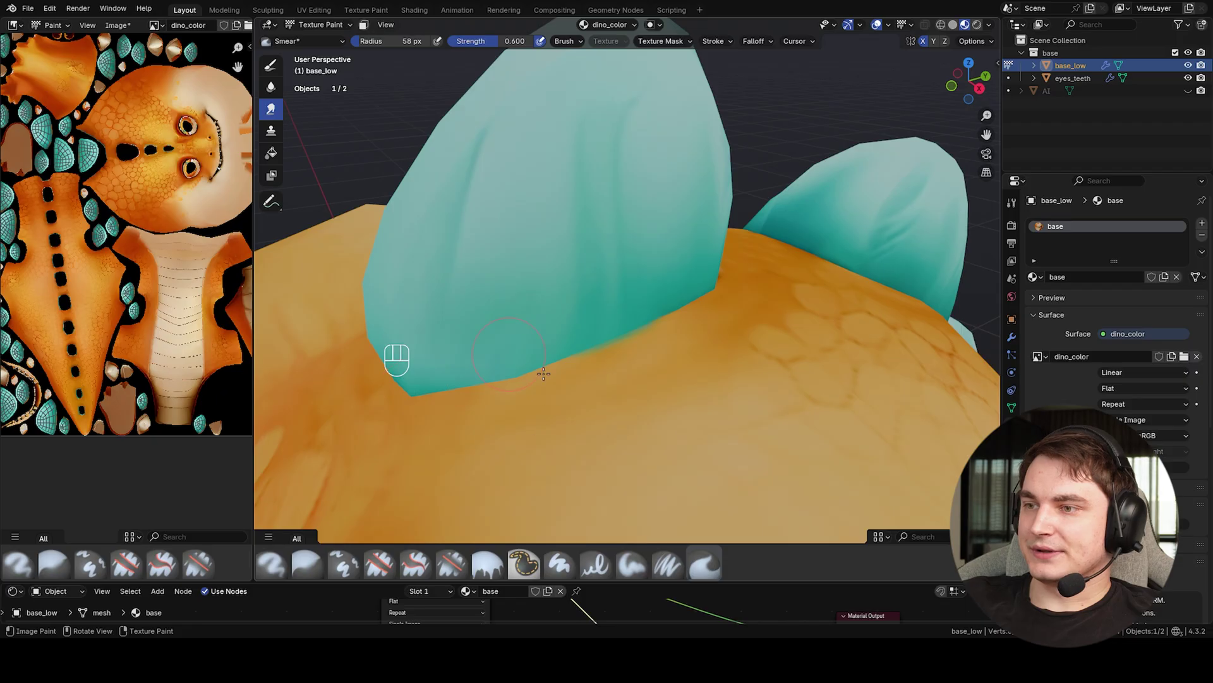
middle_drag(483, 387, 492, 303)
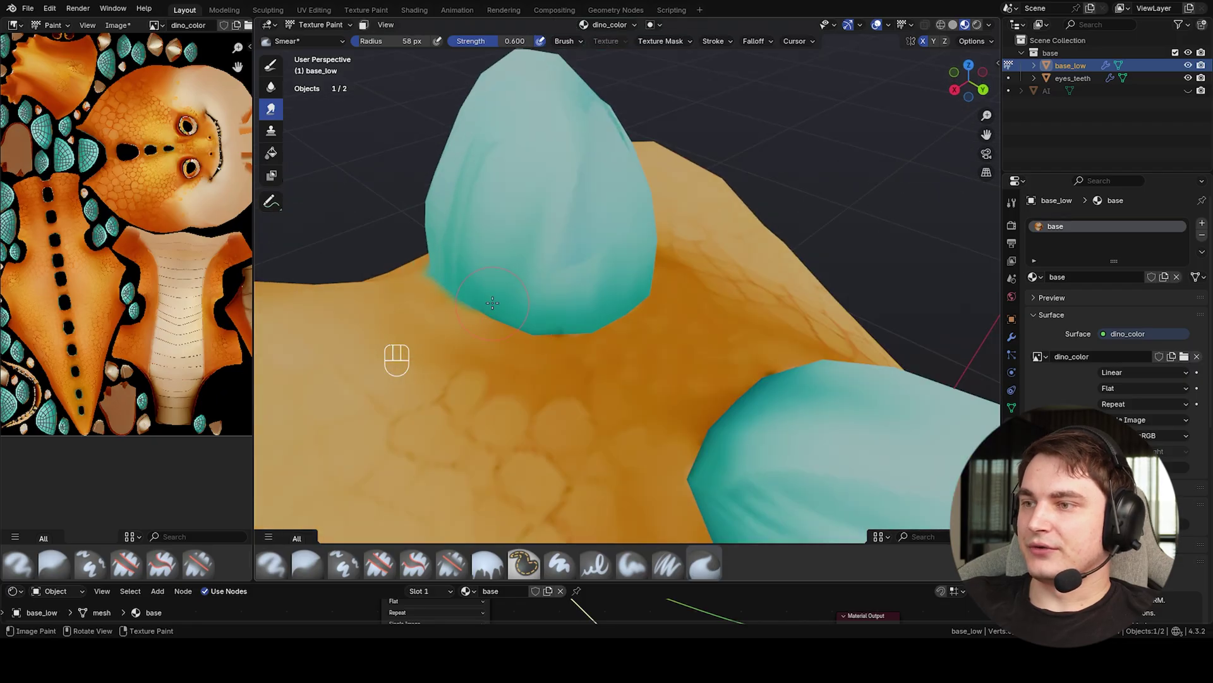
middle_drag(601, 322, 601, 275)
scroll(639, 330, down, 3)
scroll(601, 275, up, 4)
key(ctrl+z)
Examine the head spikes, the side of the head and the eye area for remaining texture flaws
scroll(701, 273, down, 4)
middle_drag(701, 273, 736, 278)
shift+middle_drag(735, 277, 680, 288)
scroll(572, 302, down, 3)
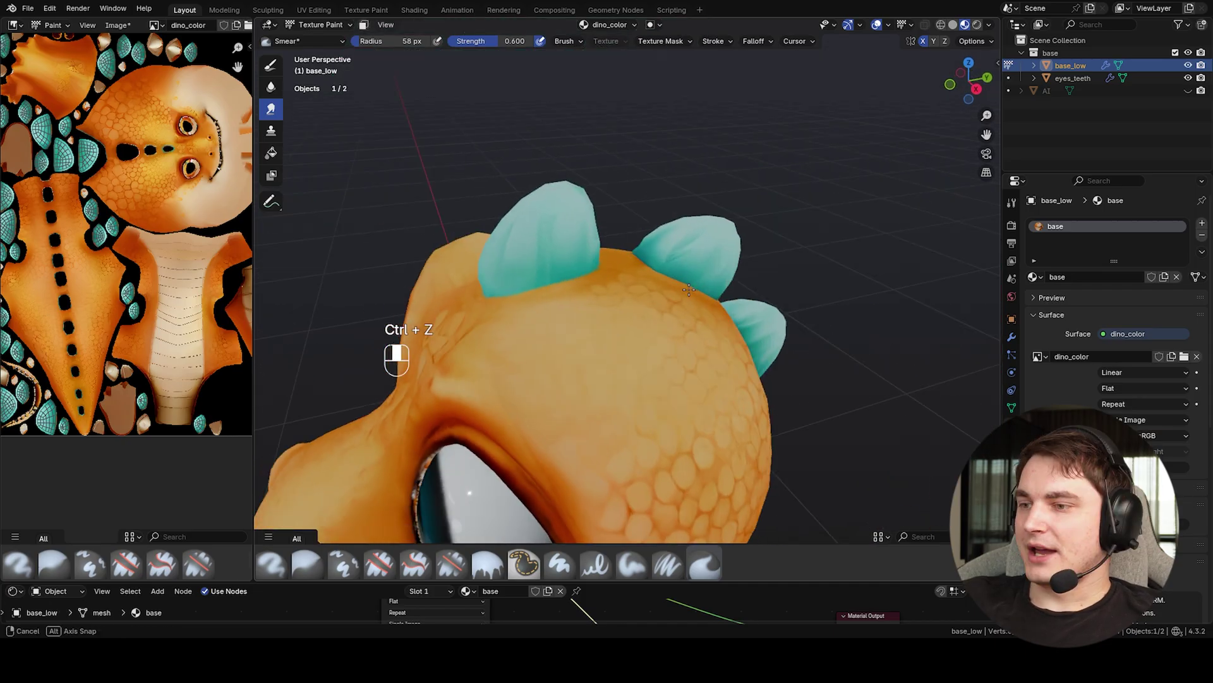
scroll(571, 266, up, 4)
scroll(579, 272, down, 4)
shift+middle_drag(578, 271, 495, 140)
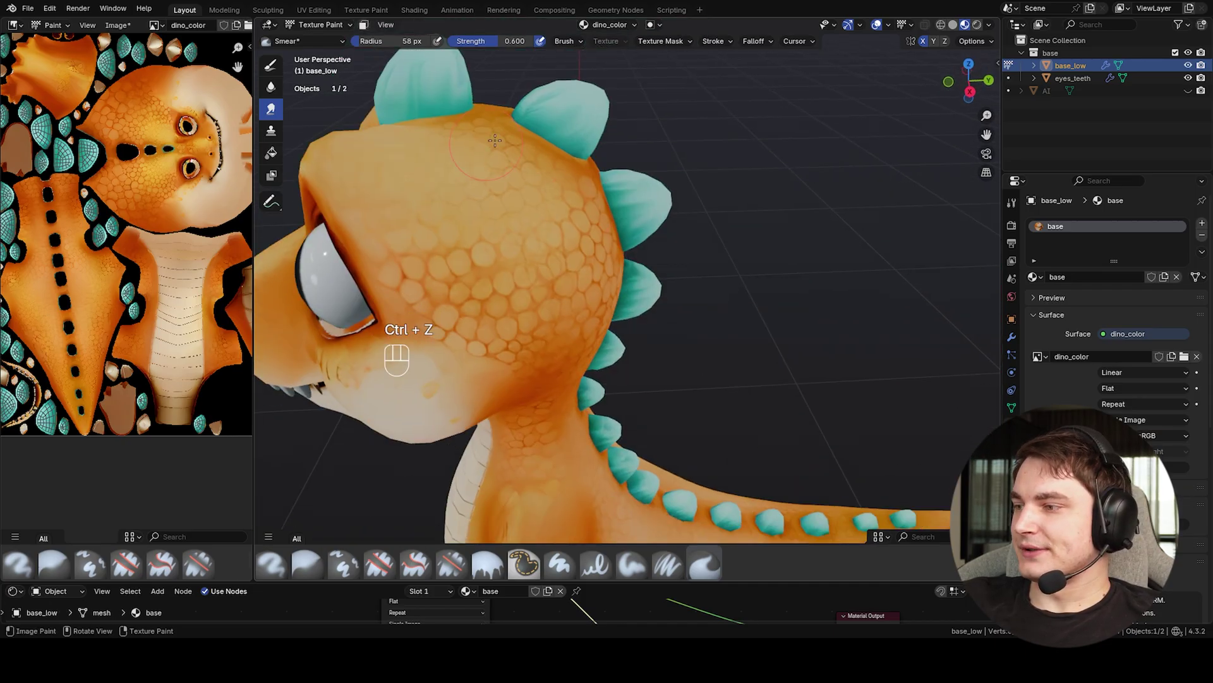
key(ctrl+space)
middle_drag(788, 424, 815, 279)
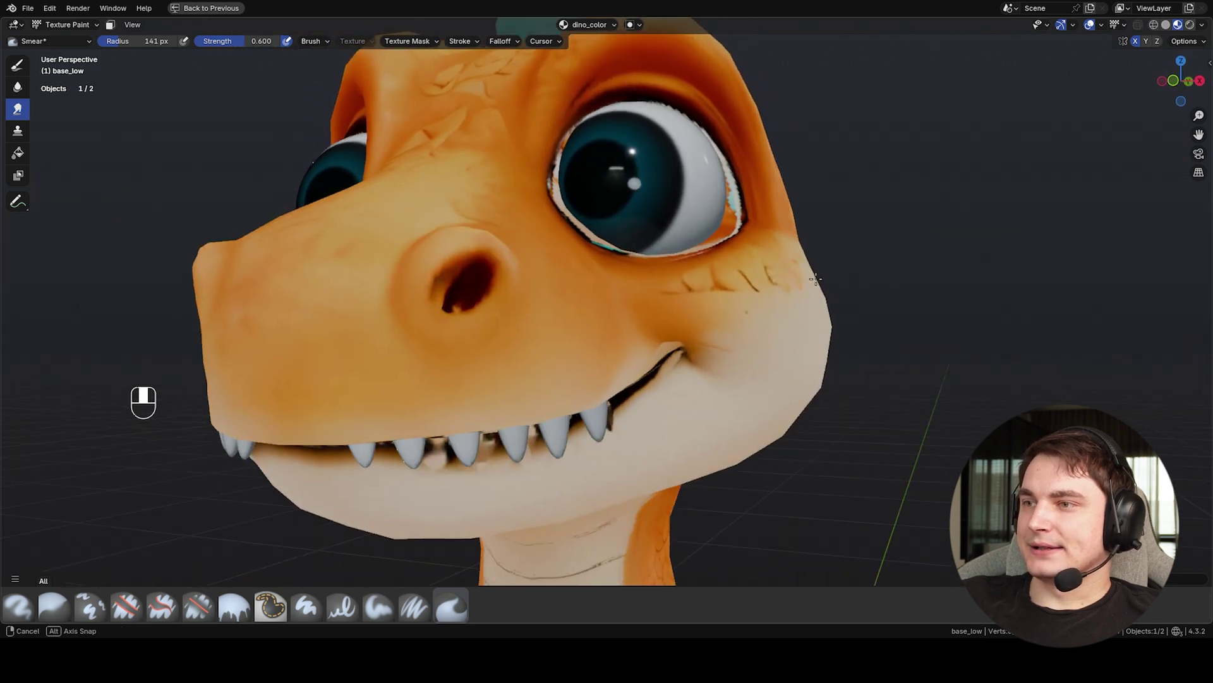
Hide the eyes_teeth object in Object Mode and return base_low to Texture Paint mode
key(ctrl+space)
click(320, 24)
click(323, 35)
click(655, 217)
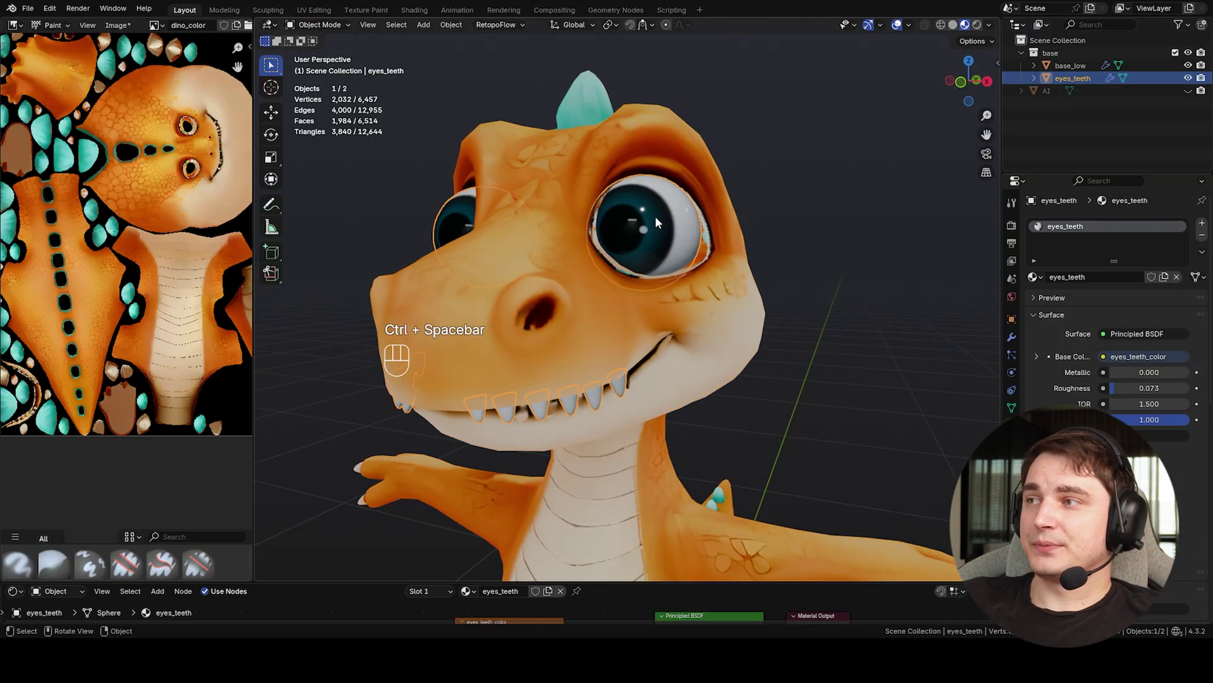
click(1188, 78)
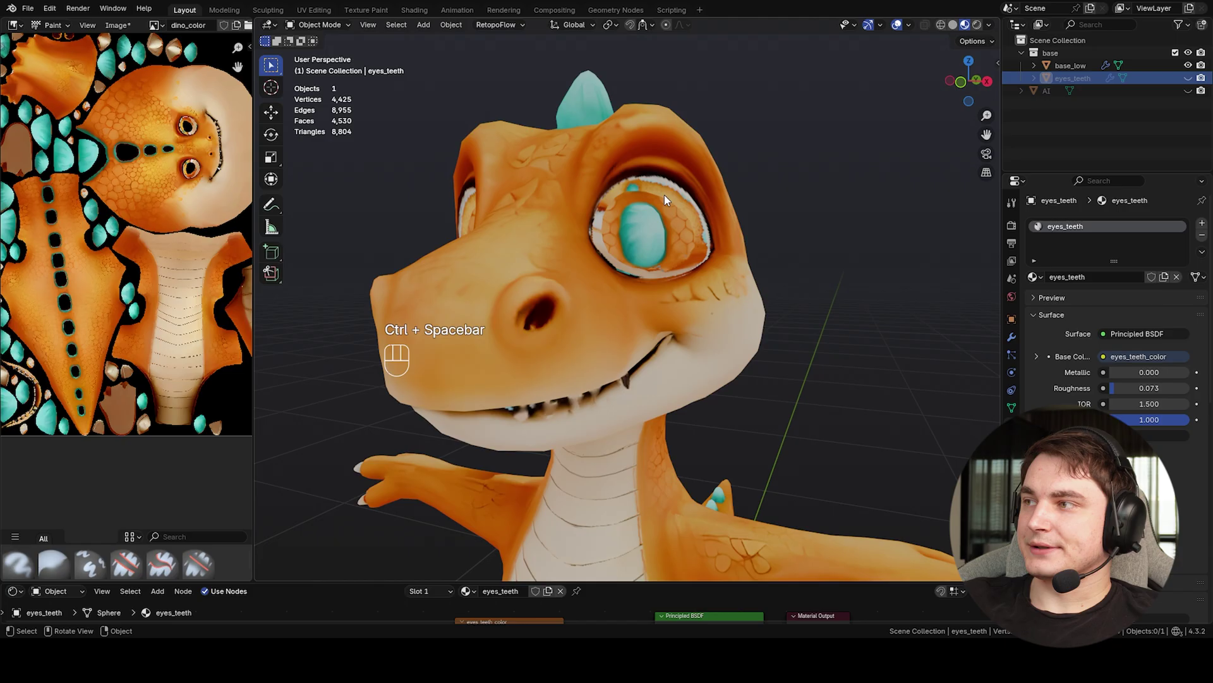
click(537, 199)
click(320, 25)
click(334, 113)
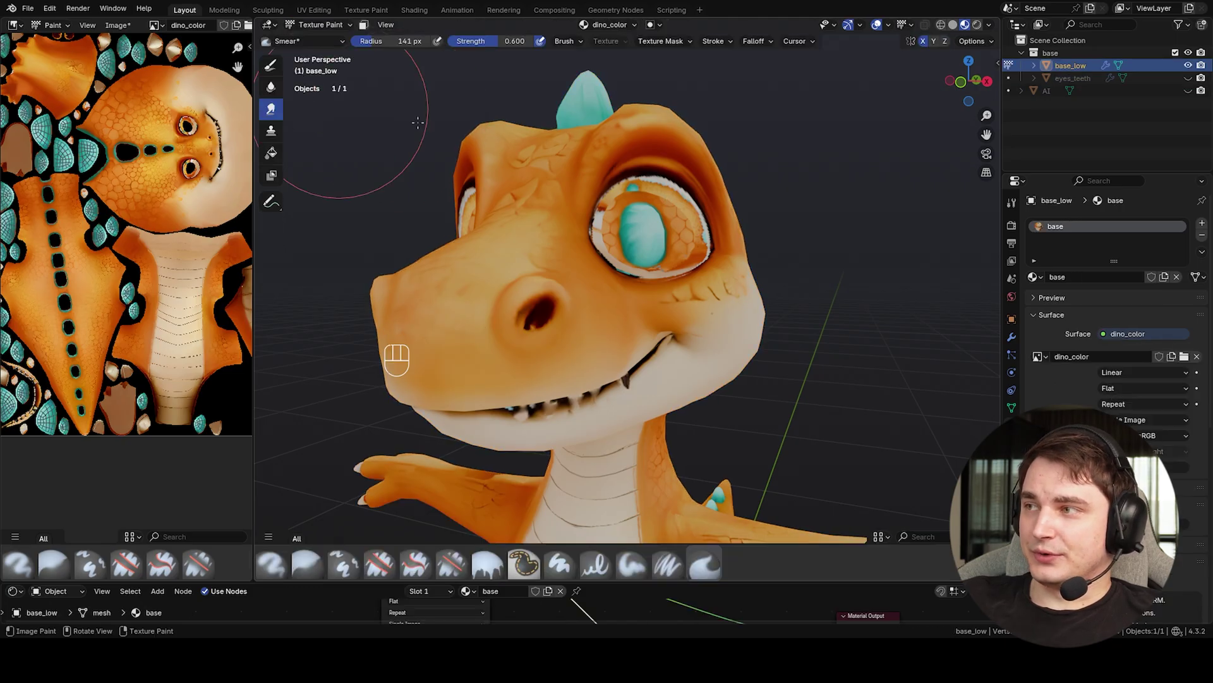
Choose the Paint Soft brush and sample its colour from the dark rim of the upper eyelid
middle_drag(648, 239, 641, 243)
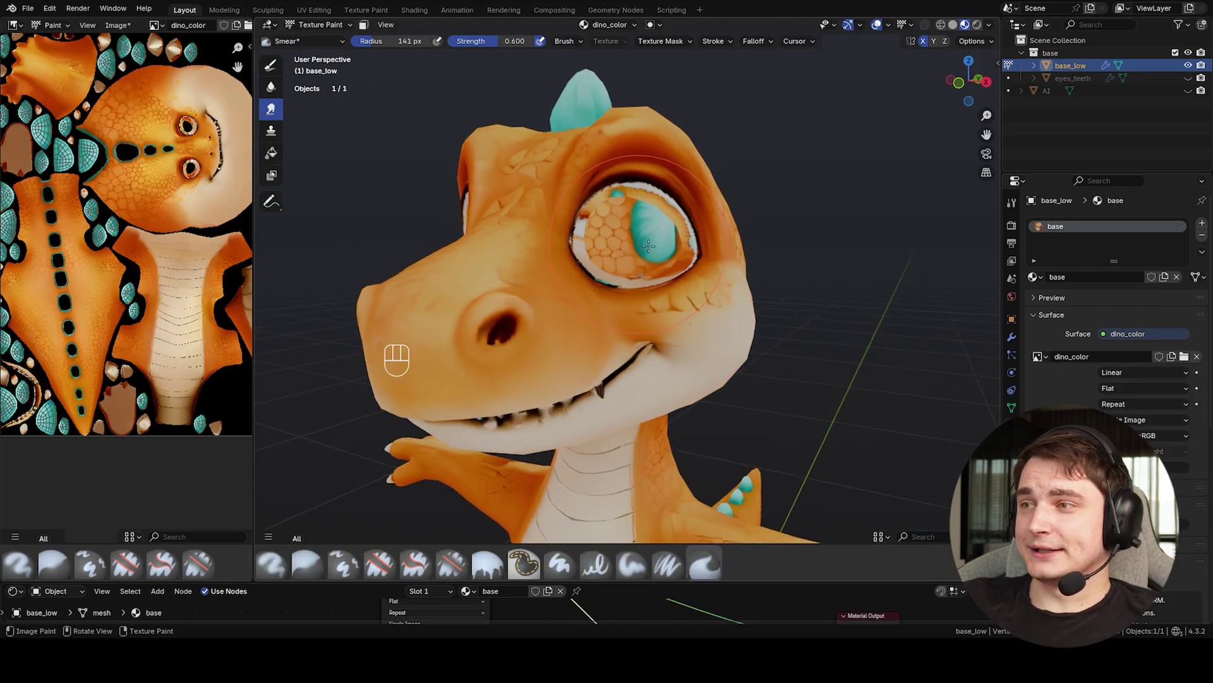
key(ctrl+space)
click(16, 67)
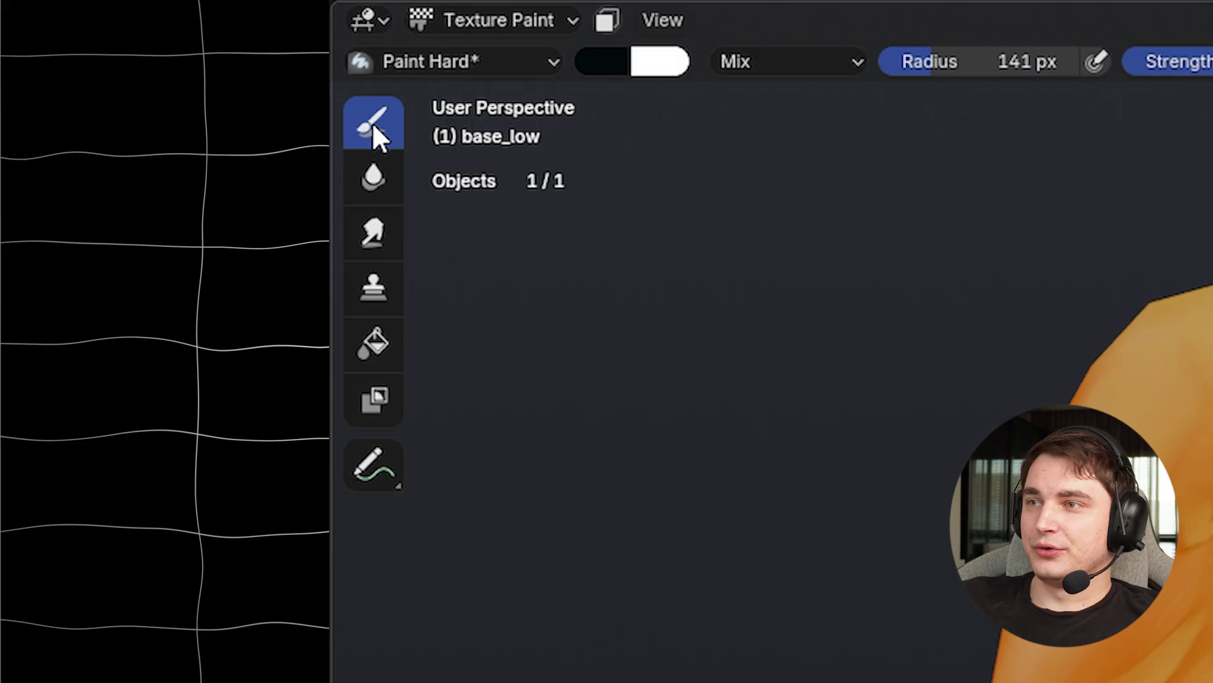
click(500, 65)
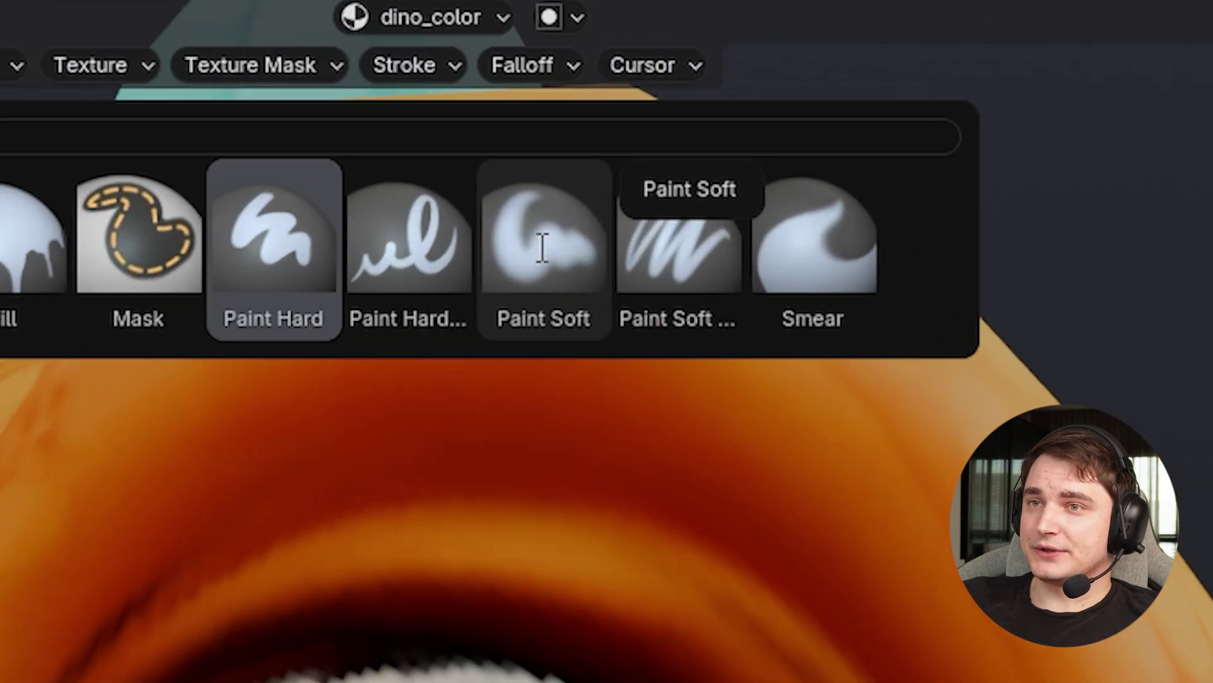
click(536, 246)
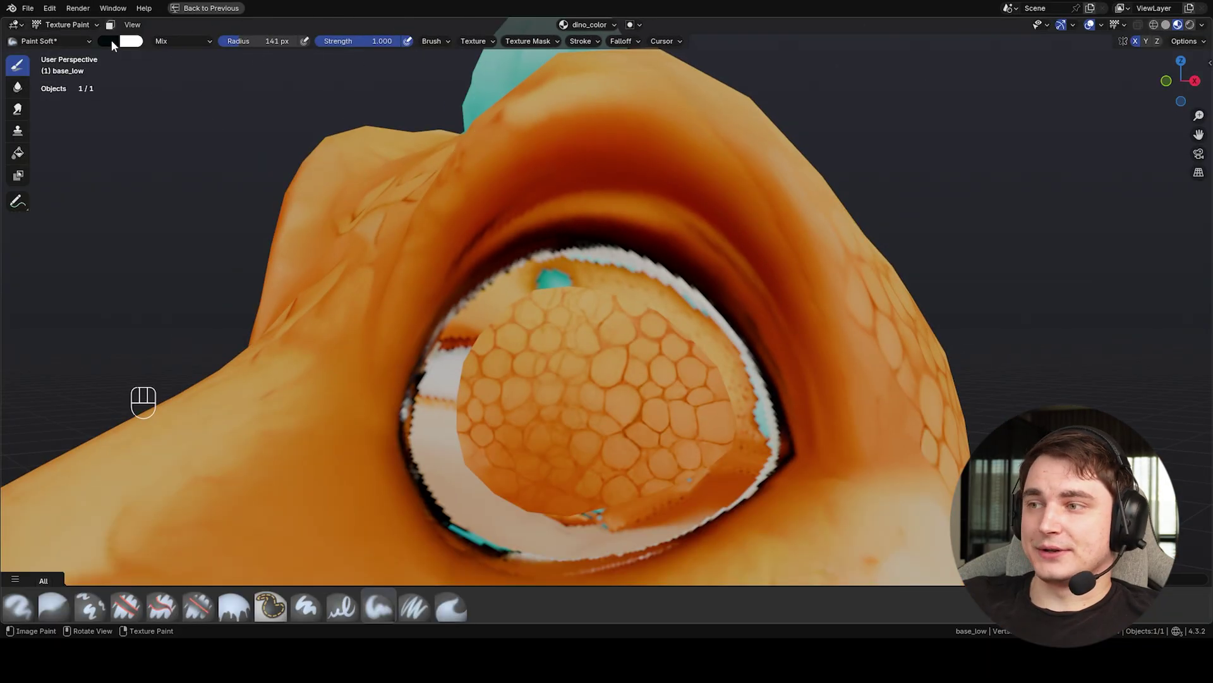
click(111, 41)
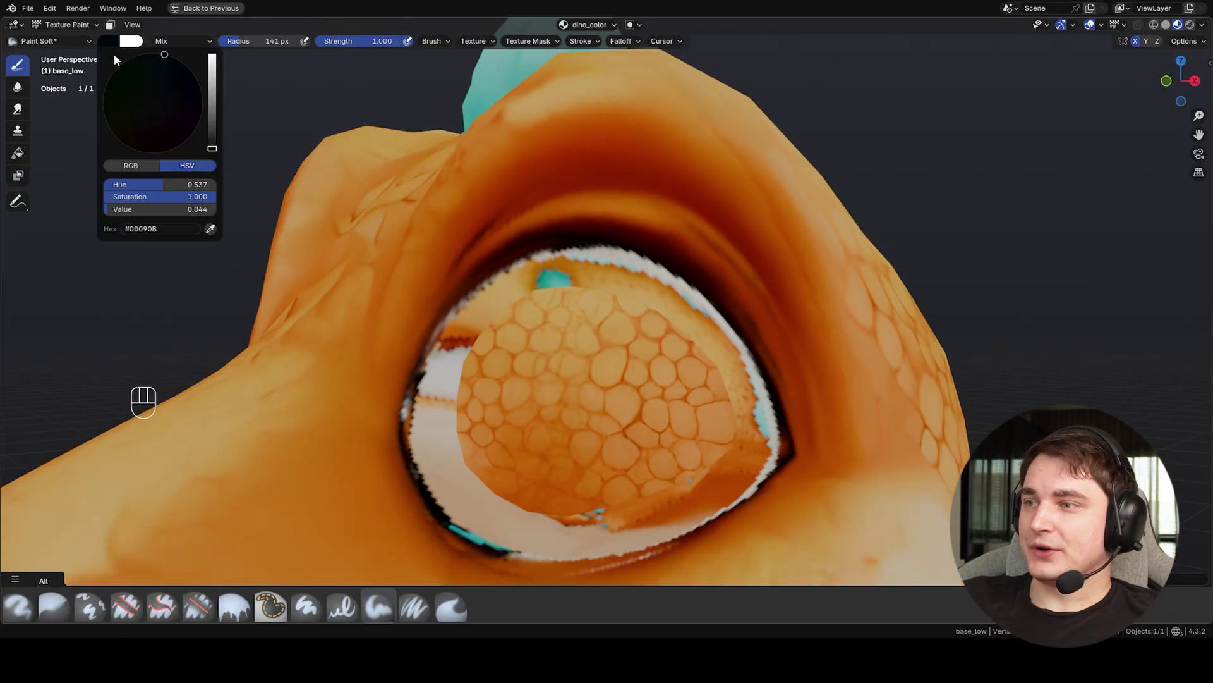
click(210, 229)
click(702, 266)
In Edit Mode, add the linked skin island around the eye to the selection and resume painting with the face mask enabled
key(Tab)
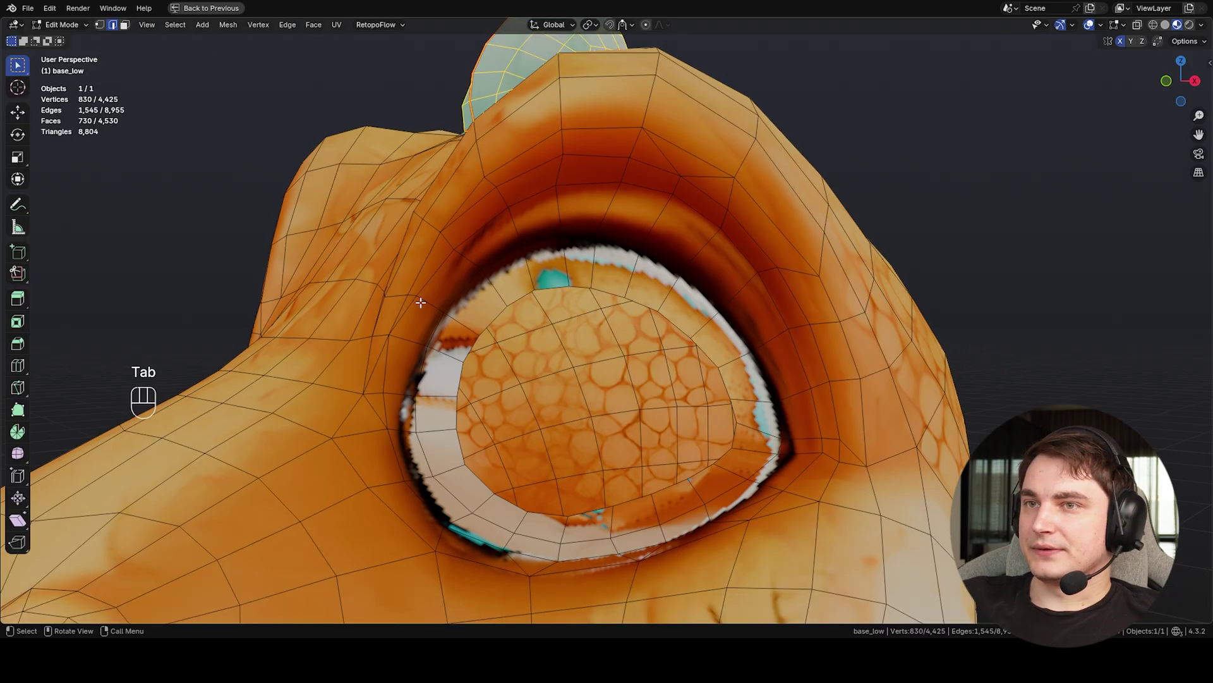
key(l)
key(Tab)
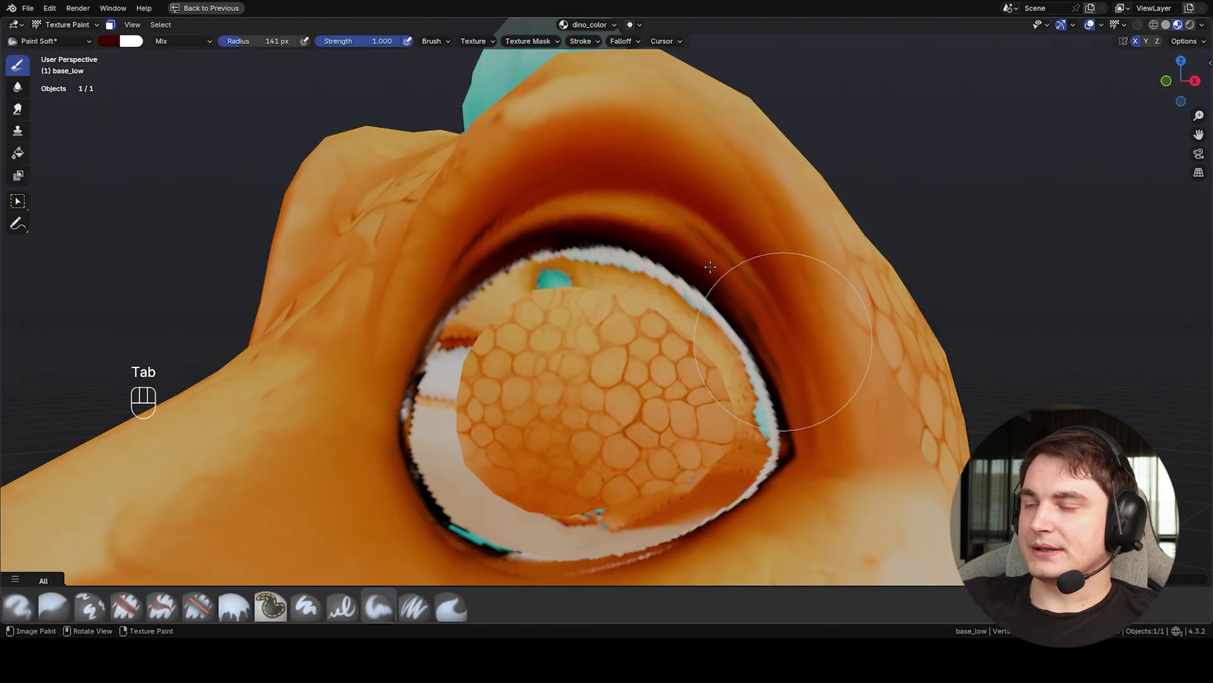
Paint the inner rim of the upper eyelid with the sampled dark brown, using a 72 px radius at full strength
scroll(442, 253, up, 2)
key(f)
click(411, 278)
mouse_move(457, 276)
mouse_down()
mouse_move(534, 252)
mouse_move(664, 263)
mouse_move(735, 320)
mouse_up()
shift+middle_drag(736, 320, 661, 239)
drag(676, 251, 698, 346)
middle_drag(345, 282, 343, 302)
mouse_move(343, 302)
mouse_down()
mouse_move(268, 363)
mouse_move(253, 442)
mouse_up()
shift+middle_drag(262, 422, 354, 329)
mouse_move(359, 322)
mouse_down()
mouse_move(385, 285)
mouse_move(373, 370)
mouse_up()
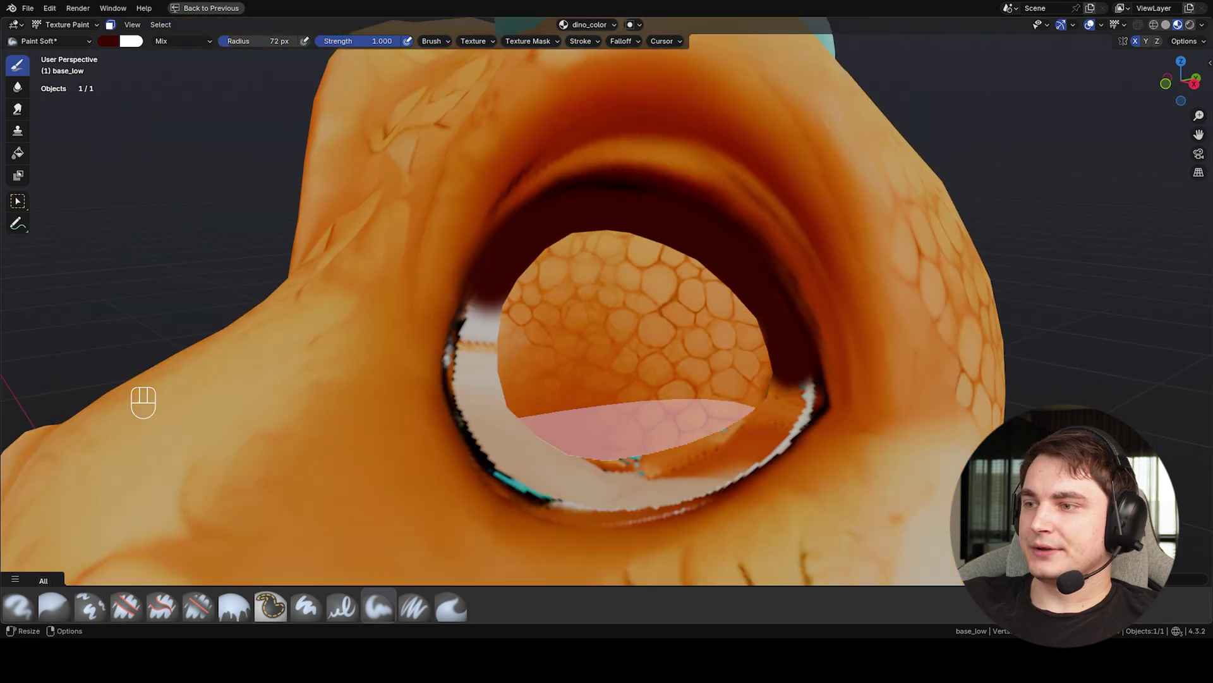
Sample a lighter brown beside the lower eye rim and paint over the white and turquoise flaws along the lower eyelid
click(103, 41)
click(206, 230)
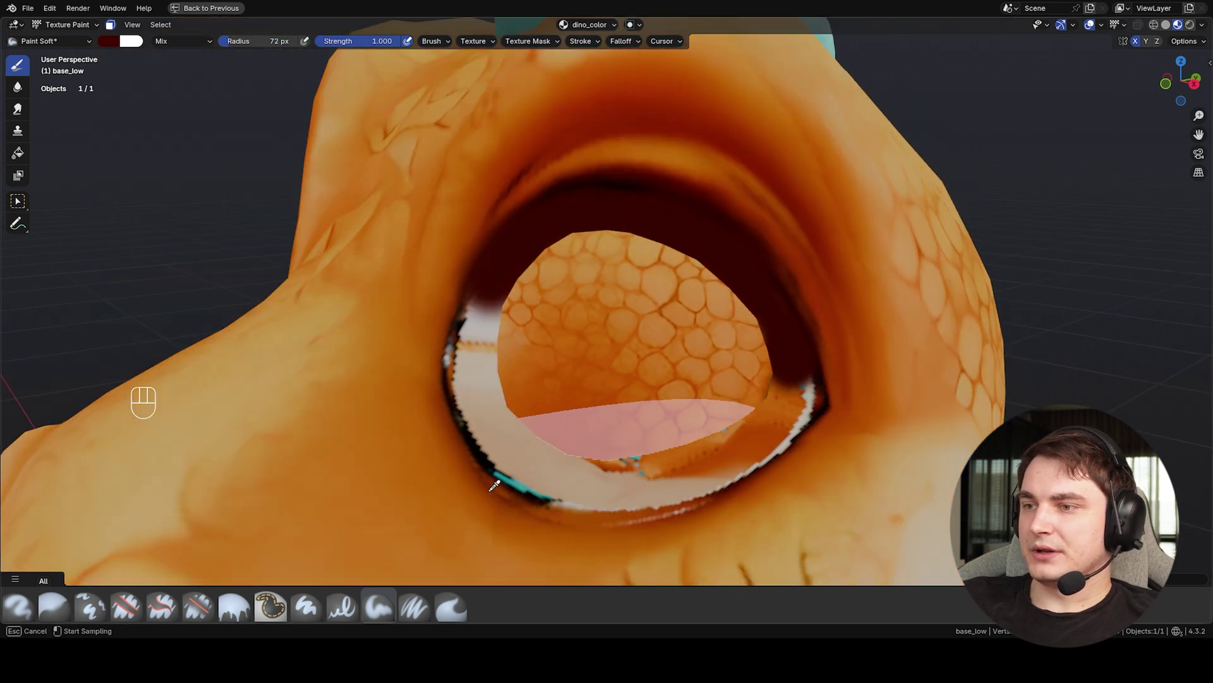
click(455, 440)
mouse_move(455, 440)
mouse_down()
mouse_move(474, 319)
mouse_move(487, 404)
mouse_move(474, 394)
mouse_move(541, 463)
mouse_move(658, 487)
mouse_move(588, 501)
mouse_move(716, 477)
mouse_up()
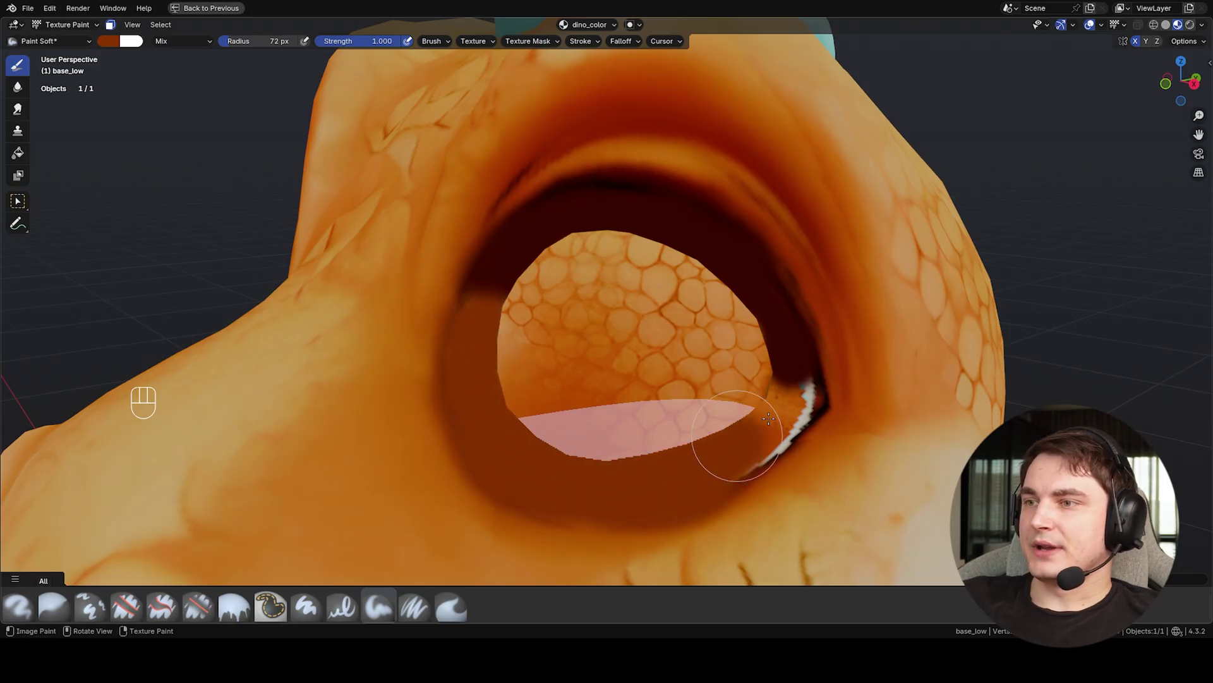
scroll(752, 411, up, 2)
shift+middle_drag(774, 439, 771, 415)
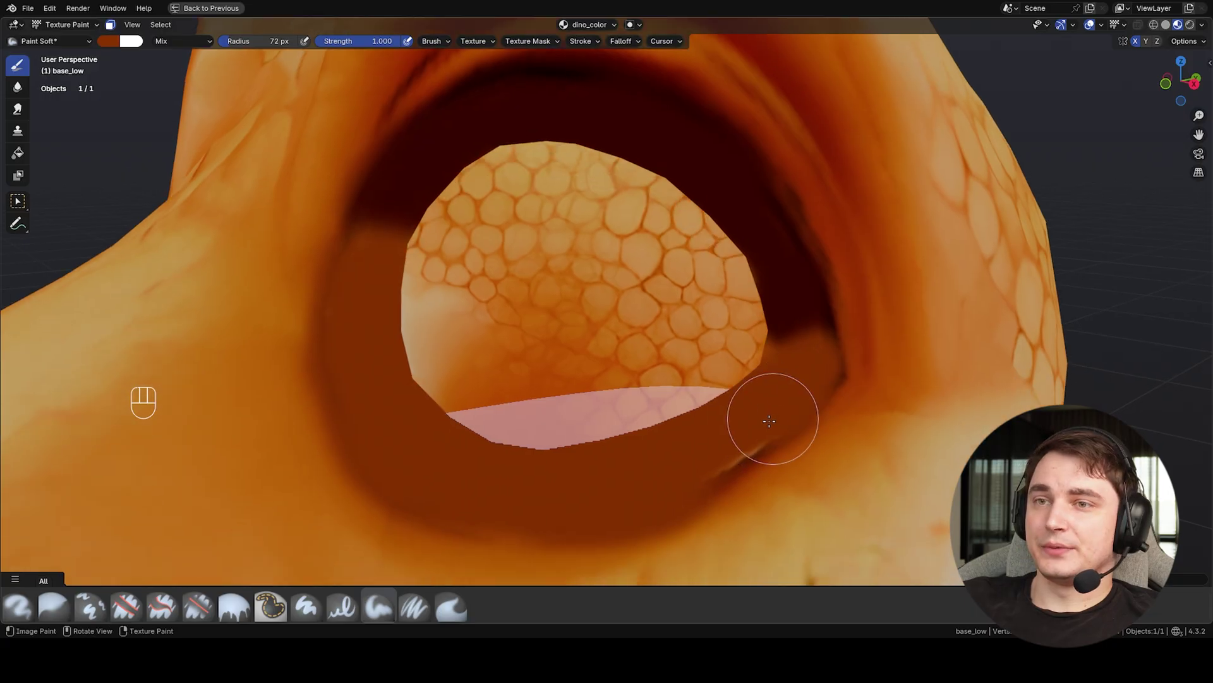
shift+middle_drag(695, 411, 735, 425)
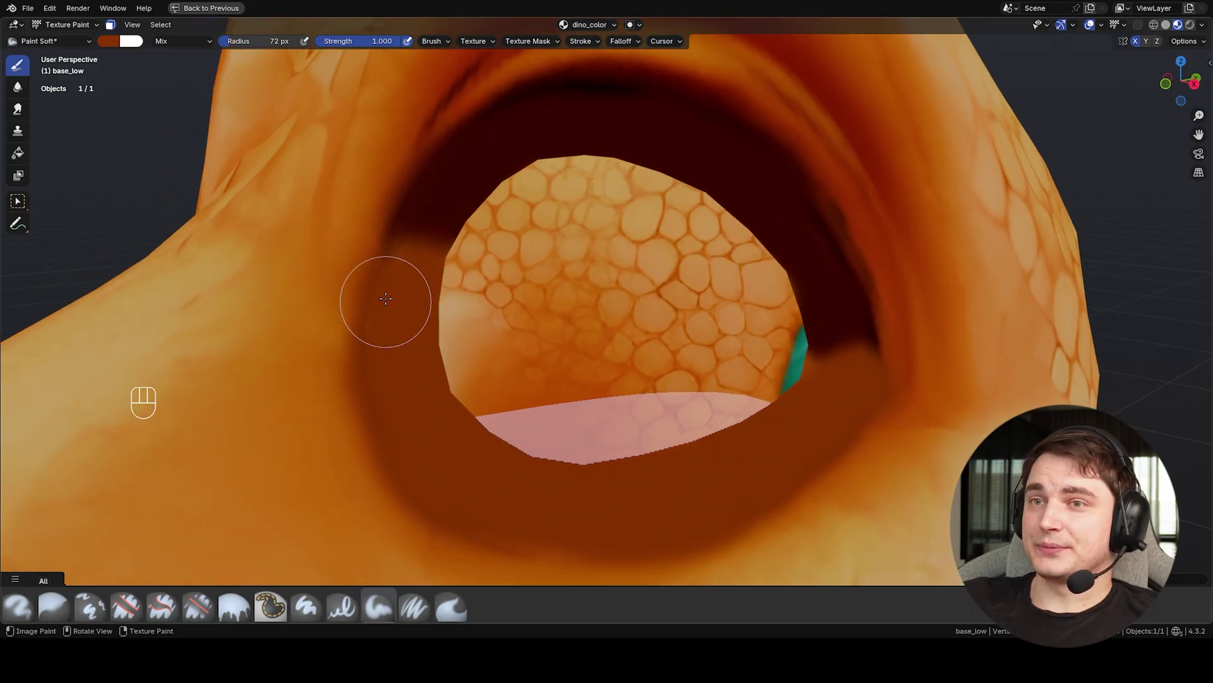
Unhide the eyes_teeth object while keeping base_low in Texture Paint mode
key(ctrl+space)
click(1192, 79)
key(ctrl+space)
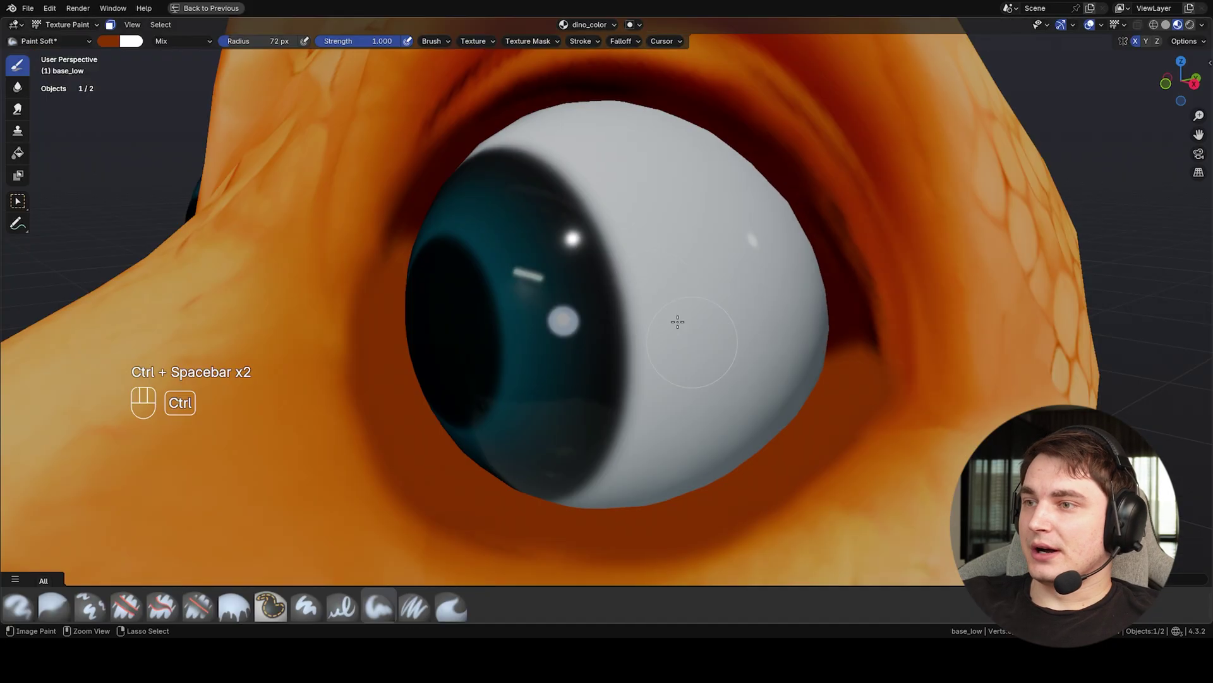
Smear the painted eyelid rim into the surrounding orange skin, using the Smear brush with an 84 px radius at 0.600 strength
click(18, 108)
key(f)
mouse_move(358, 356)
mouse_down()
mouse_move(401, 460)
mouse_move(436, 480)
mouse_up()
middle_drag(447, 482, 392, 484)
drag(360, 488, 333, 419)
middle_drag(379, 430, 393, 387)
key(f)
click(370, 388)
mouse_move(387, 490)
mouse_down()
mouse_move(406, 469)
mouse_move(452, 461)
mouse_up()
drag(518, 509, 527, 480)
drag(572, 512, 585, 484)
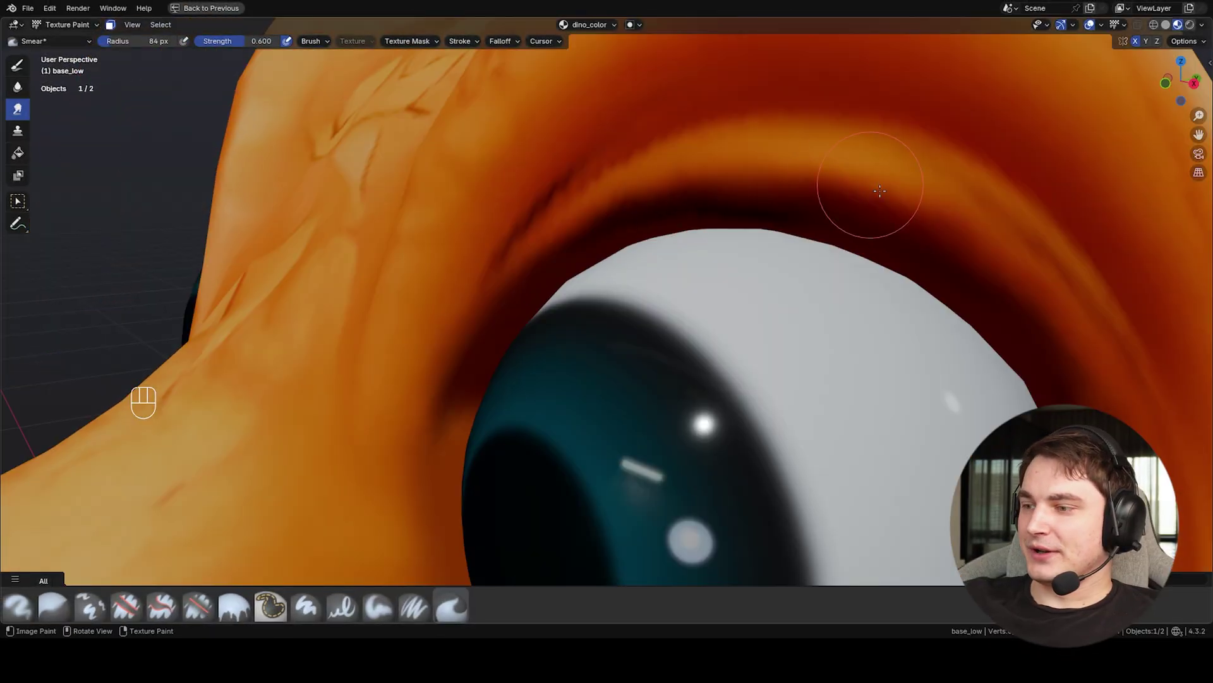
Refine the blending around the outer corner of the eye with smaller Smear radii of 34 px and 50 px
mouse_move(880, 191)
ctrl+middle_down()
mouse_move(512, 310)
mouse_move(721, 387)
ctrl+middle_up()
key(f)
click(488, 317)
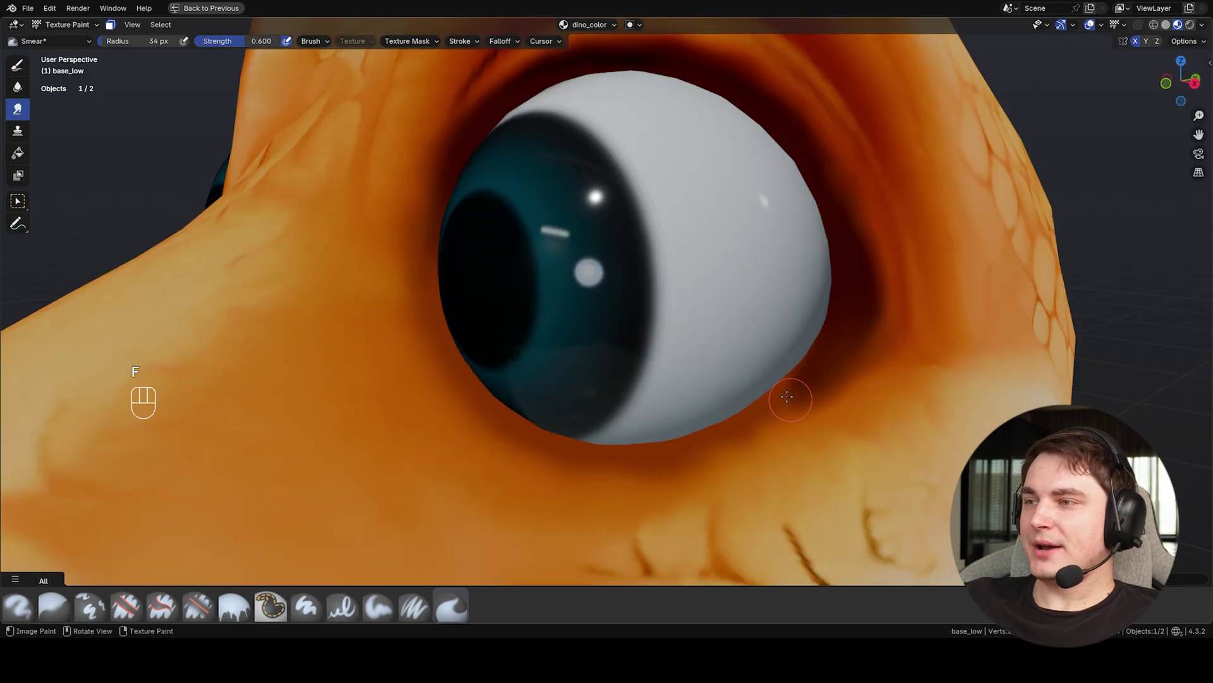
key(f)
click(814, 384)
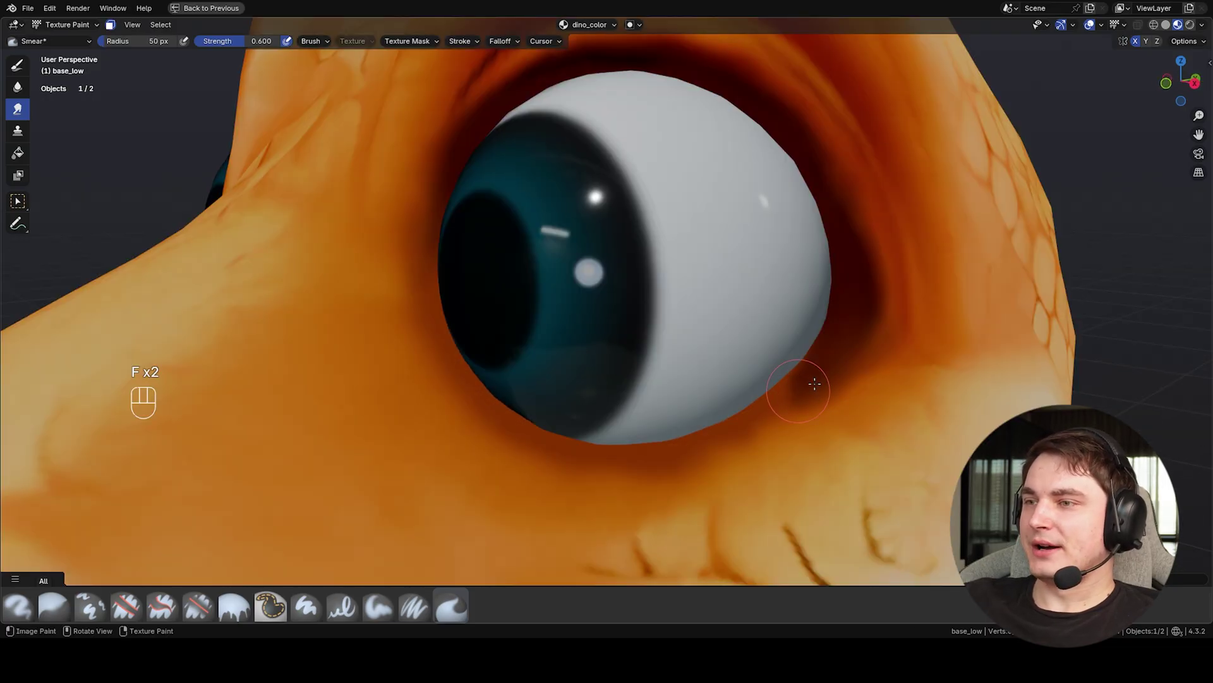
Examine the painted texture around the eye and mouth, then across the whole body, hind leg and tail
scroll(878, 331, down, 3)
mouse_move(878, 332)
middle_down()
mouse_move(949, 327)
mouse_move(867, 335)
middle_up()
scroll(896, 324, down, 5)
middle_drag(817, 451, 746, 378)
scroll(799, 420, up, 5)
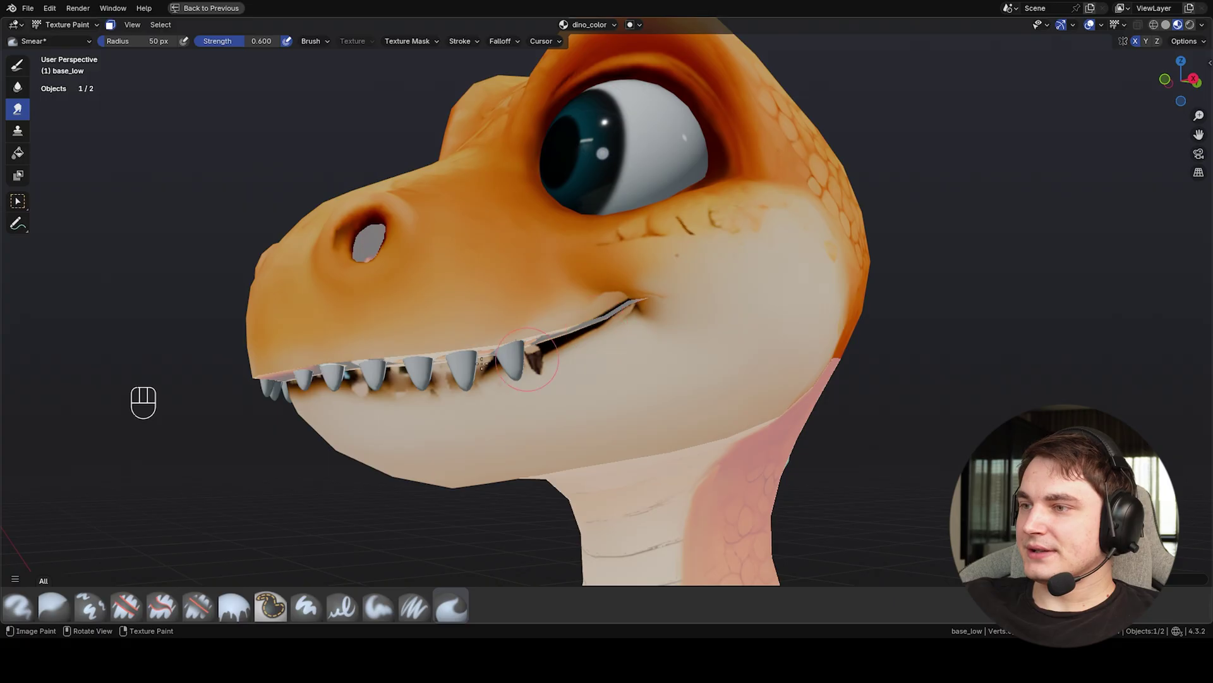
middle_drag(613, 345, 584, 313)
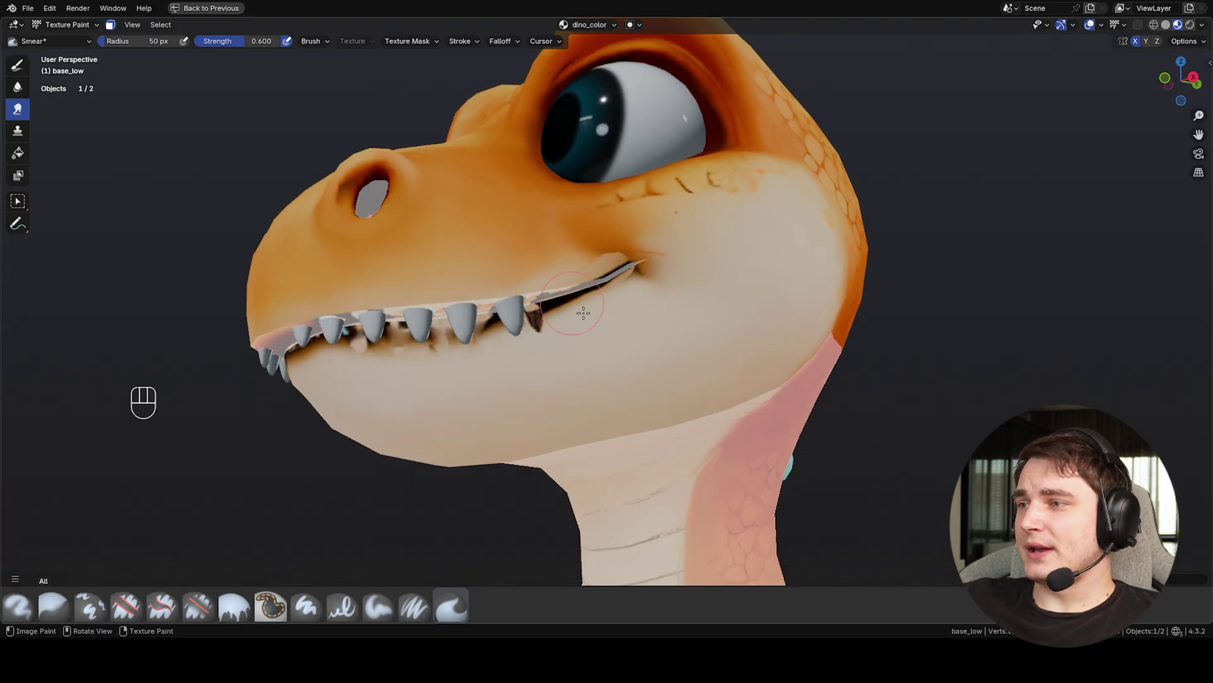
middle_drag(617, 447, 612, 327)
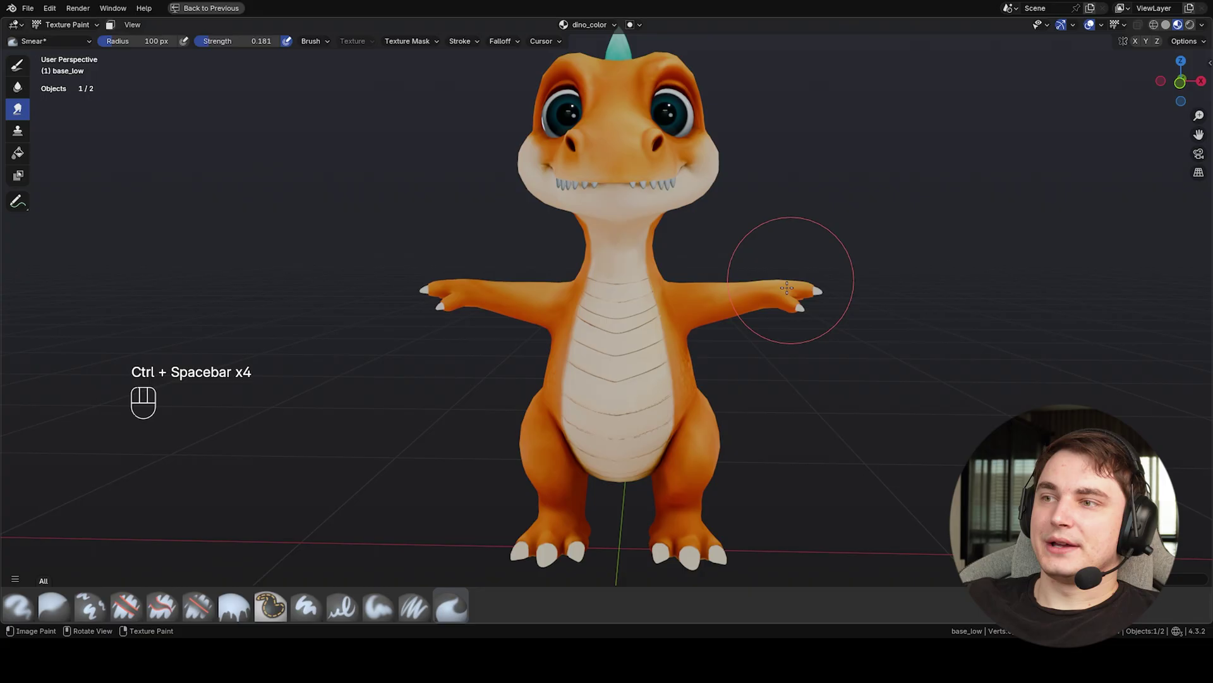
middle_drag(786, 288, 702, 290)
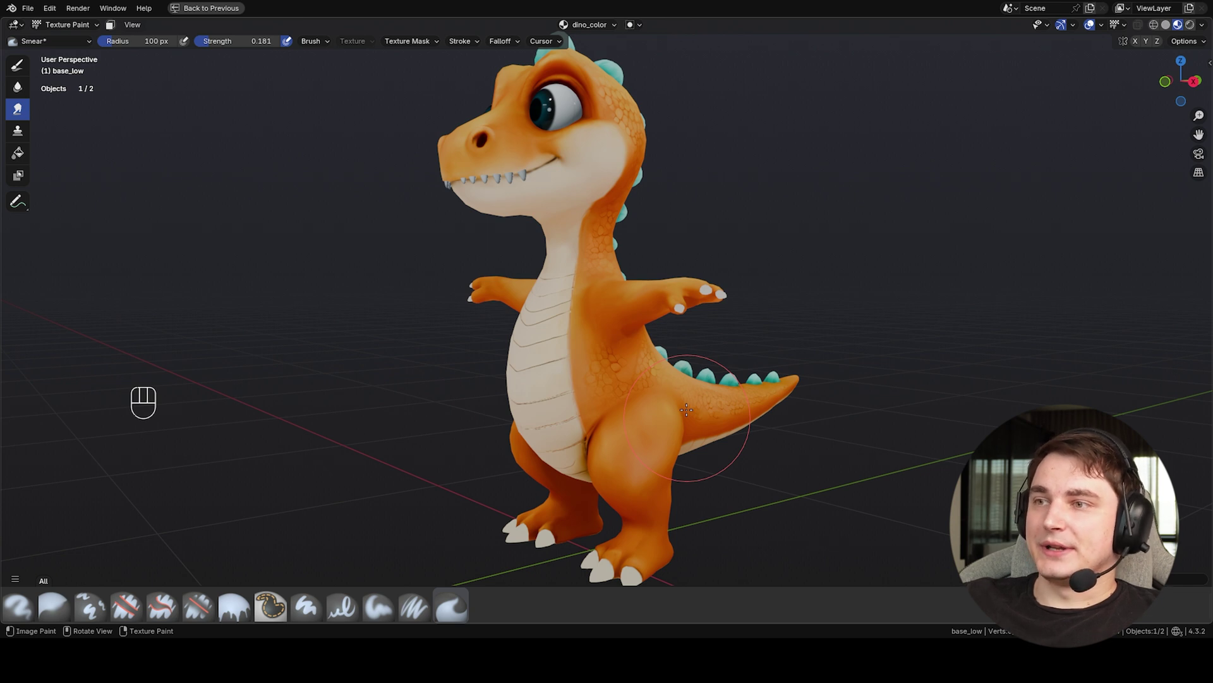
middle_drag(686, 410, 655, 324)
scroll(617, 321, up, 3)
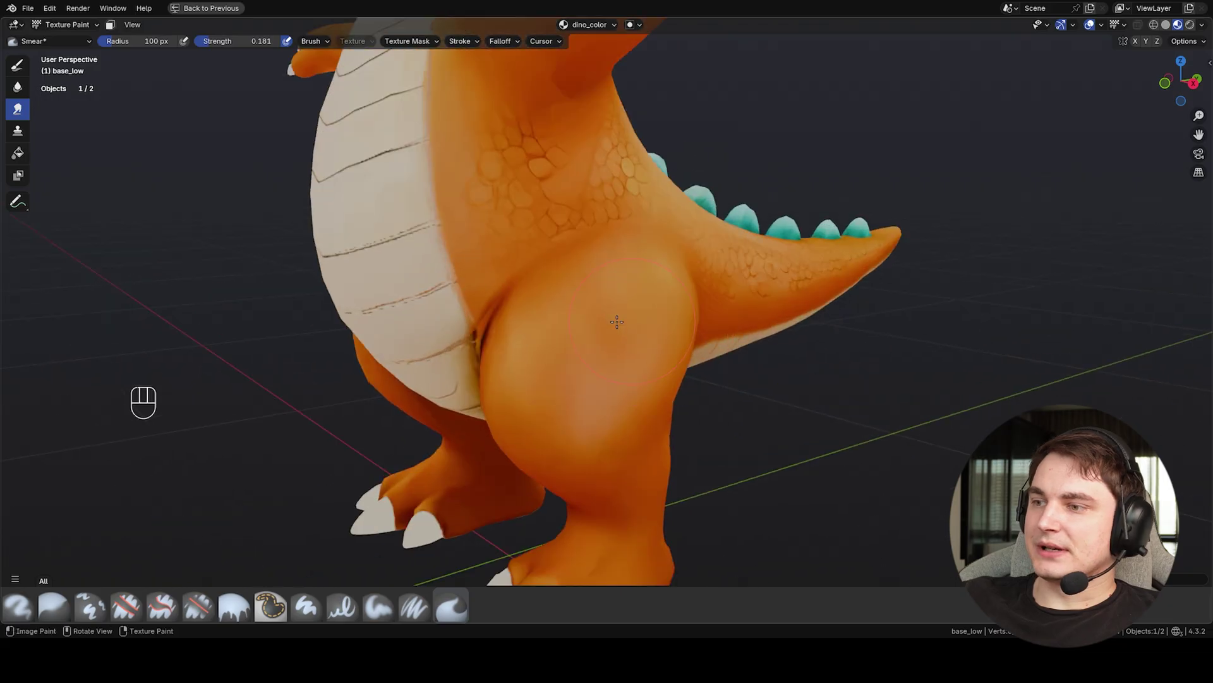
middle_drag(536, 429, 555, 429)
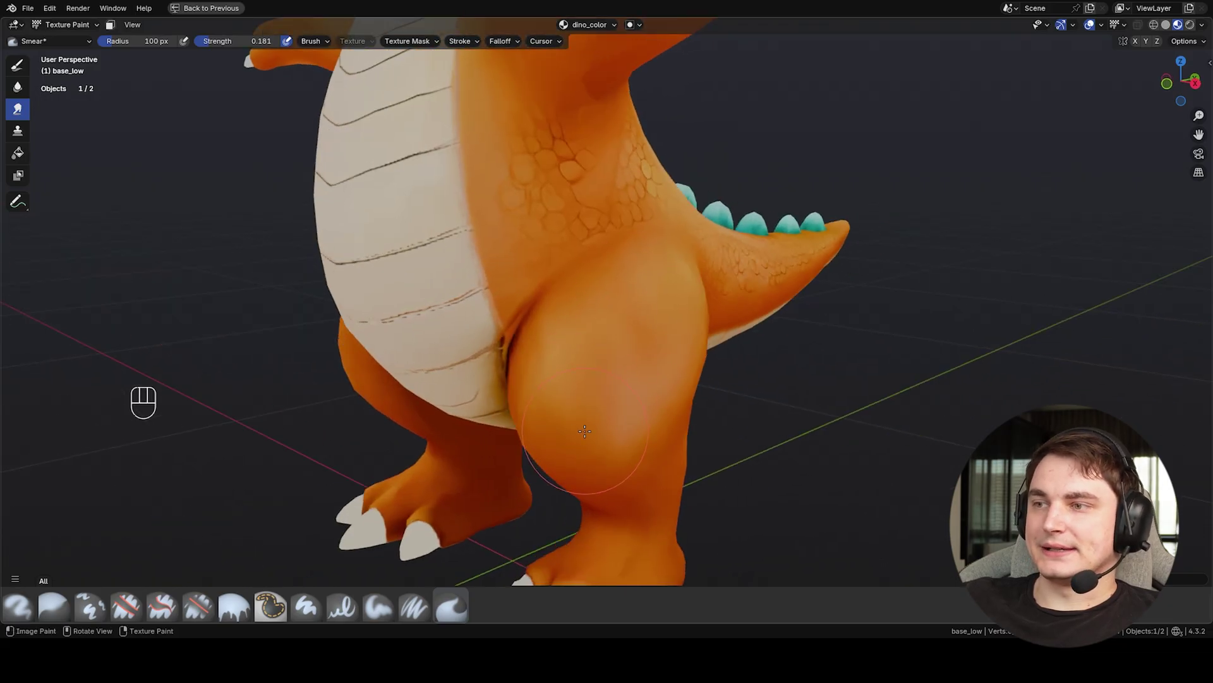
scroll(630, 355, down, 3)
Connect the Principled BSDF to the Material Output's Surface and check the dinosaur with shading and normal map
key(ctrl+space)
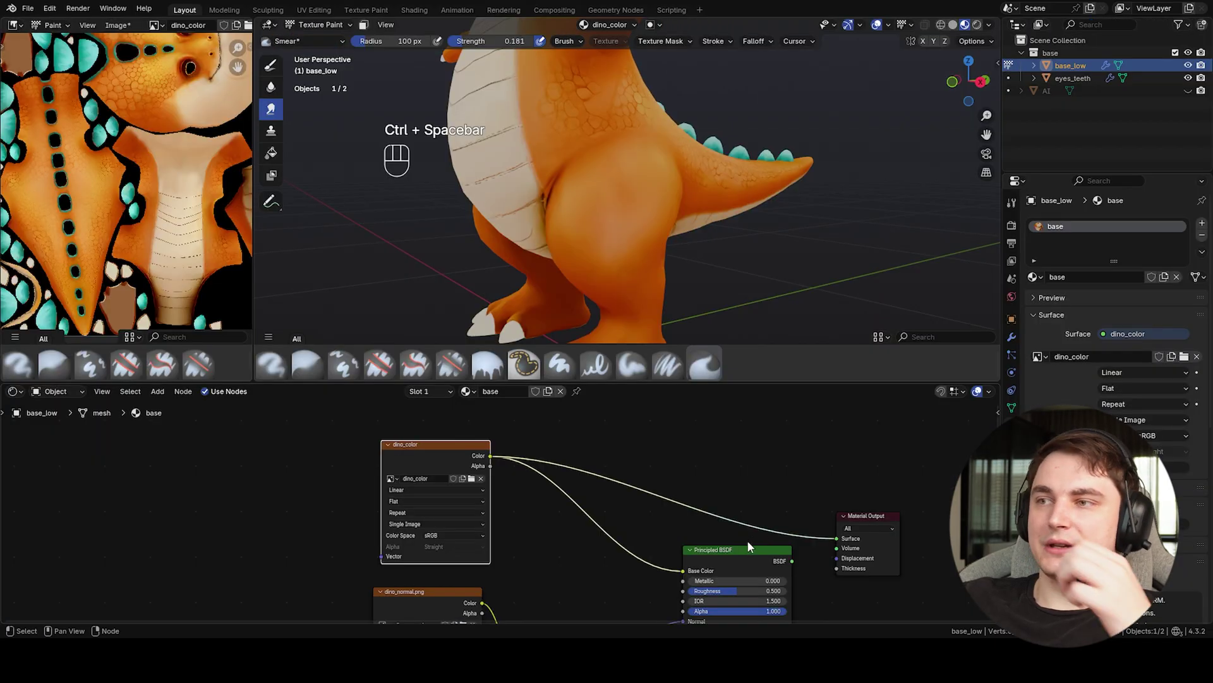
key(ctrl)
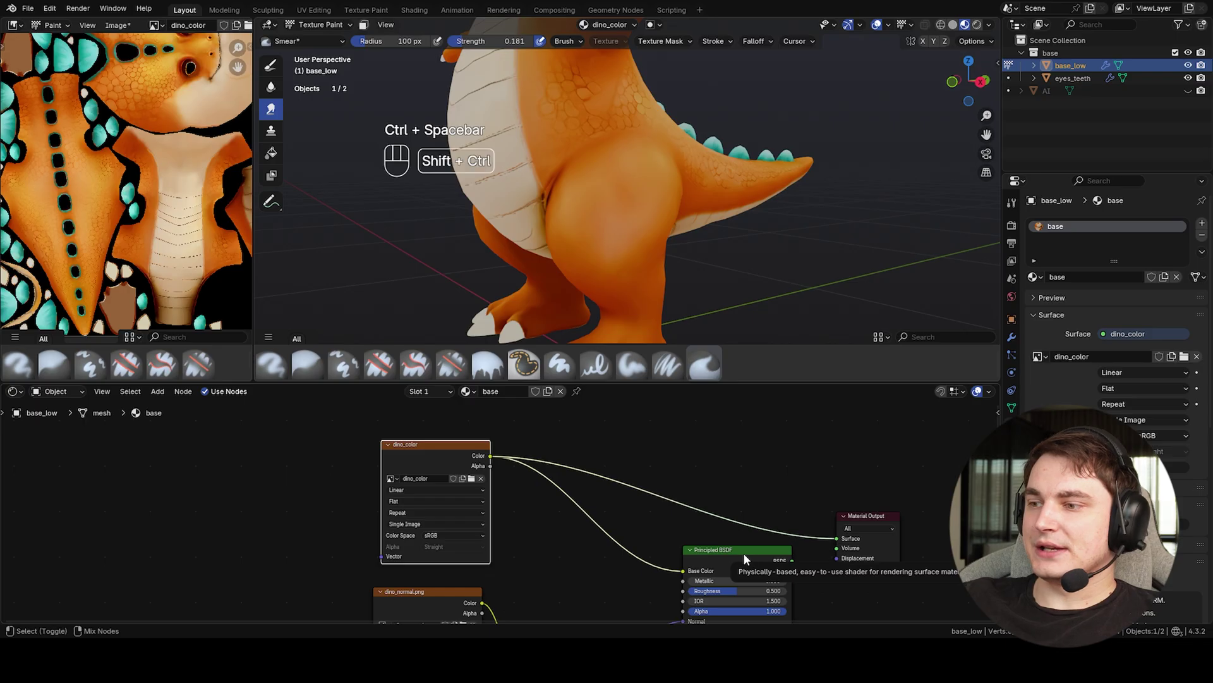
key(ctrl+space)
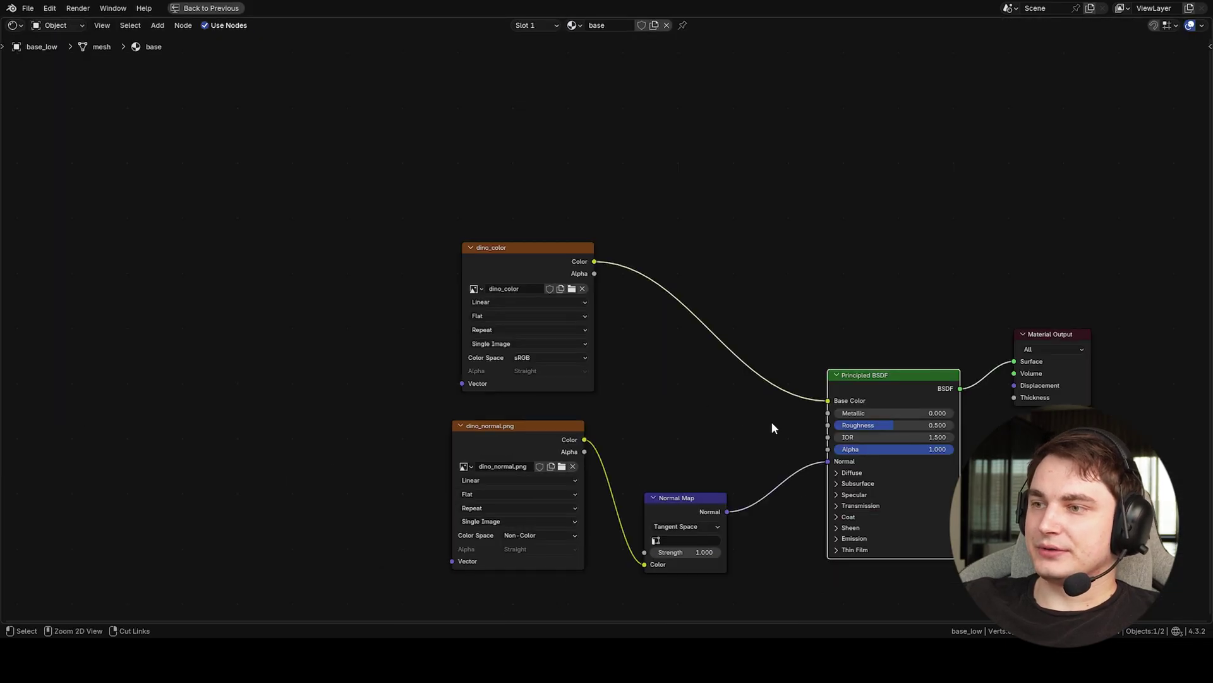
key(ctrl+space)
key(ctrl+space)
mouse_move(777, 376)
middle_down()
mouse_move(875, 375)
mouse_move(796, 373)
middle_up()
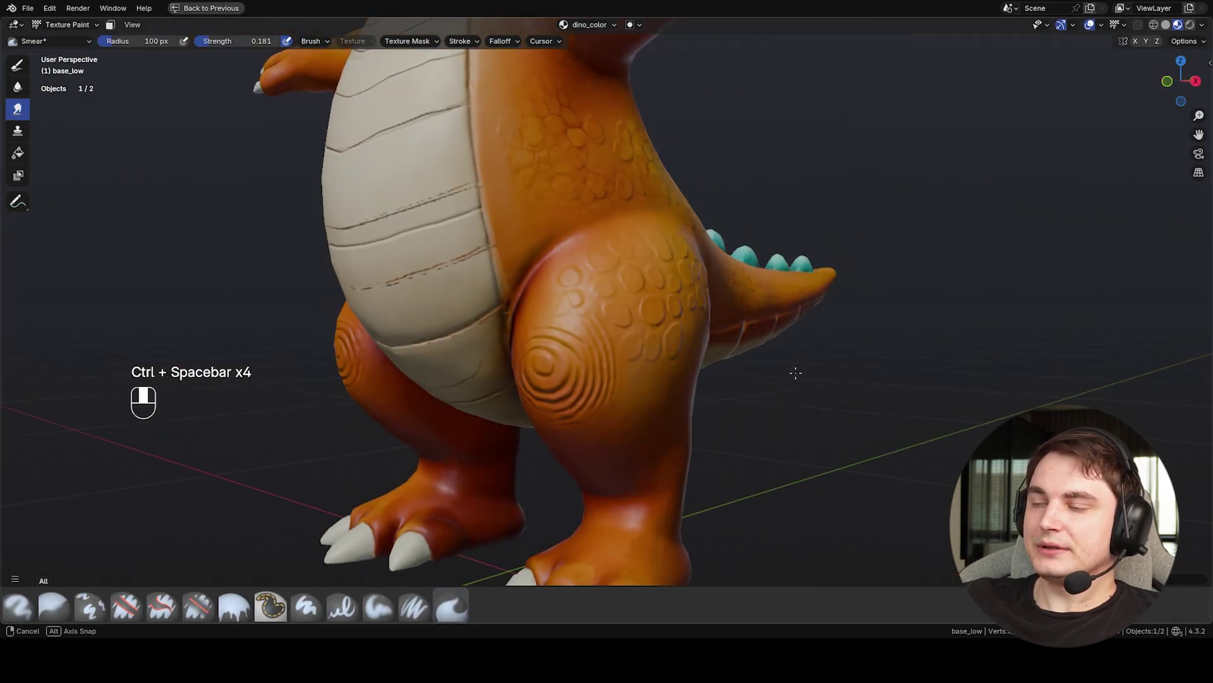
Check the shaded legs and belly, then connect the dino_color texture's Color directly to the Material Output's Surface
middle_drag(618, 383, 569, 373)
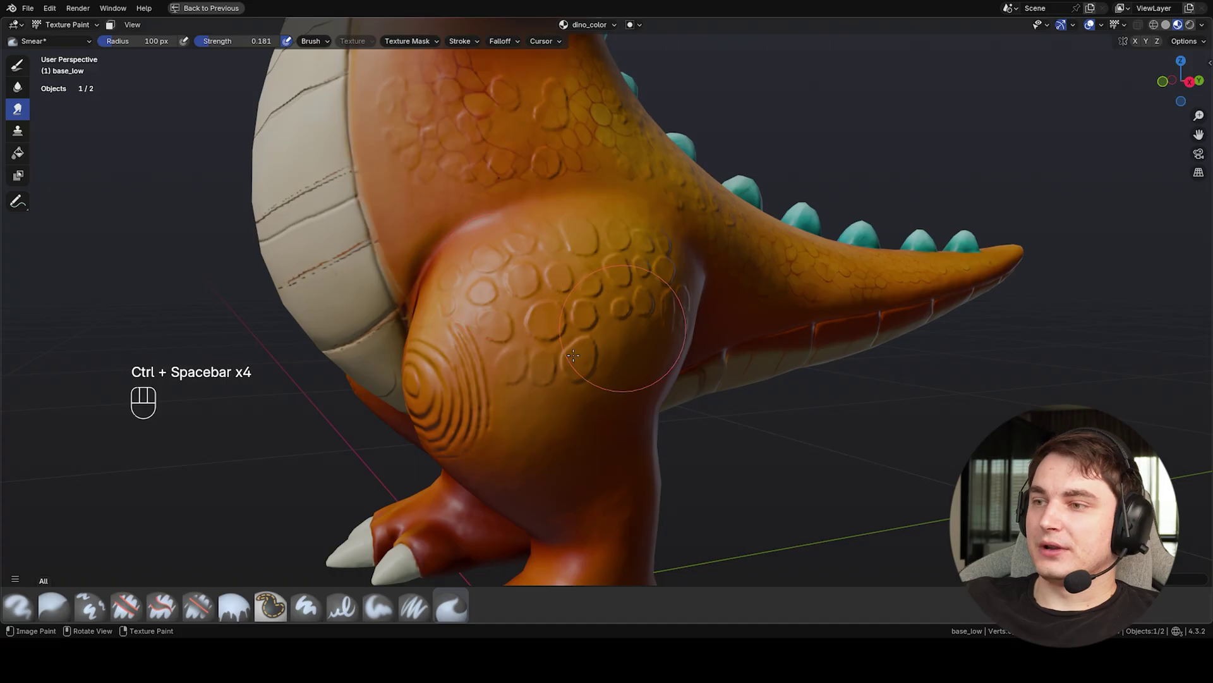
middle_drag(632, 267, 640, 424)
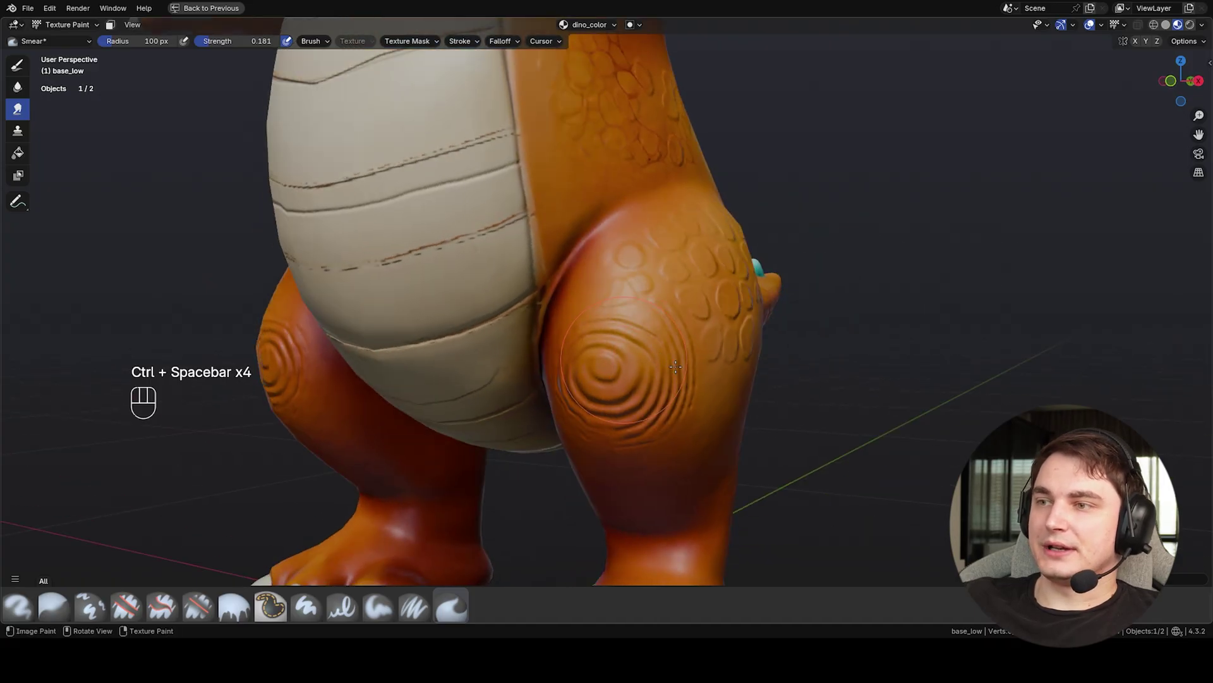
mouse_move(667, 365)
middle_down()
mouse_move(594, 385)
mouse_move(527, 335)
middle_up()
shift+middle_drag(567, 281, 624, 352)
scroll(628, 323, down, 3)
key(ctrl+space)
ctrl+shift+click(456, 445)
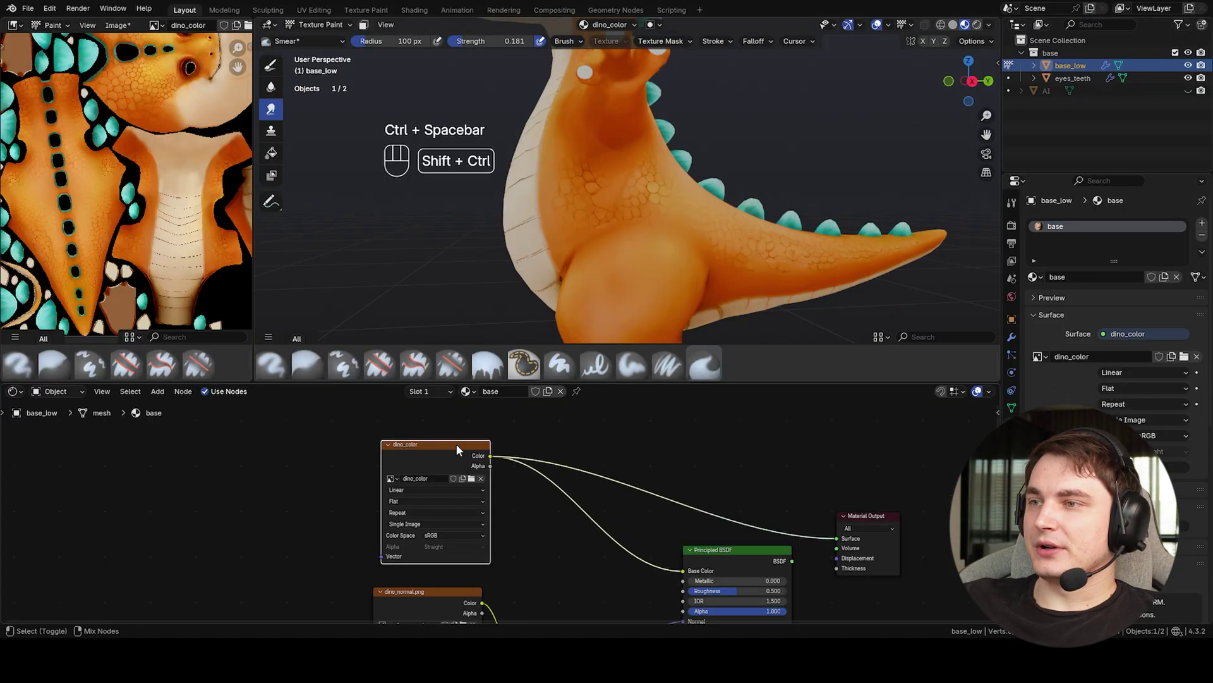
Set up the Paint Soft brush with a light cream colour for painting the neck and belly
key(ctrl+space)
middle_drag(519, 276, 603, 196)
scroll(651, 262, down, 2)
middle_drag(627, 437, 836, 340)
middle_drag(602, 402, 687, 402)
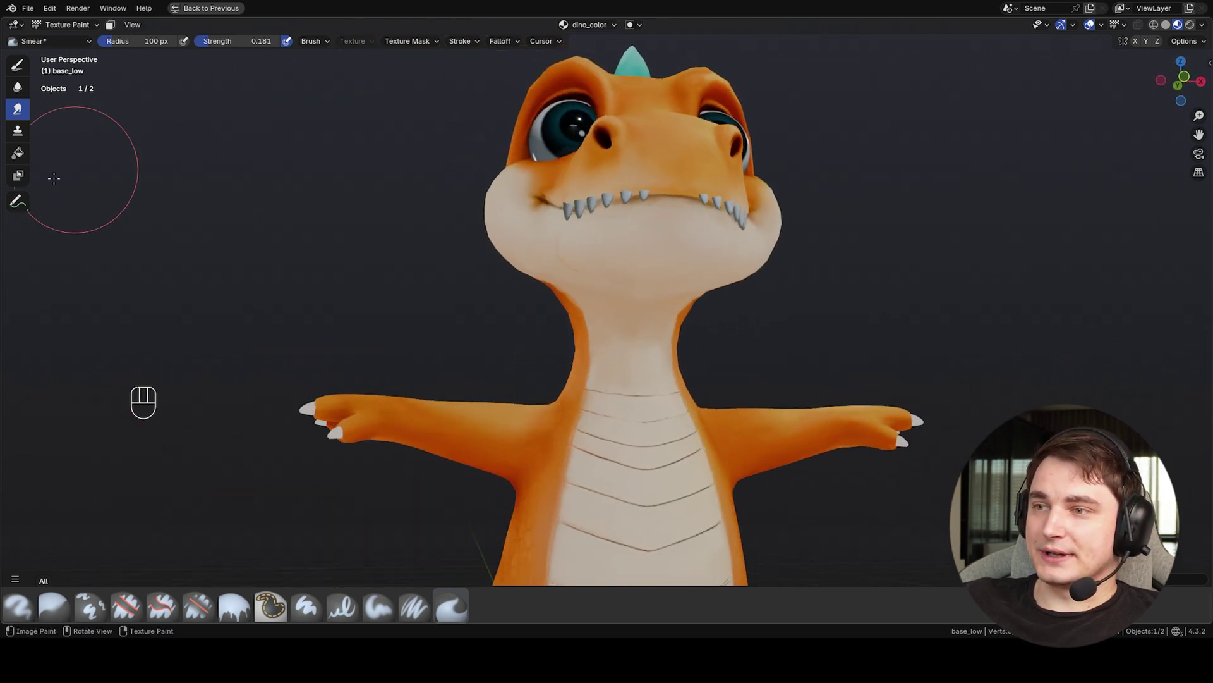
click(16, 66)
click(51, 41)
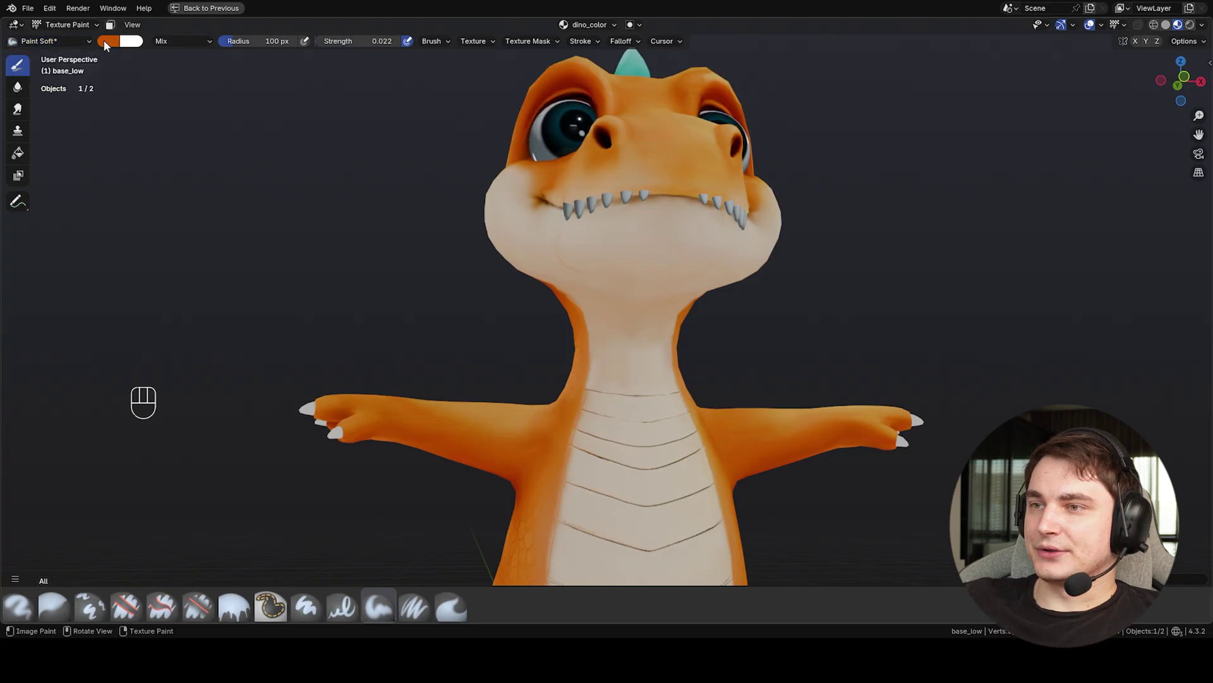
click(104, 40)
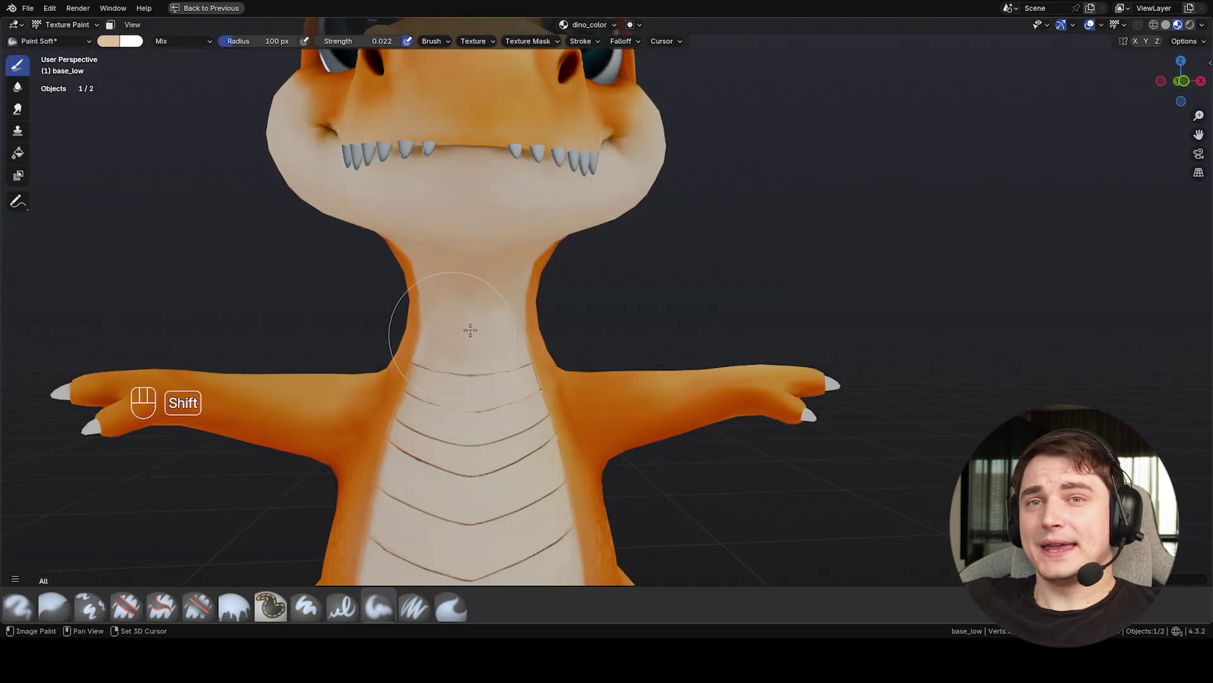
shift+middle_drag(470, 329, 501, 341)
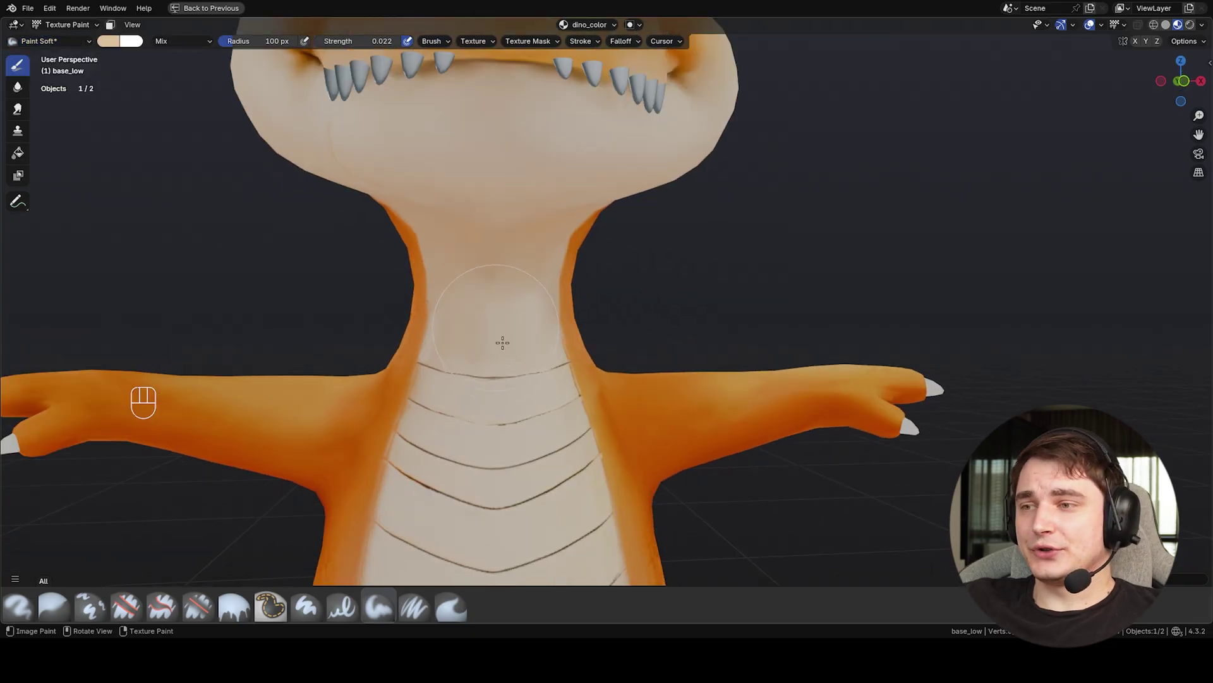
Paint over the dark belly crease lines in cream at strength 1.000, using radii of 83 px, 147 px and 95 px
key(ctrl+space)
key(ctrl+space)
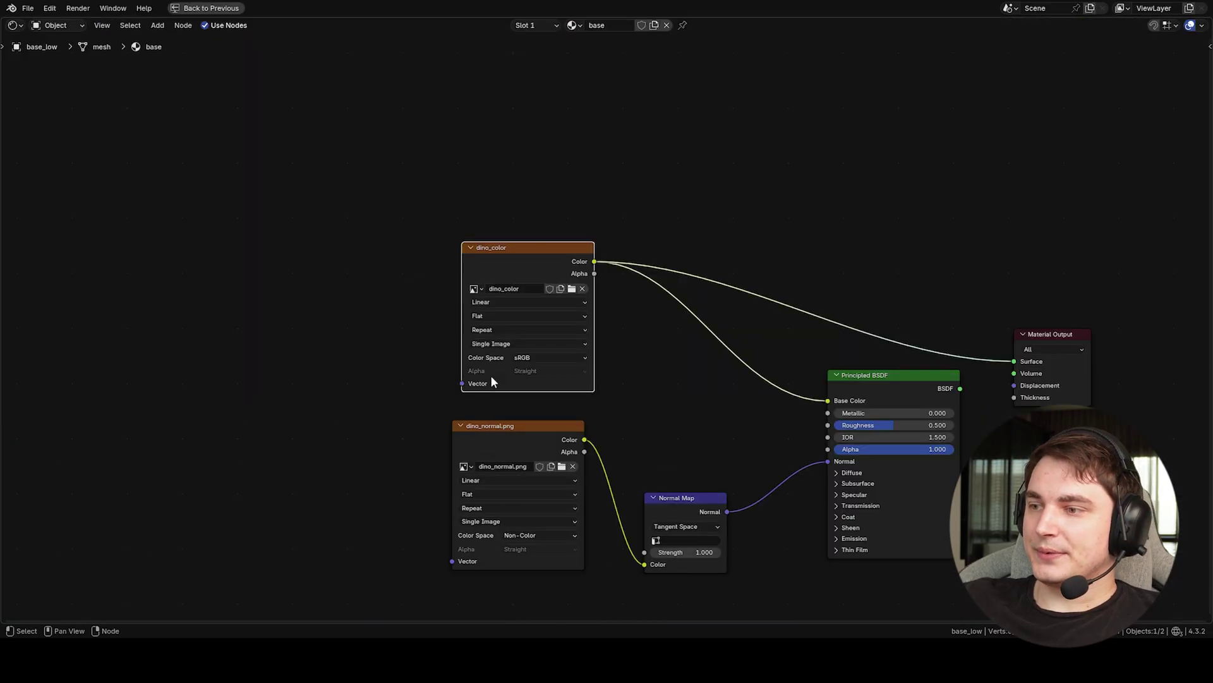
key(ctrl+space)
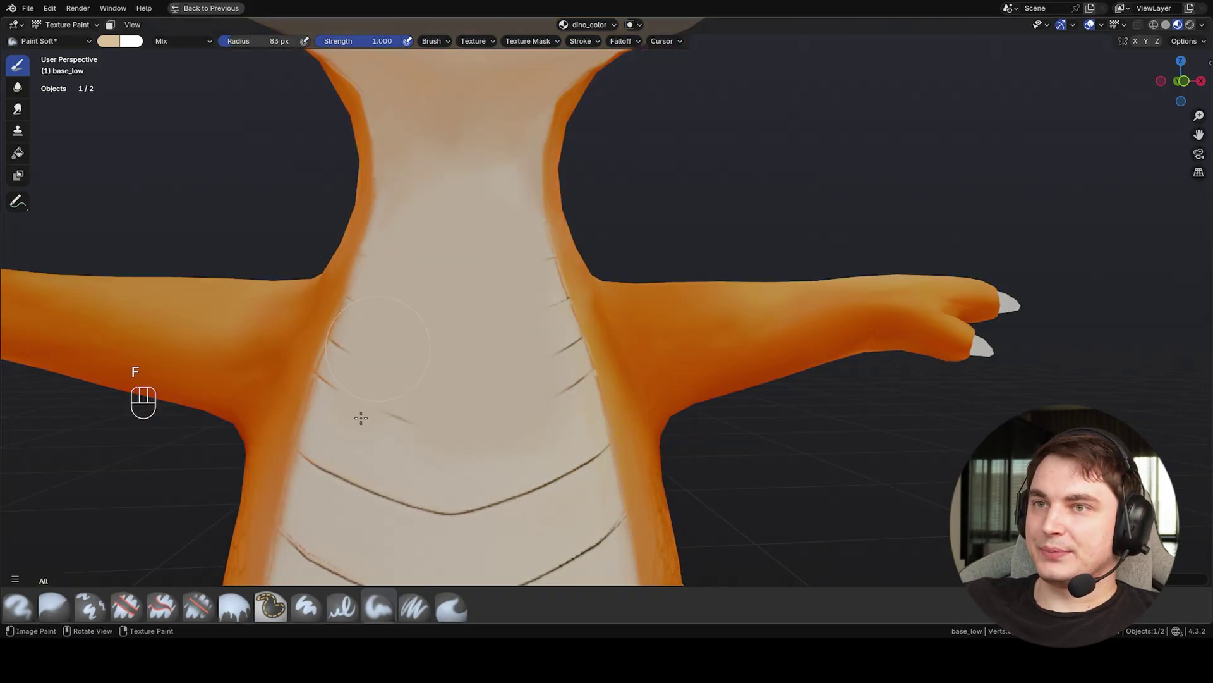
scroll(361, 418, down, 4)
middle_drag(360, 418, 398, 392)
middle_drag(531, 396, 591, 393)
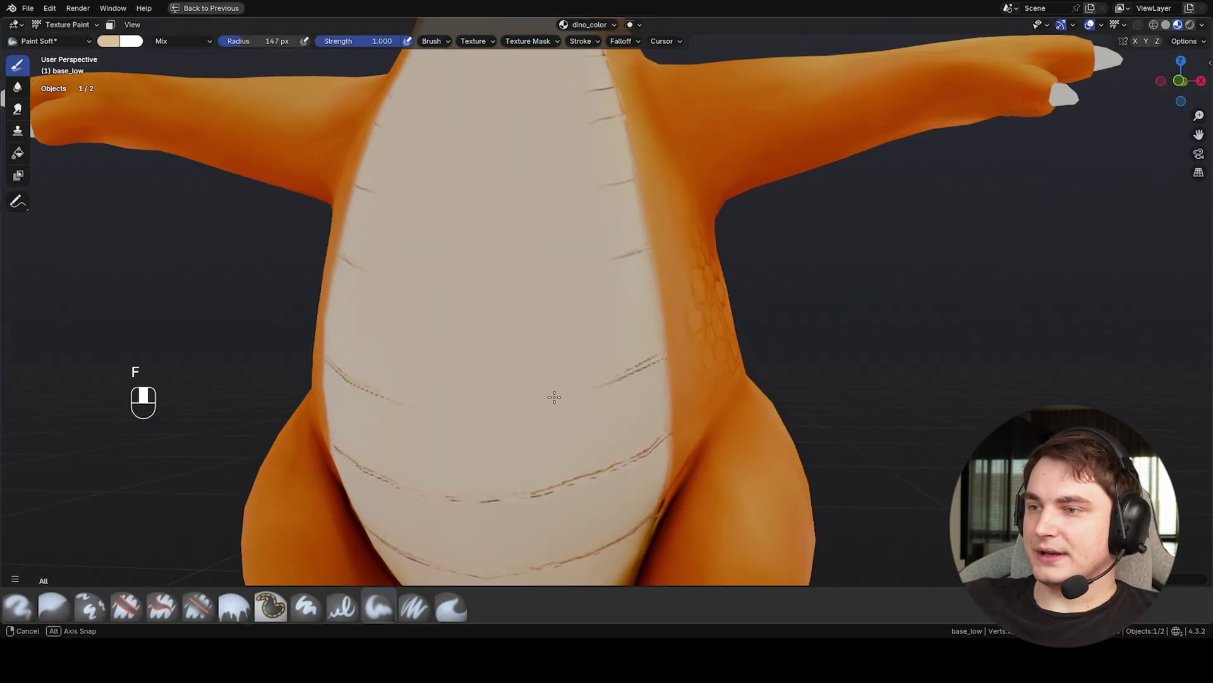
key(f)
click(599, 394)
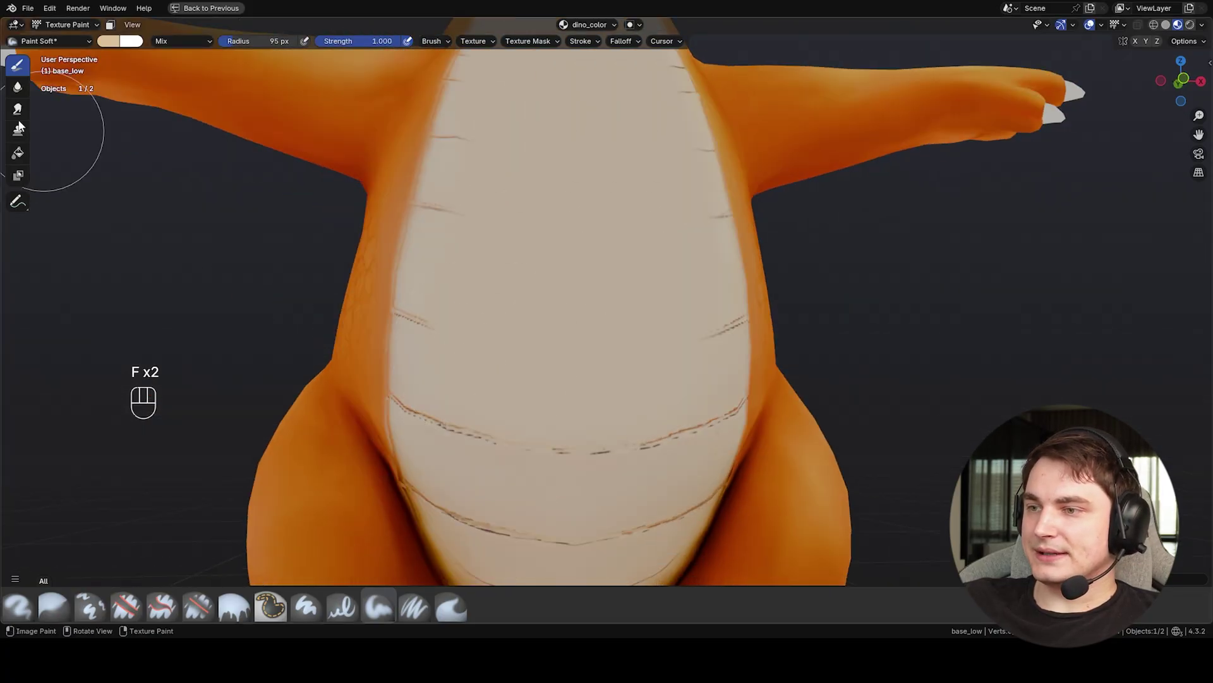
scroll(663, 438, down, 3)
shift+middle_drag(664, 439, 531, 398)
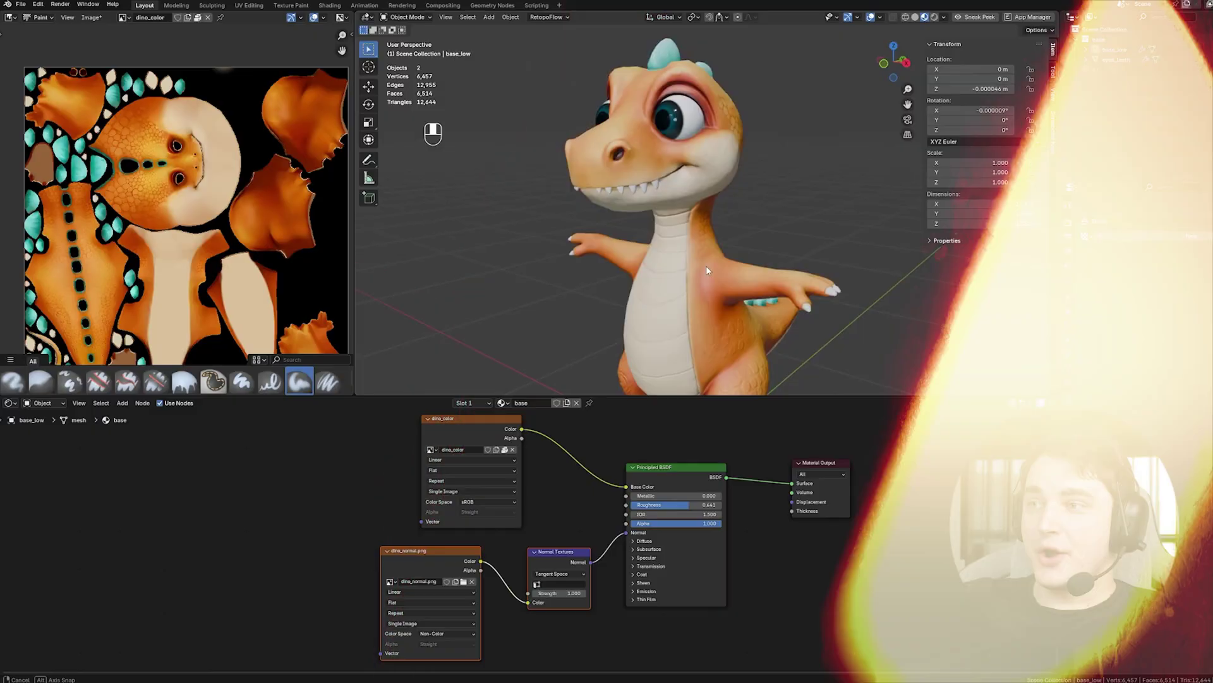
Examine the cleaned belly, arms and head with the Principled BSDF shading and normal map
shift+middle_drag(682, 280, 702, 216)
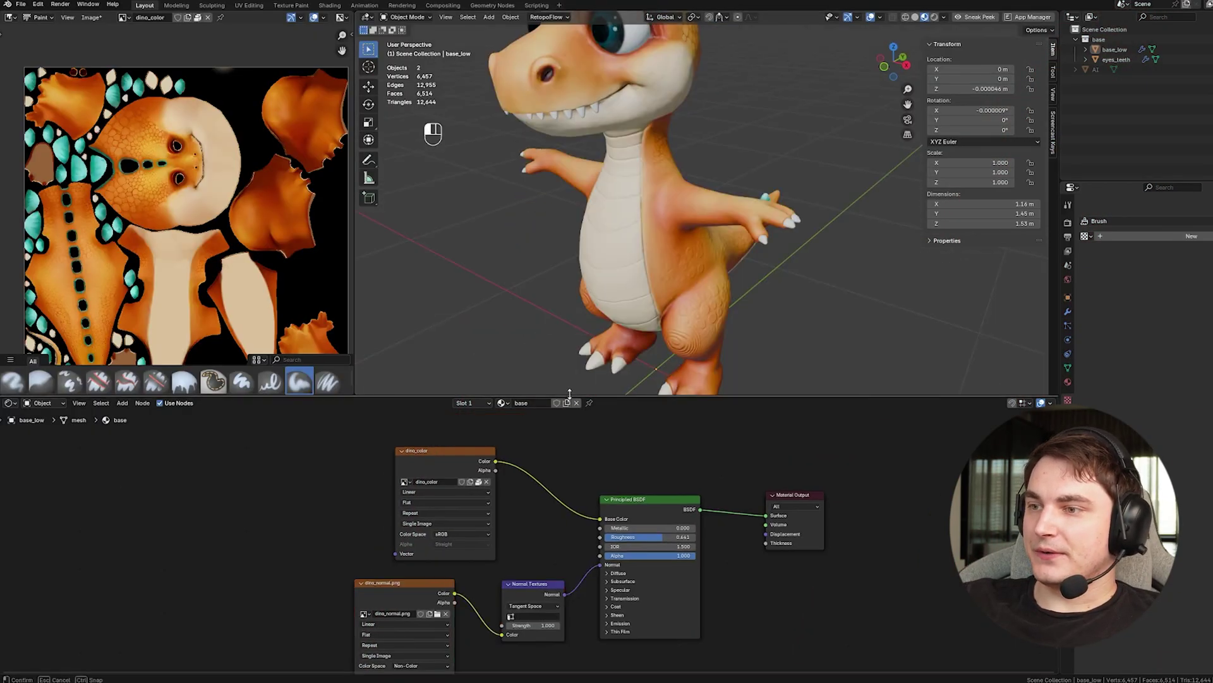
drag(607, 398, 607, 484)
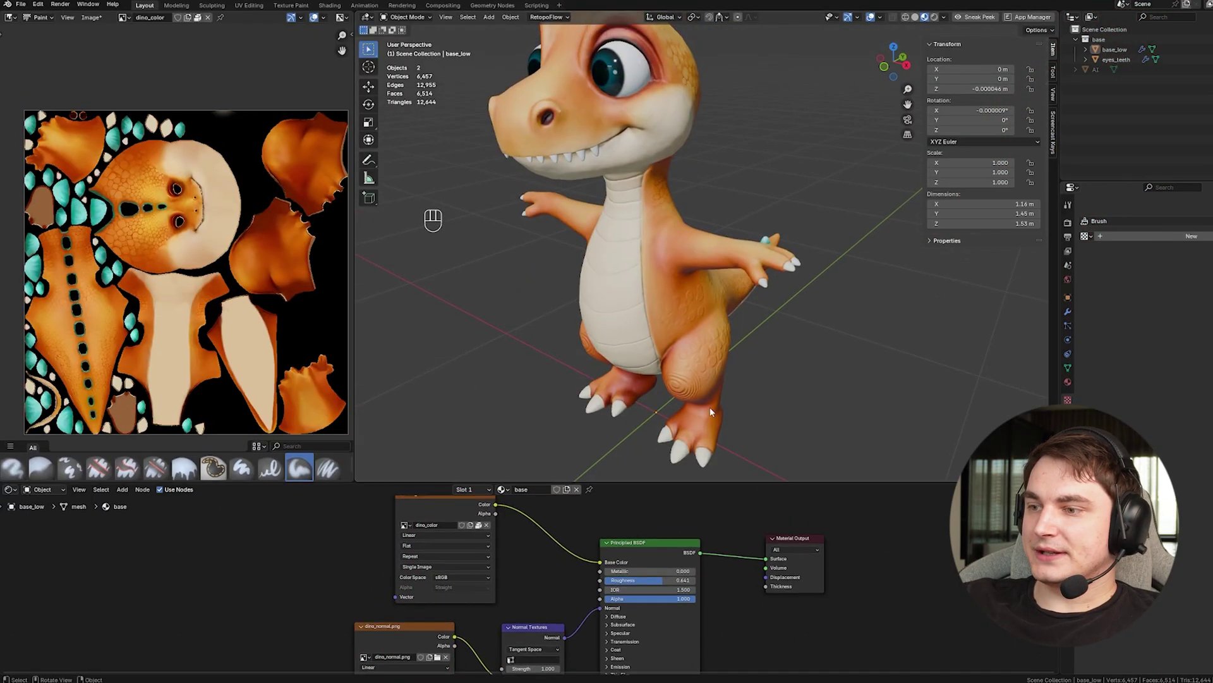
click(649, 555)
middle_drag(690, 275, 632, 316)
scroll(643, 342, up, 4)
mouse_move(632, 316)
shift+middle_down()
mouse_move(681, 351)
mouse_move(628, 306)
mouse_move(669, 304)
mouse_move(616, 323)
shift+middle_up()
middle_drag(727, 322, 669, 319)
shift+middle_drag(668, 319, 661, 288)
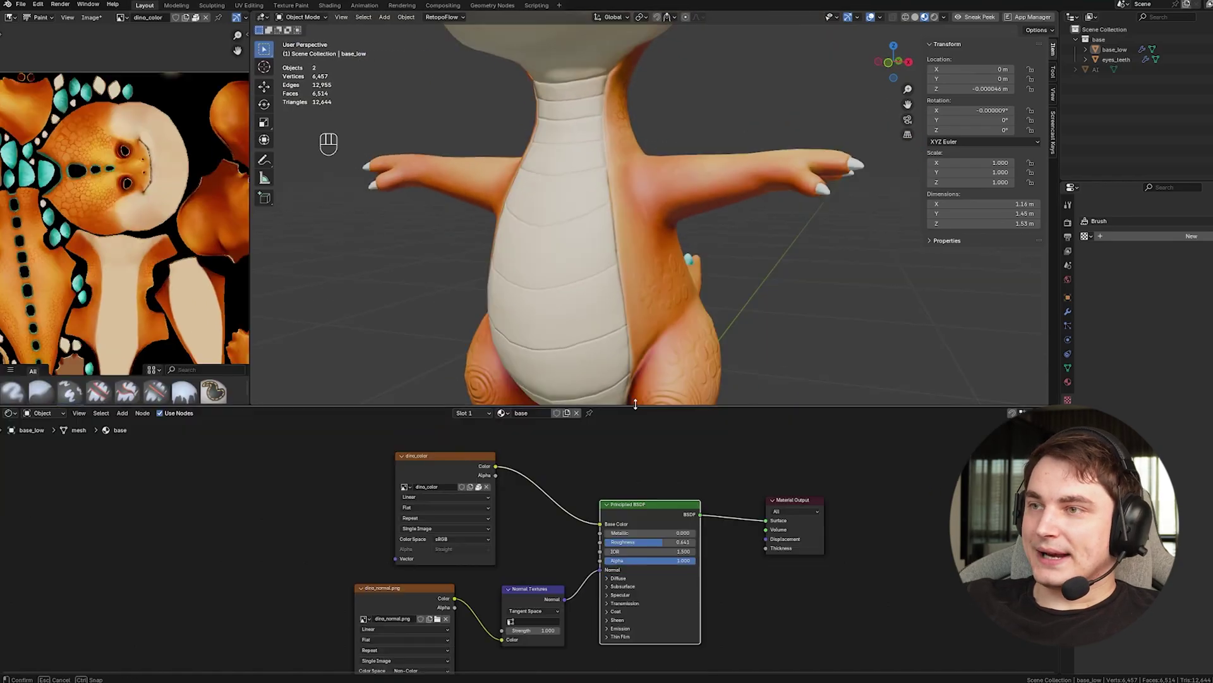
scroll(619, 265, down, 3)
middle_drag(616, 271, 572, 278)
shift+middle_drag(572, 278, 629, 297)
middle_drag(629, 297, 645, 311)
Try several Roughness values on the Principled BSDF, set it to 0.700, and check the shine from several sides
drag(658, 549, 614, 549)
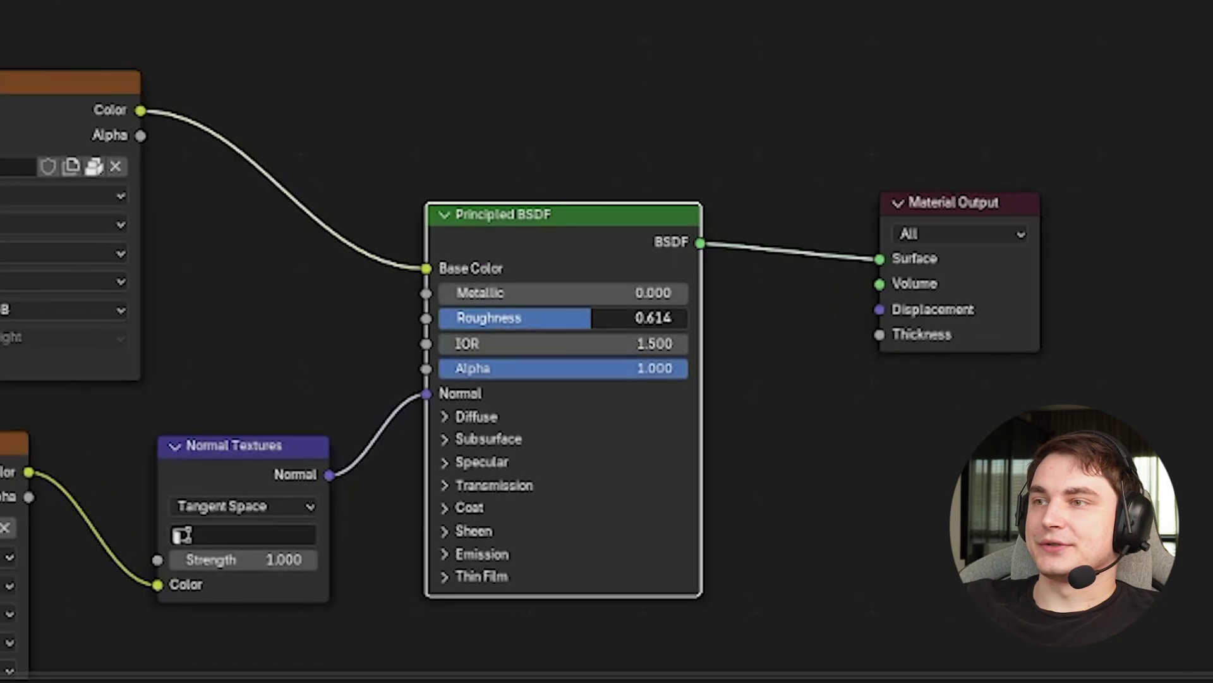
drag(478, 318, 564, 318)
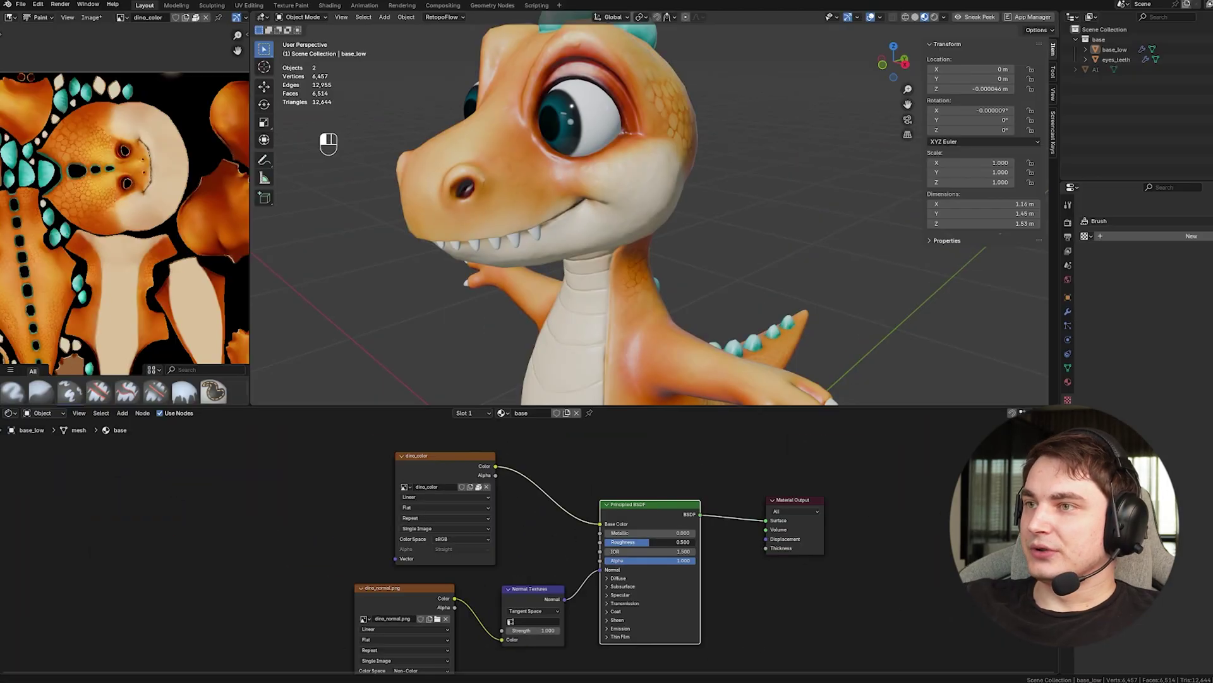
drag(663, 541, 668, 542)
middle_drag(650, 301, 688, 248)
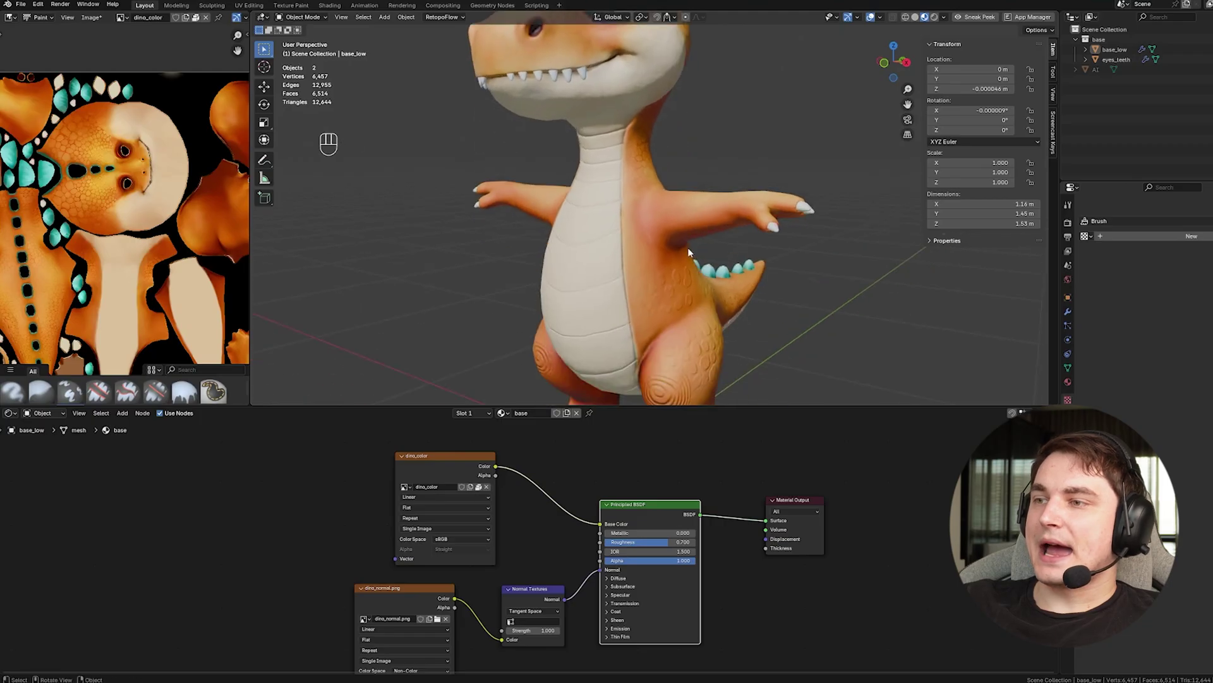
middle_drag(581, 219, 530, 189)
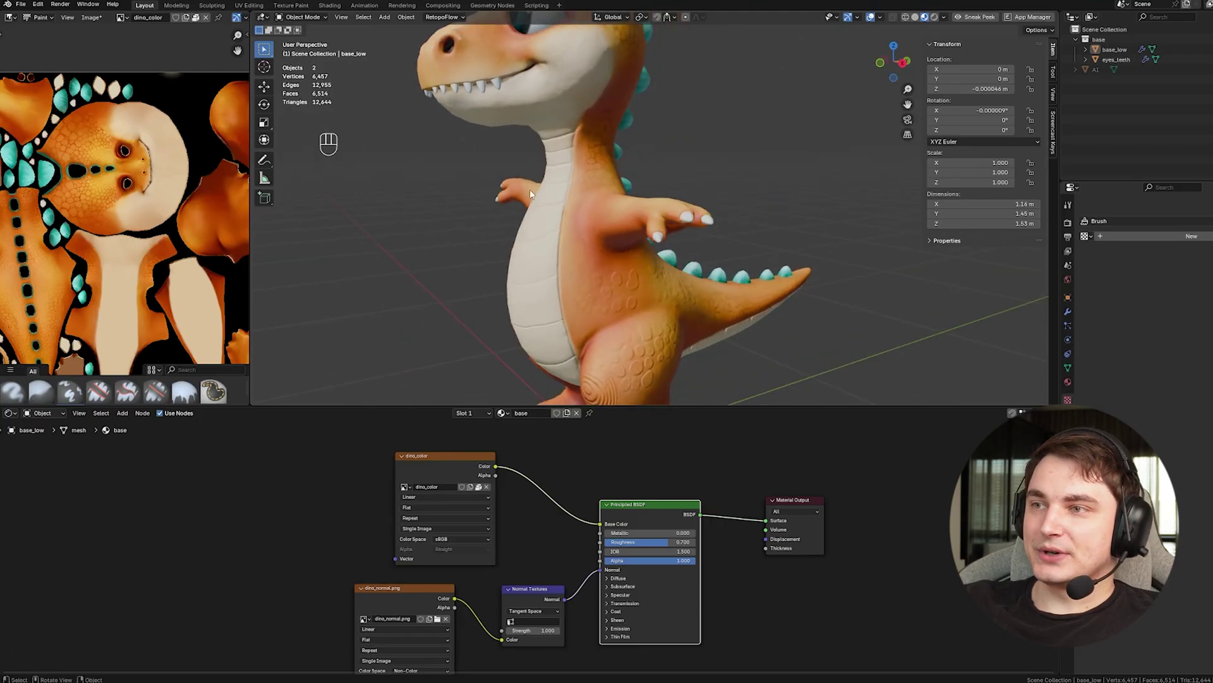
middle_drag(594, 138, 622, 282)
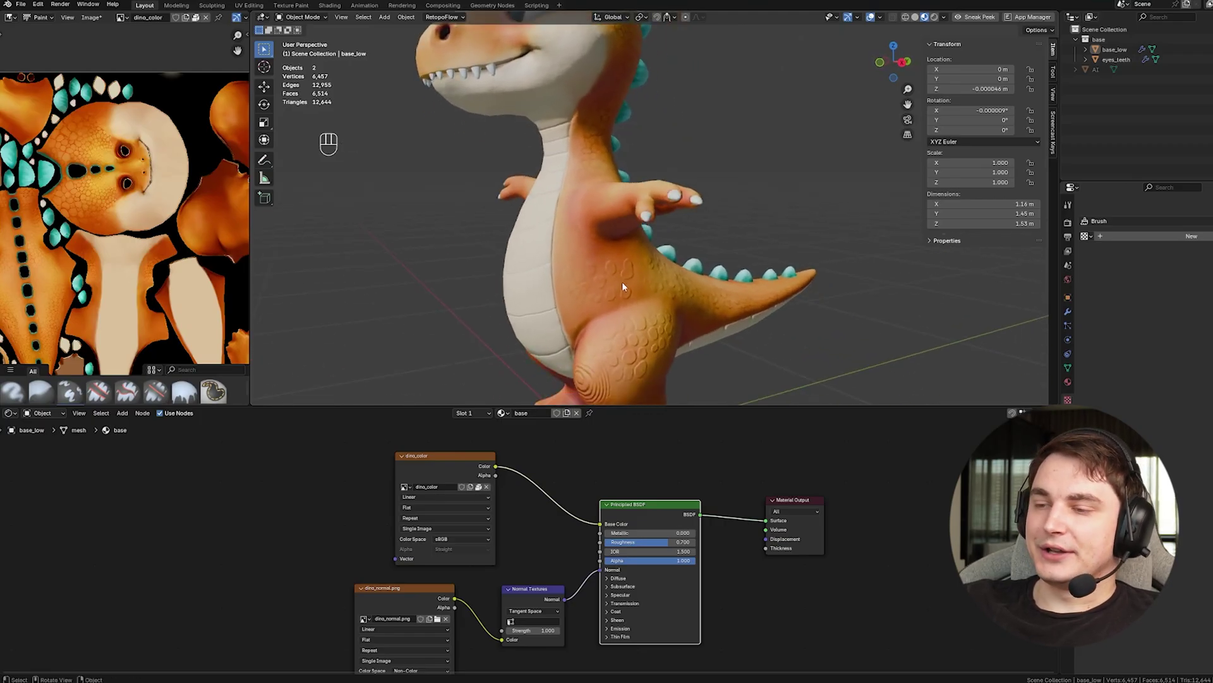
Enlarge the node editor and spread the dino_color and normal map nodes apart to make room between them
drag(442, 405, 441, 339)
drag(407, 566, 393, 610)
drag(512, 571, 520, 620)
drag(446, 425, 343, 390)
click(469, 485)
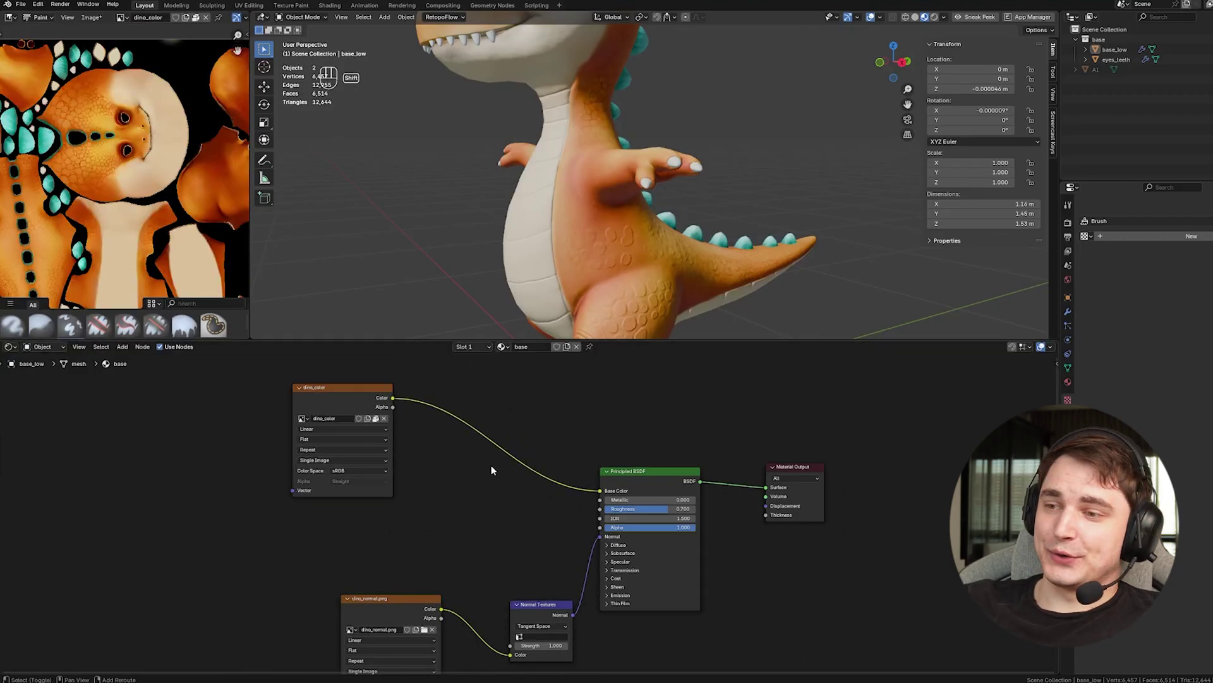
Add an Image Texture node between the dino_color and dino_normal.png nodes
key(shift+a)
mouse_move(474, 483)
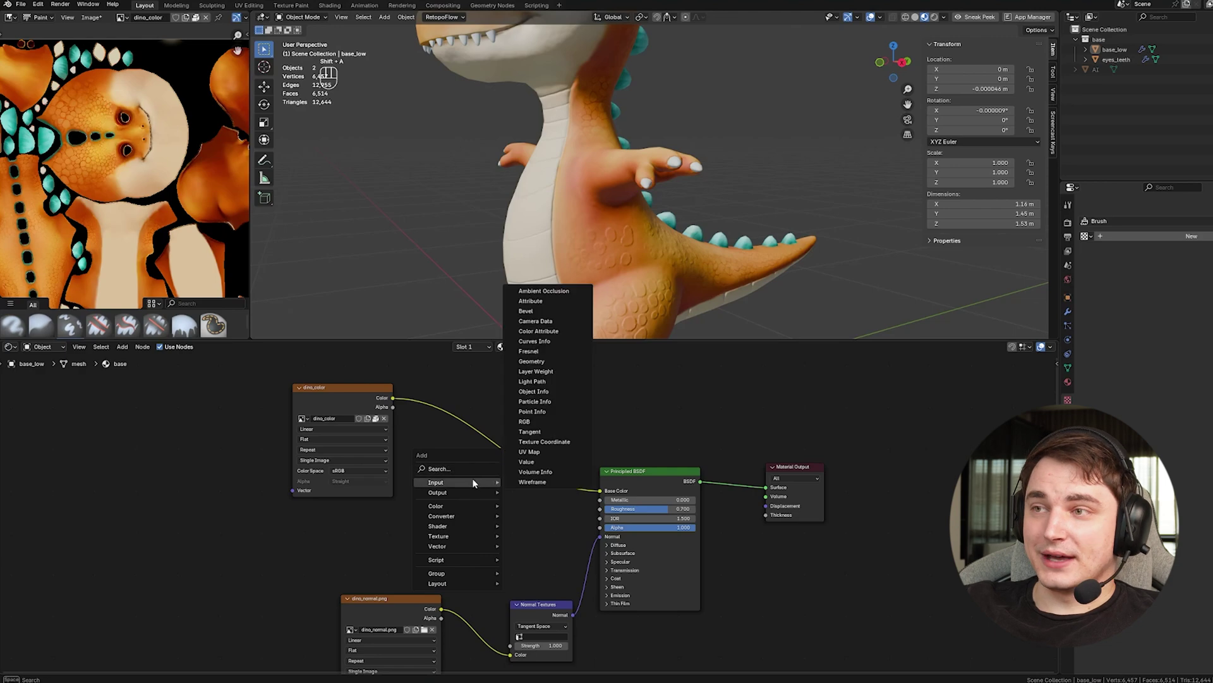
key(Escape)
key(shift+a)
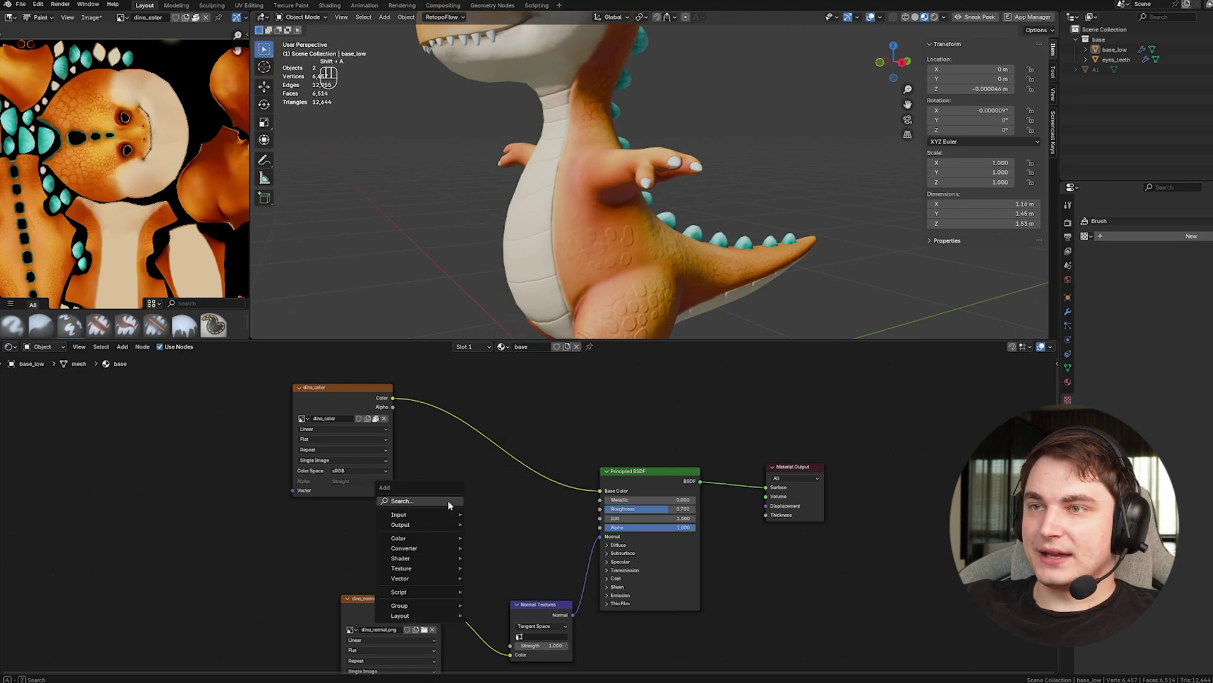
mouse_move(457, 568)
click(490, 603)
click(415, 486)
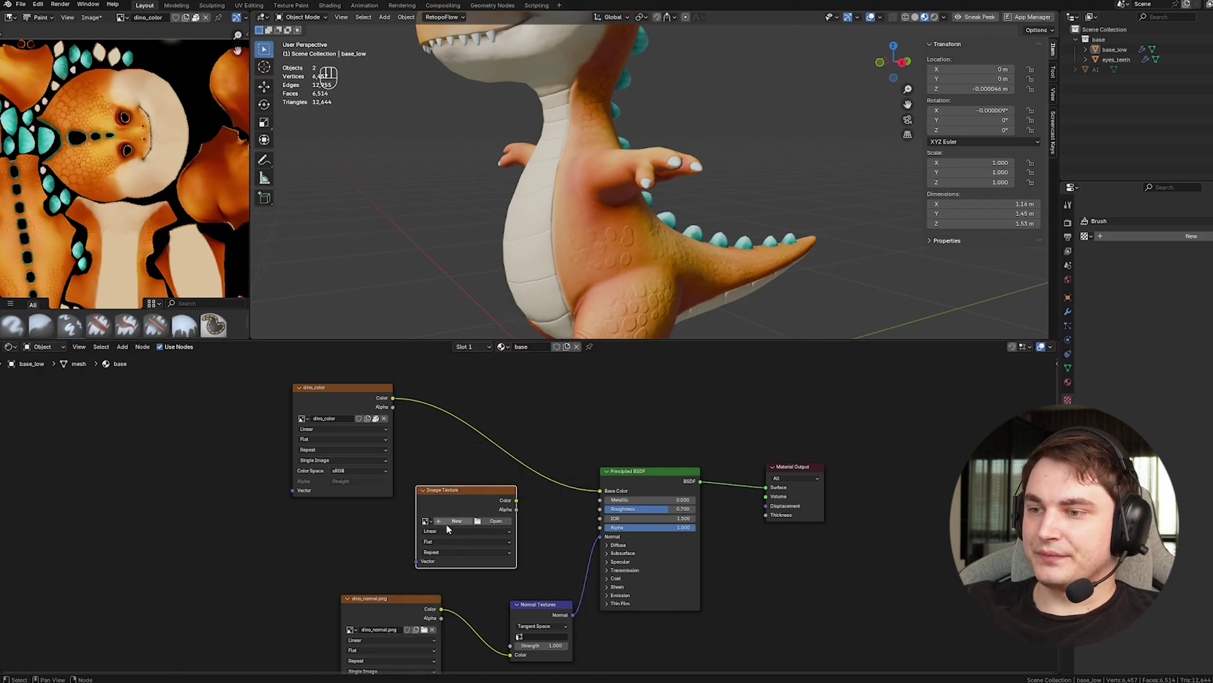
Create a blank black 1024 x 1024 px image named roughness, without alpha, in the added Image Texture node
click(447, 523)
click(485, 525)
text(roughness)
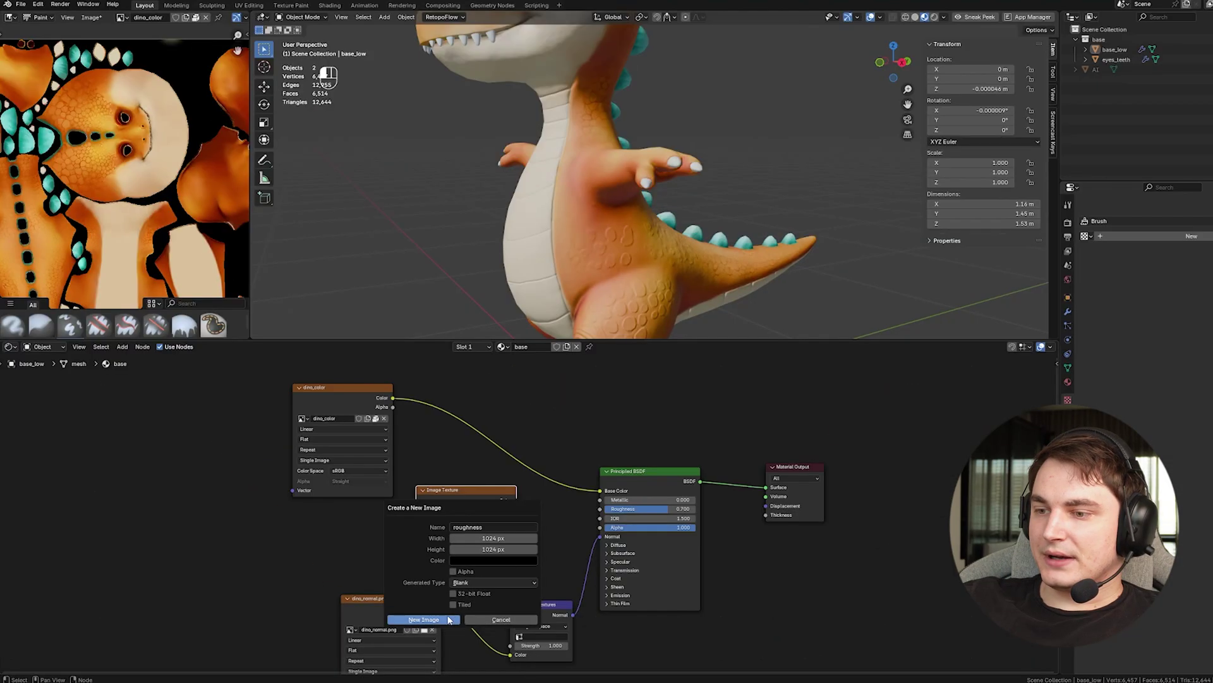
key(Return)
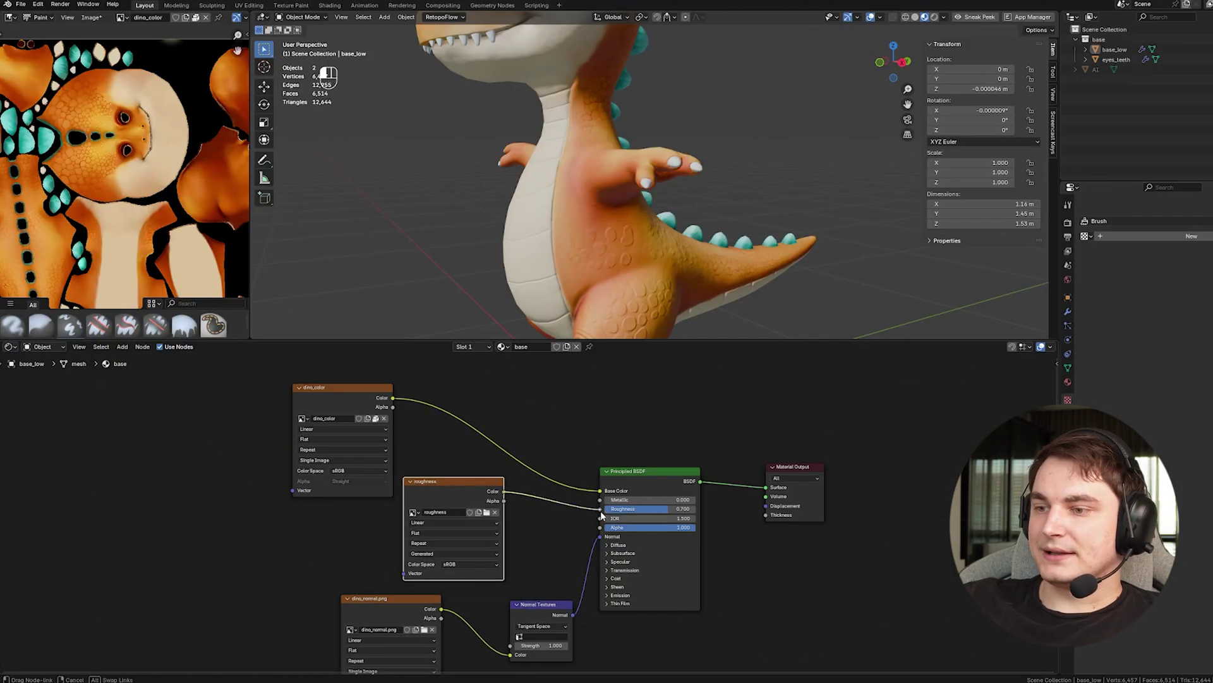
Connect the roughness texture's Color to the Principled BSDF's Roughness and set its color space to Non-Color
drag(600, 511, 599, 508)
click(466, 564)
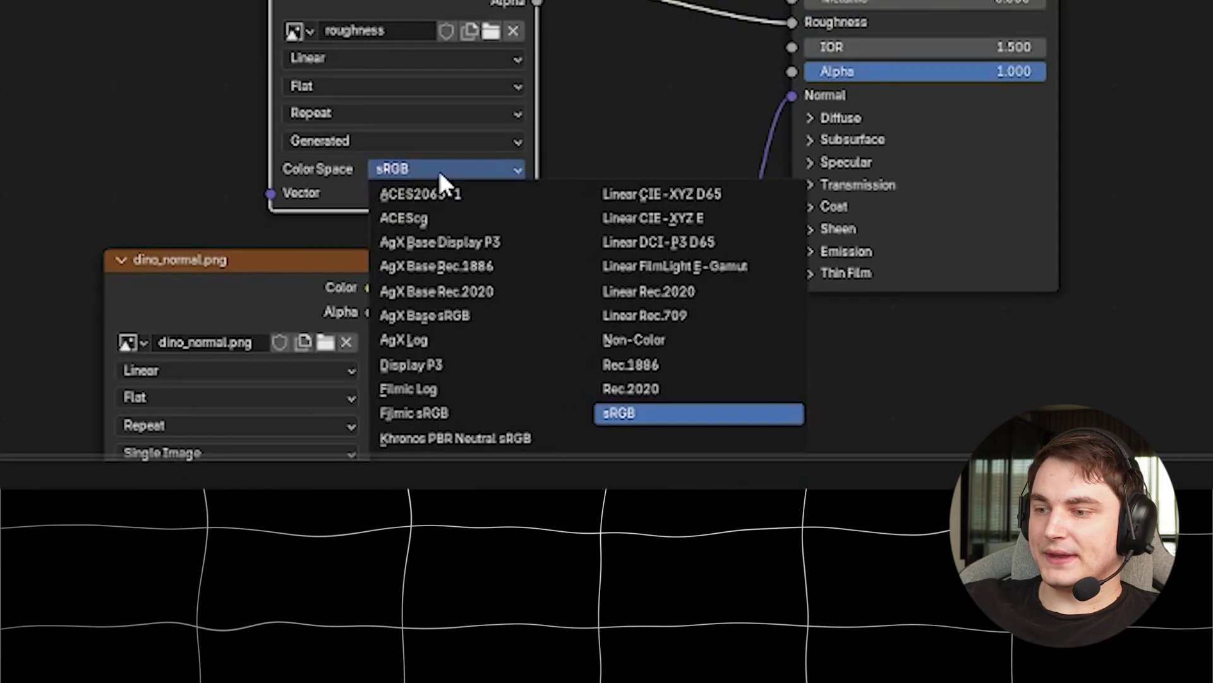
click(689, 347)
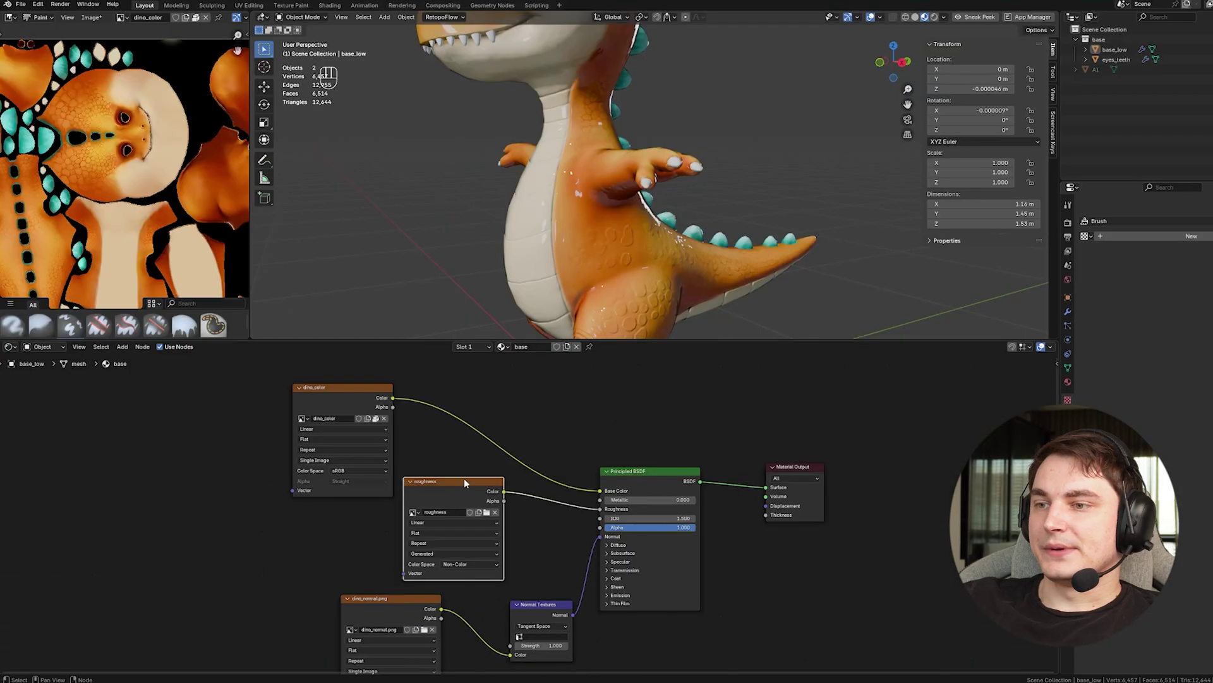
drag(452, 487, 462, 482)
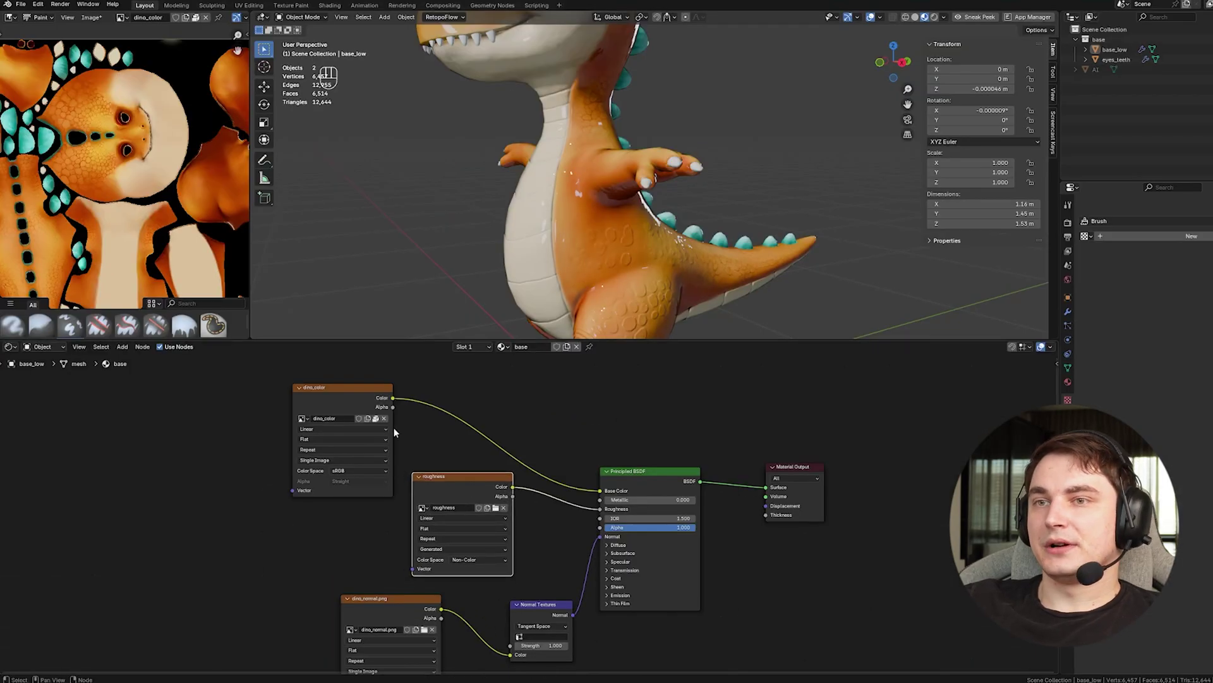
Preview the roughness texture alone on the dinosaur by linking it to the Material Output's Surface
click(122, 17)
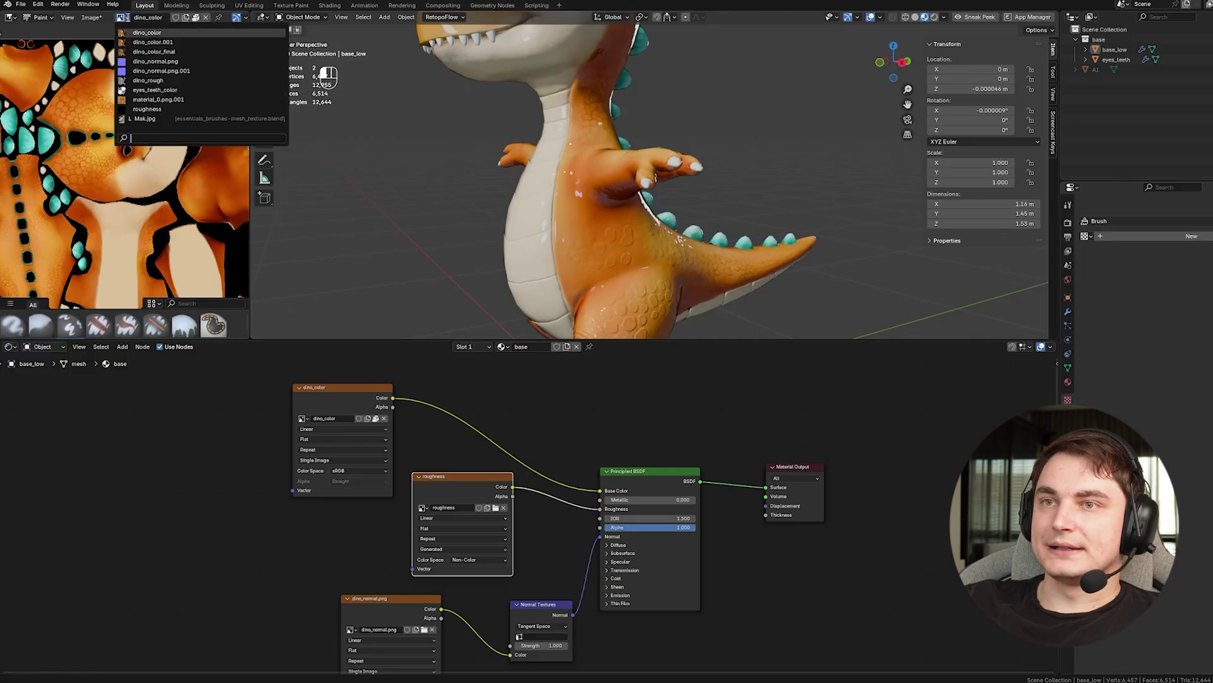
ctrl+shift+click(450, 484)
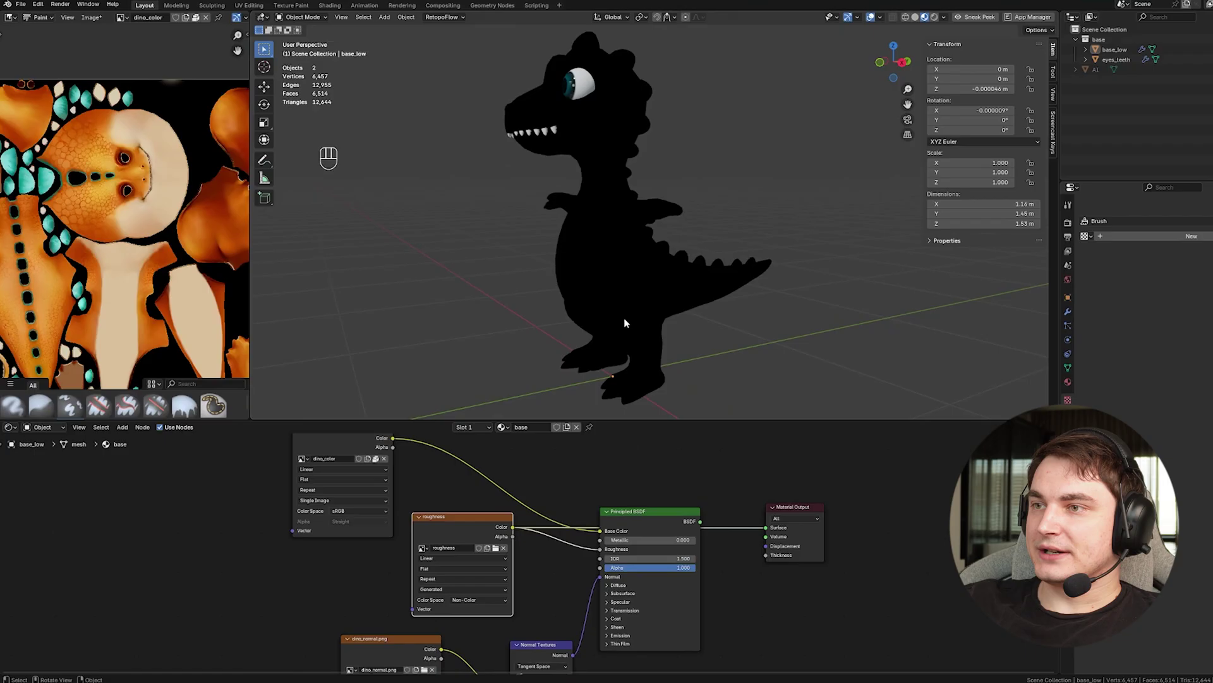
middle_drag(625, 323, 650, 324)
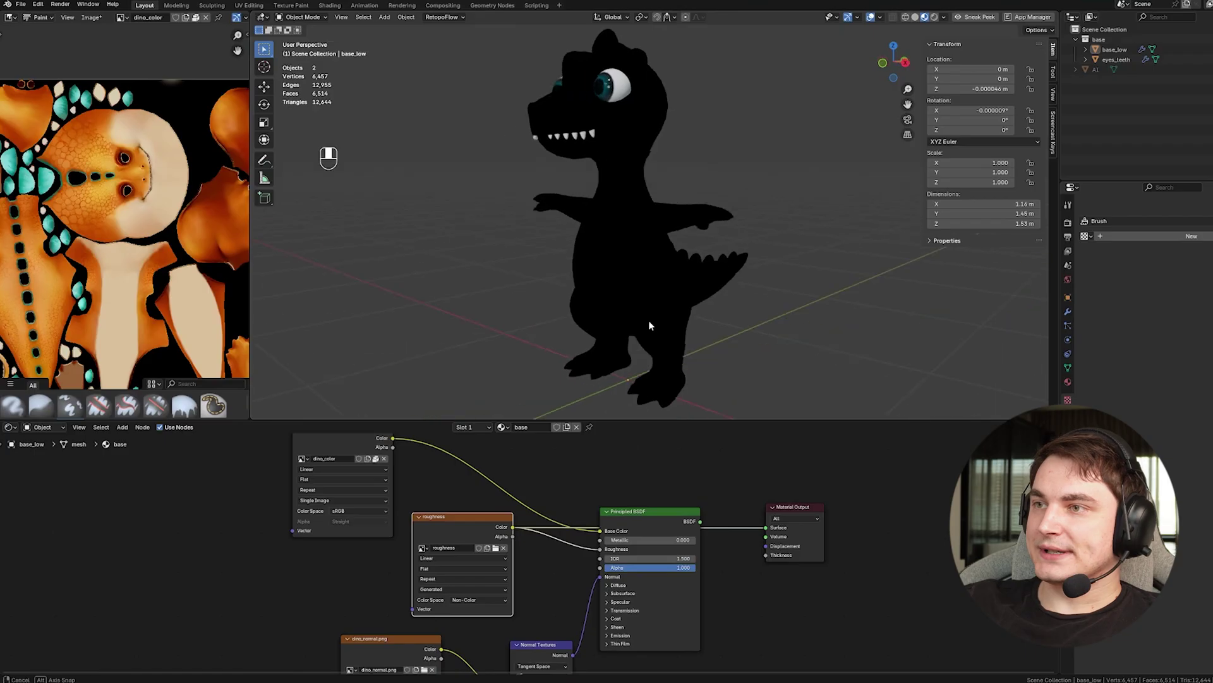
Display the roughness image in the Image Editor and switch base_low to Texture Paint mode
click(126, 18)
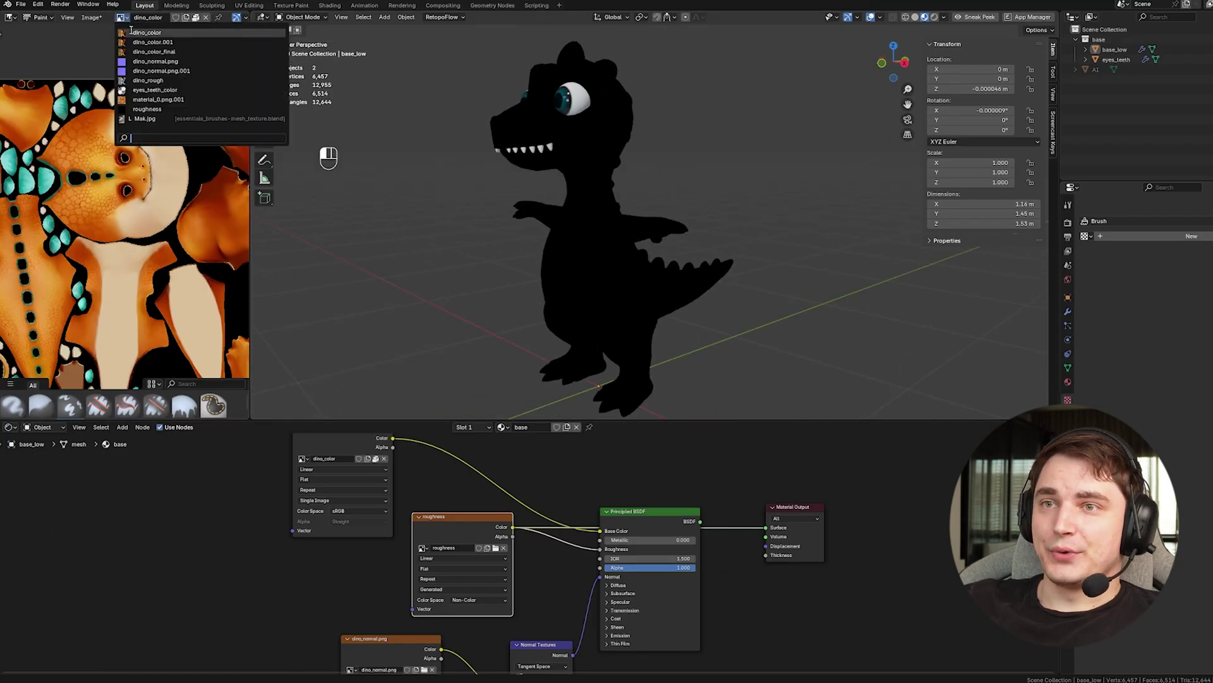
click(148, 108)
click(955, 57)
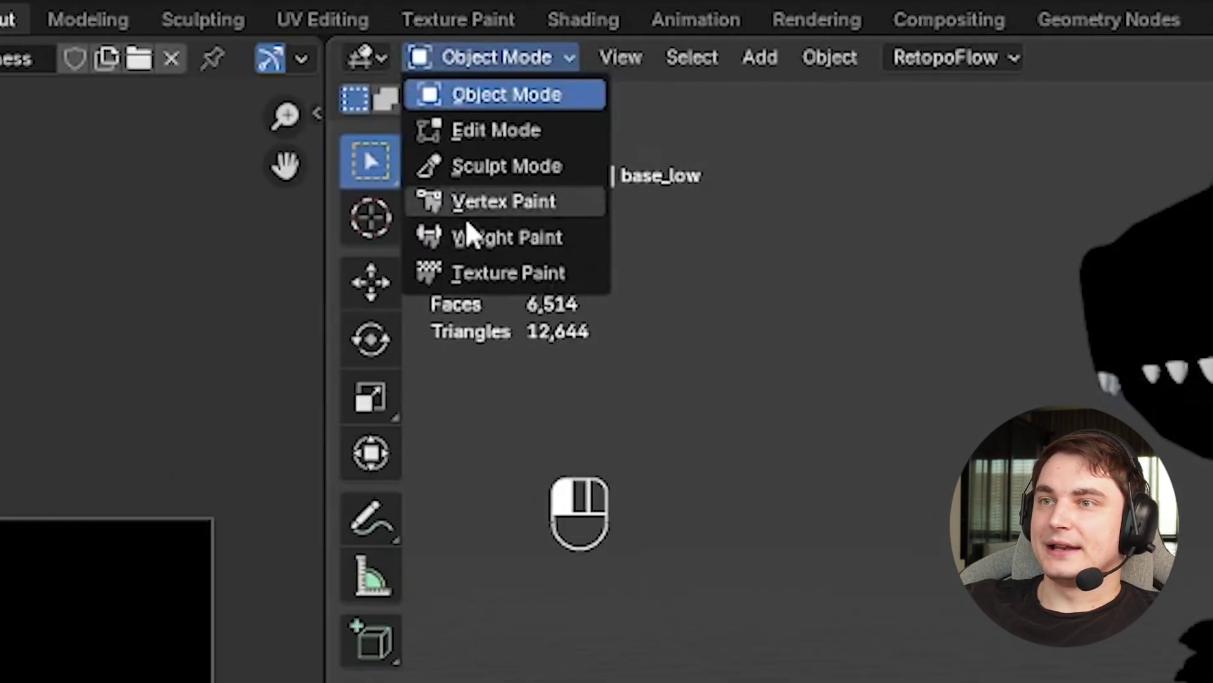
click(957, 282)
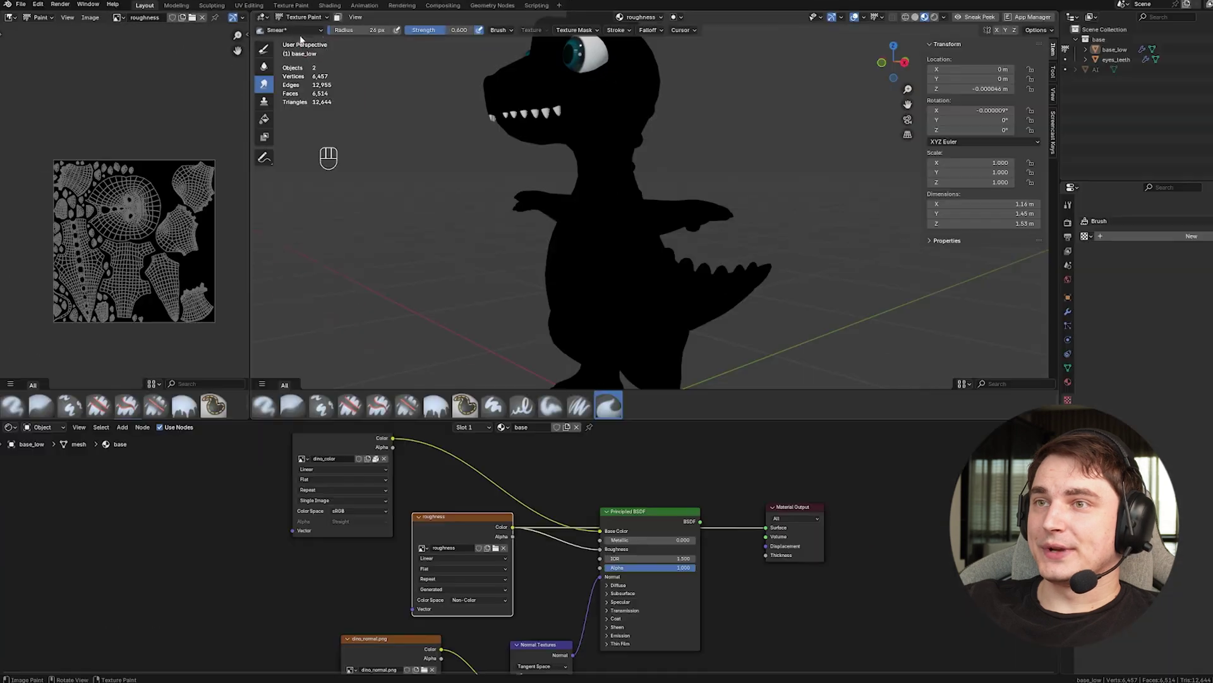
Select the Paint Soft brush, set its radius to 44 px and its colour to black
click(265, 50)
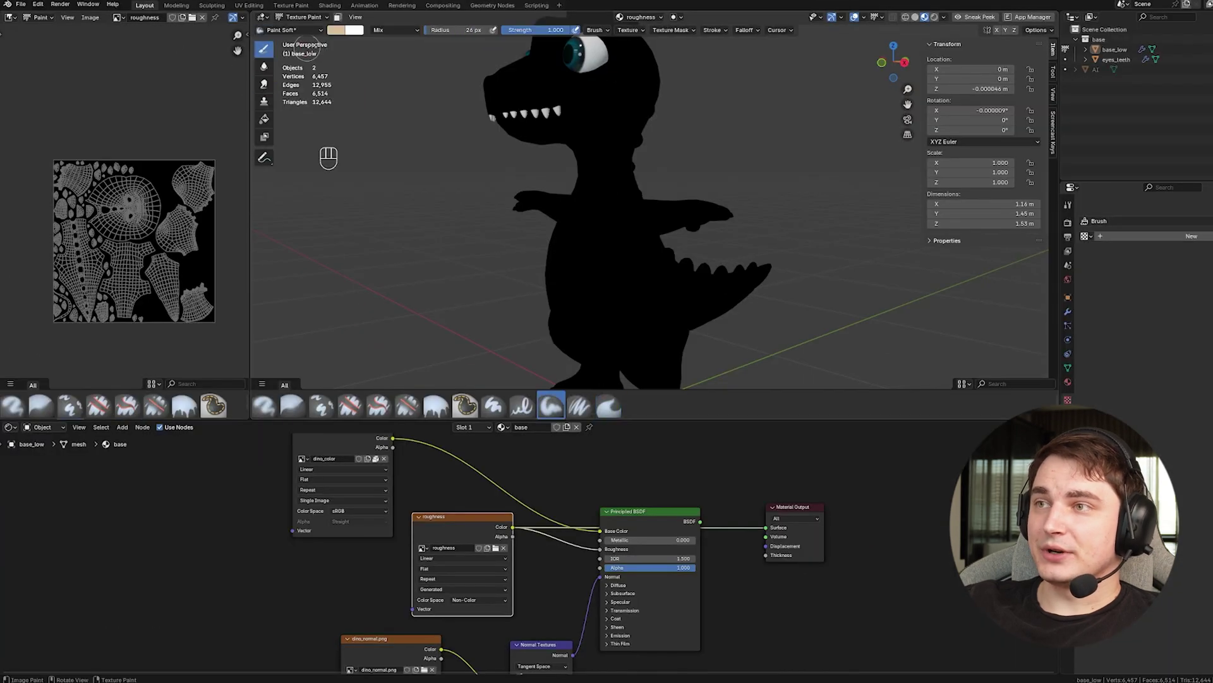
click(289, 29)
click(440, 110)
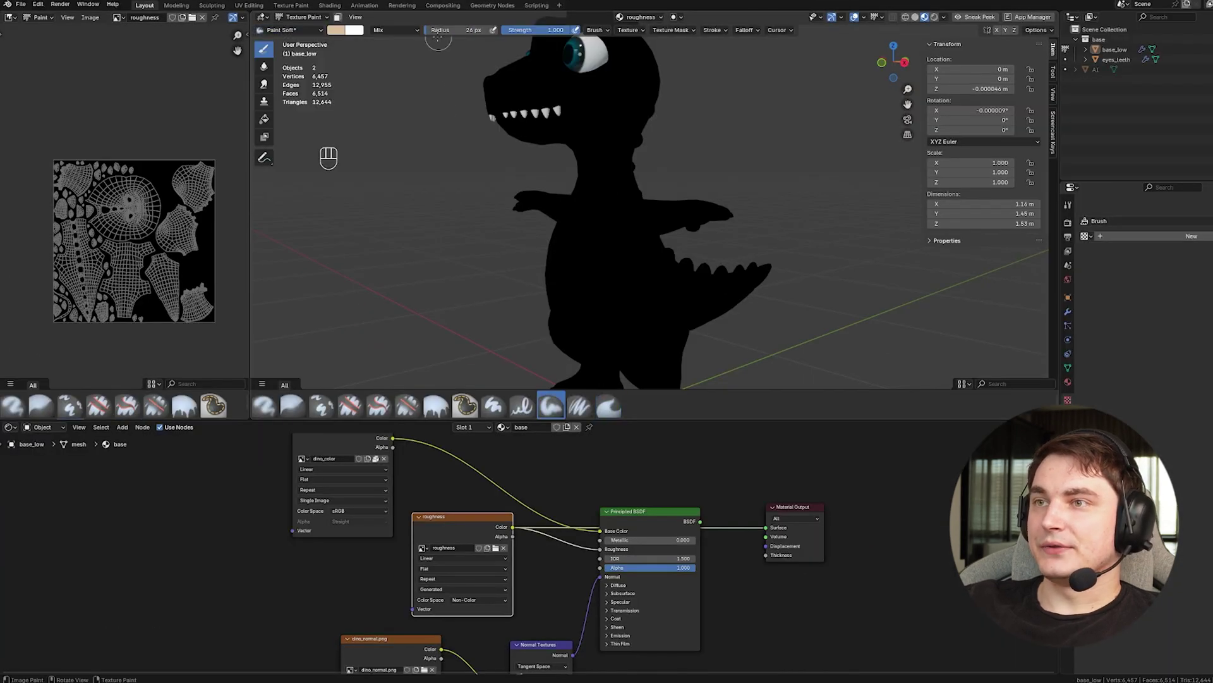
drag(435, 29, 439, 29)
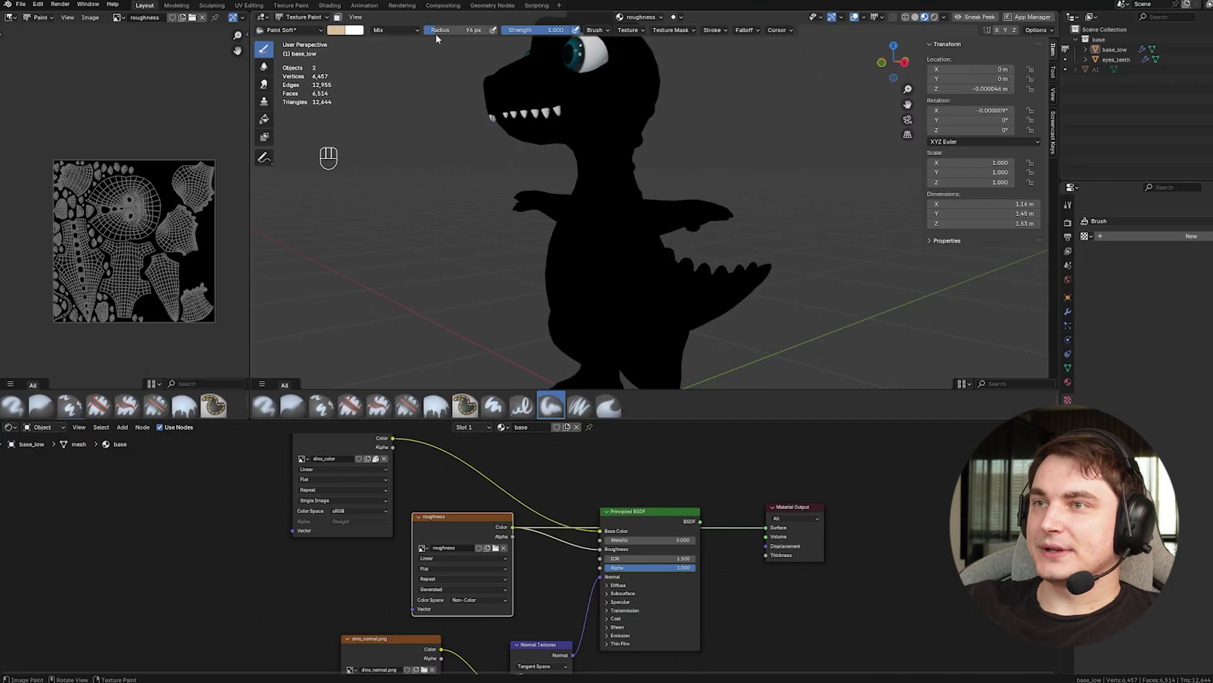
drag(439, 29, 431, 30)
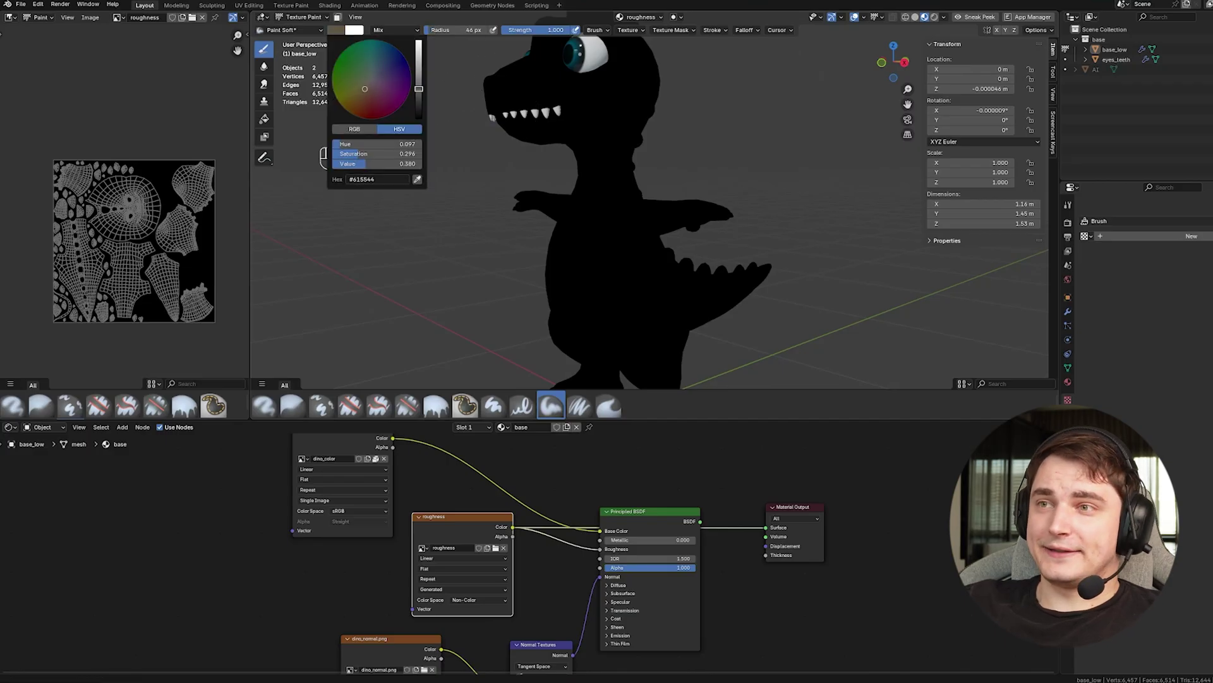
drag(419, 89, 418, 119)
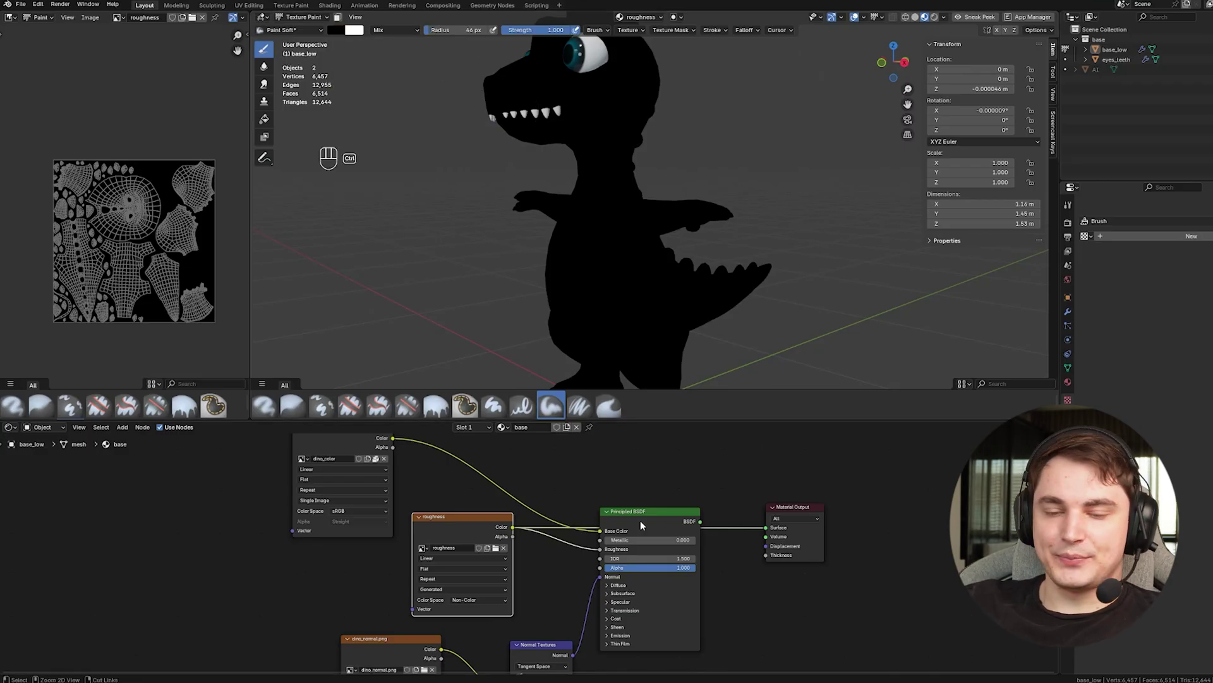
Preview the full Principled BSDF material on the dinosaur, and return to the roughness-only preview
ctrl+shift+click(639, 521)
middle_drag(658, 260, 653, 341)
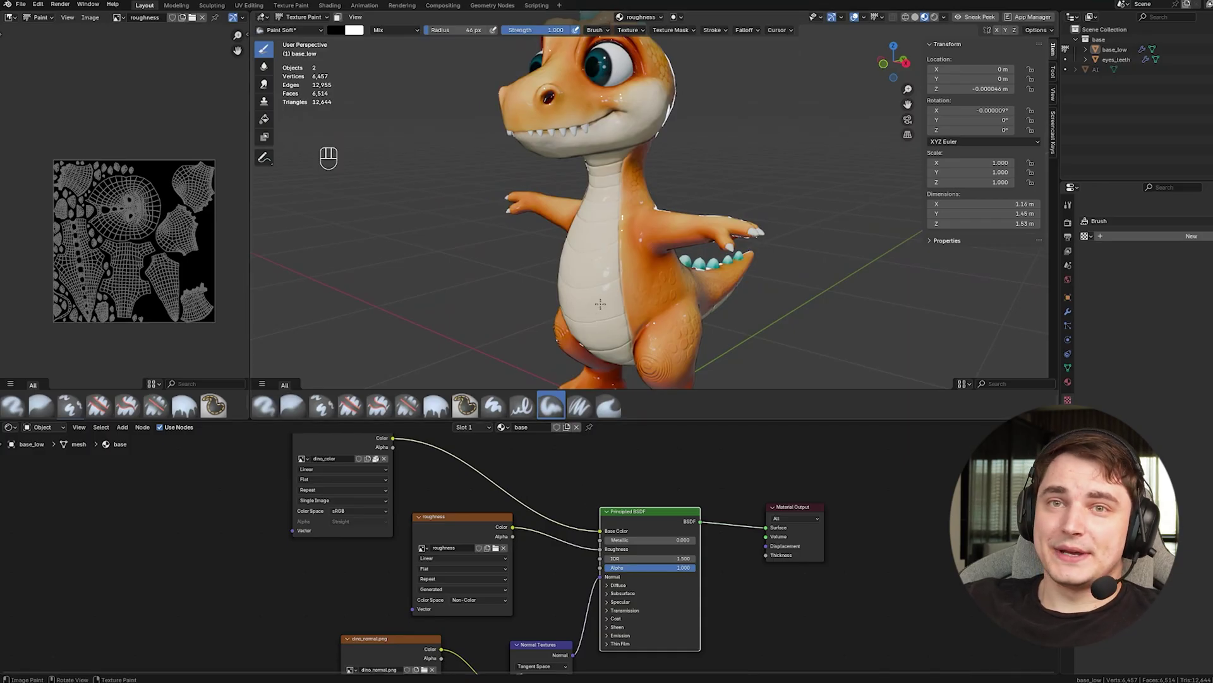
ctrl+shift+click(453, 529)
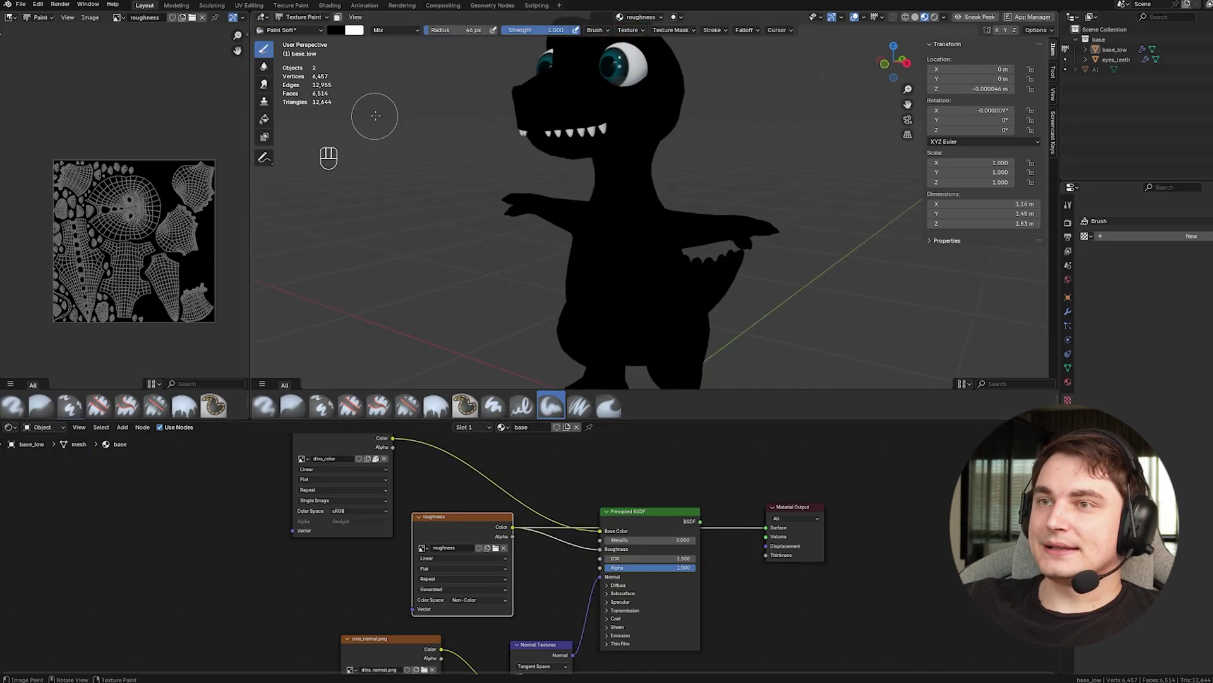
Set the paint colour to light grey with Value 0.797 and paint the dinosaur's belly and front of the neck
click(333, 30)
drag(419, 116, 419, 57)
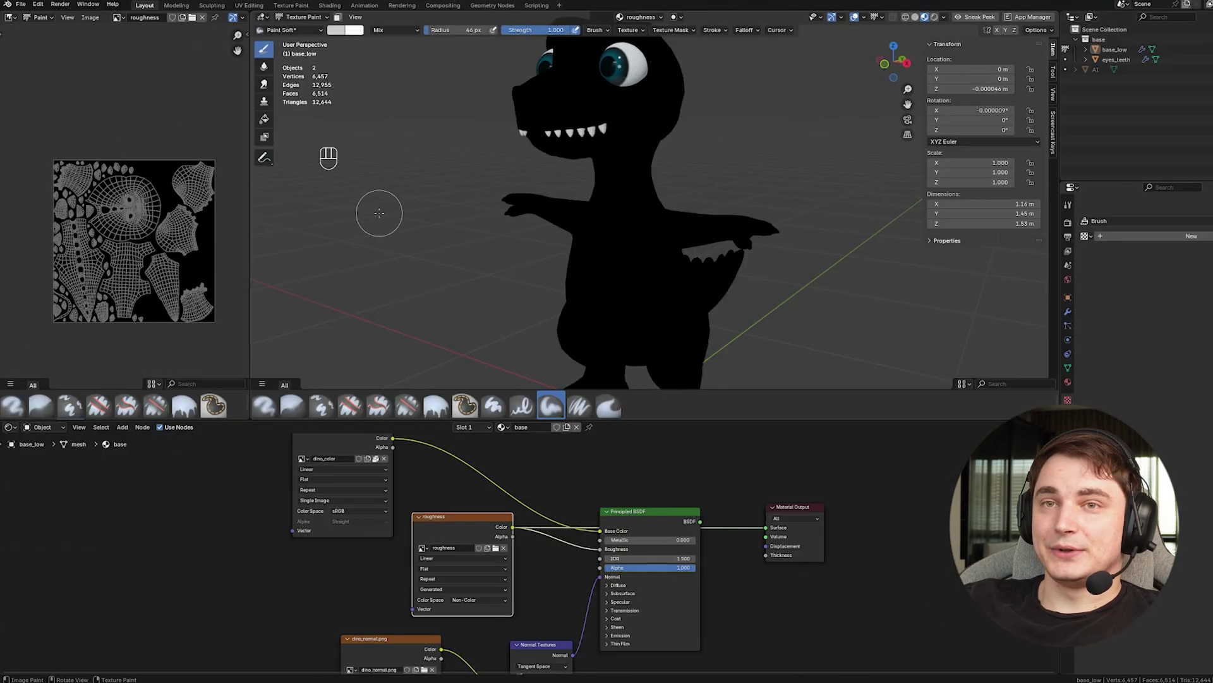
click(337, 31)
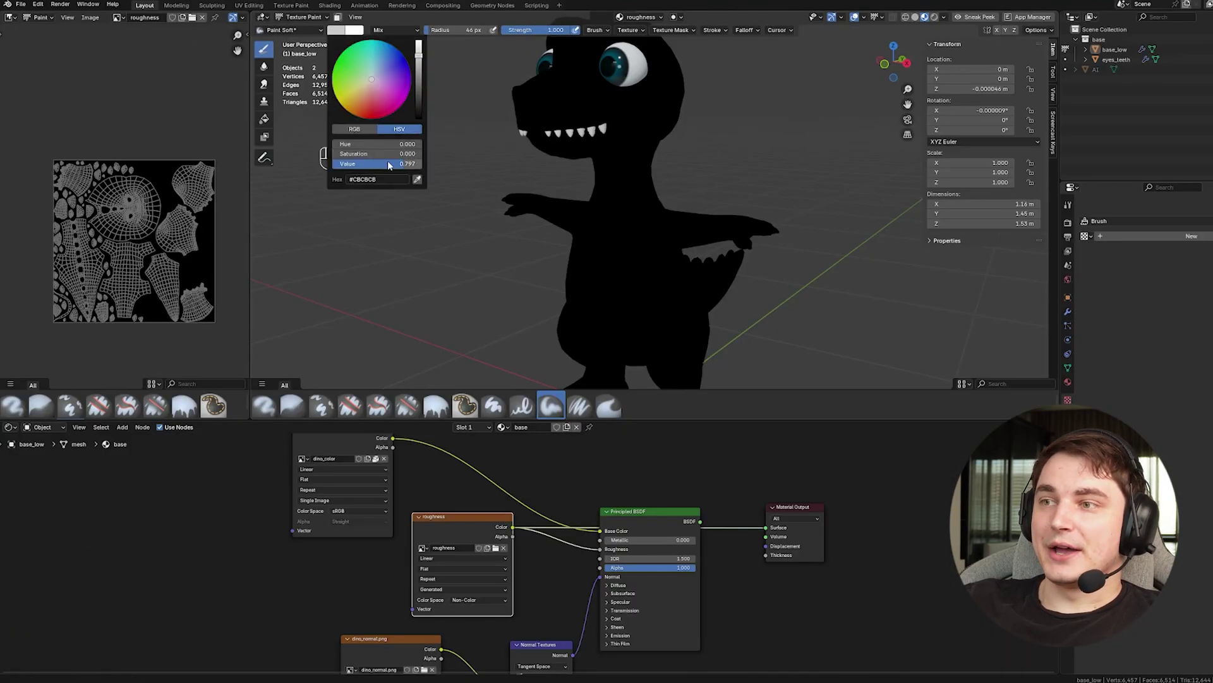
middle_drag(627, 227, 639, 198)
mouse_move(639, 198)
mouse_down()
mouse_move(632, 316)
mouse_move(638, 190)
mouse_move(619, 310)
mouse_move(650, 235)
mouse_move(635, 167)
mouse_move(675, 320)
mouse_up()
middle_drag(624, 328, 597, 325)
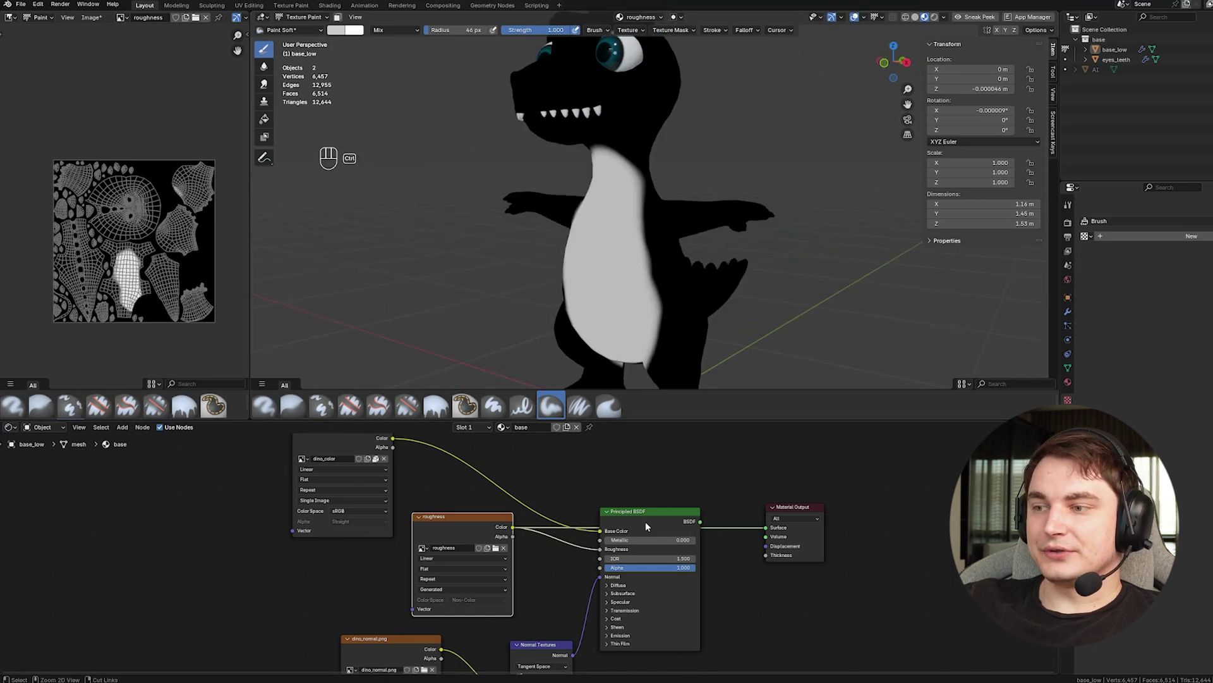
Link the Principled BSDF back to the Material Output and examine the painted belly's shine
ctrl+shift+click(643, 525)
mouse_move(674, 302)
middle_down()
mouse_move(743, 299)
mouse_move(580, 234)
mouse_move(629, 235)
mouse_move(506, 232)
mouse_move(613, 253)
mouse_move(701, 220)
middle_up()
scroll(743, 298, up, 4)
scroll(743, 298, down, 4)
scroll(700, 220, up, 3)
Connect the roughness texture's Color to the Principled BSDF's Metallic input and disconnect it from Roughness
drag(489, 533, 427, 557)
drag(539, 548, 600, 540)
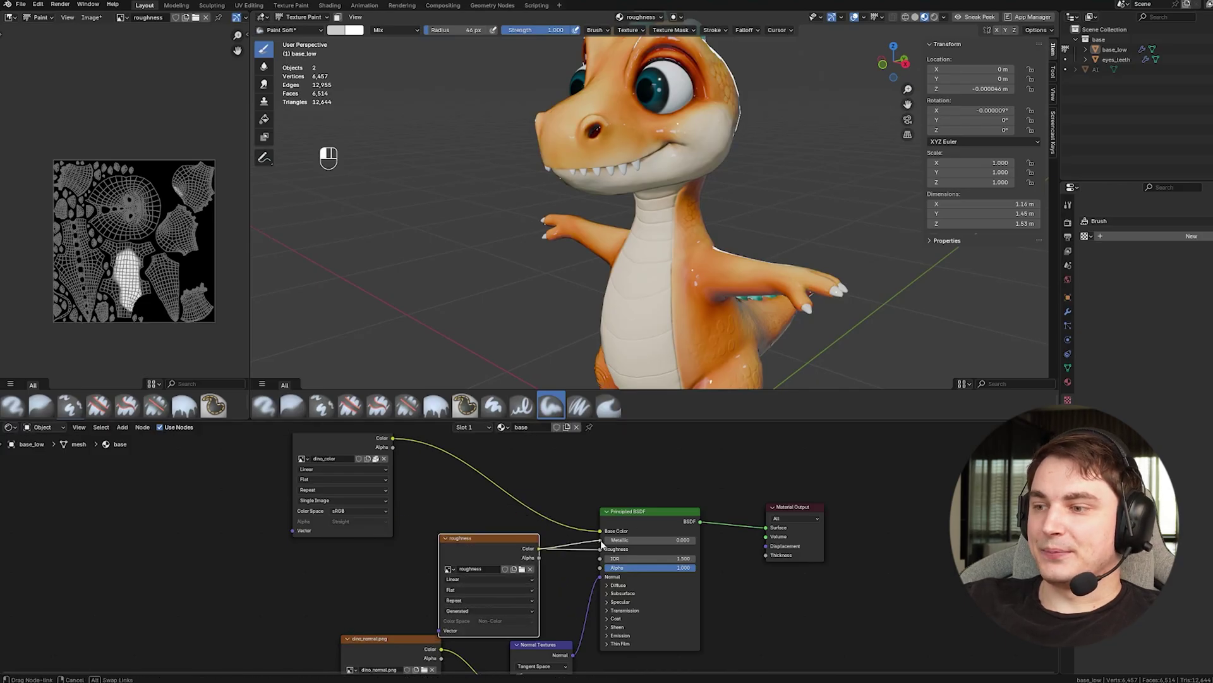
drag(600, 549, 578, 555)
middle_drag(707, 280, 623, 309)
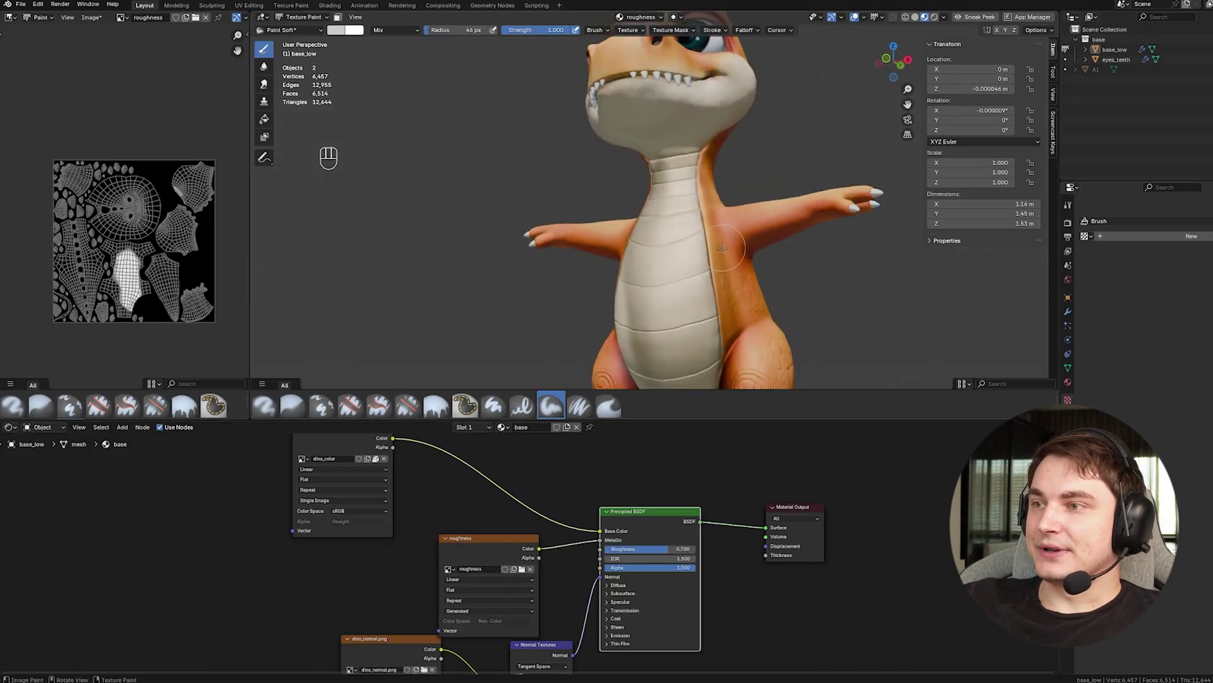
scroll(623, 310, up, 5)
Lower the Principled BSDF's Roughness to 0.095 and examine the metallic effect on the belly and its edges
drag(668, 548, 613, 549)
middle_drag(651, 114, 582, 163)
scroll(583, 163, down, 3)
middle_drag(600, 252, 714, 272)
shift+middle_drag(714, 272, 667, 283)
scroll(646, 251, up, 4)
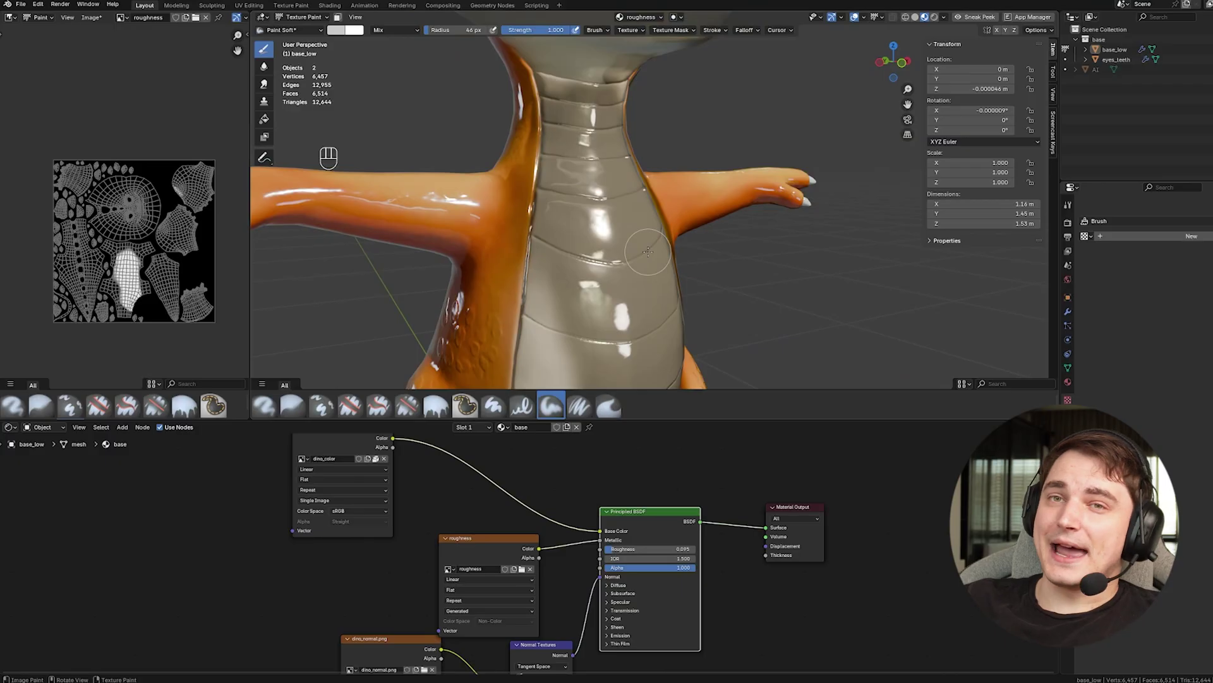
middle_drag(648, 251, 543, 228)
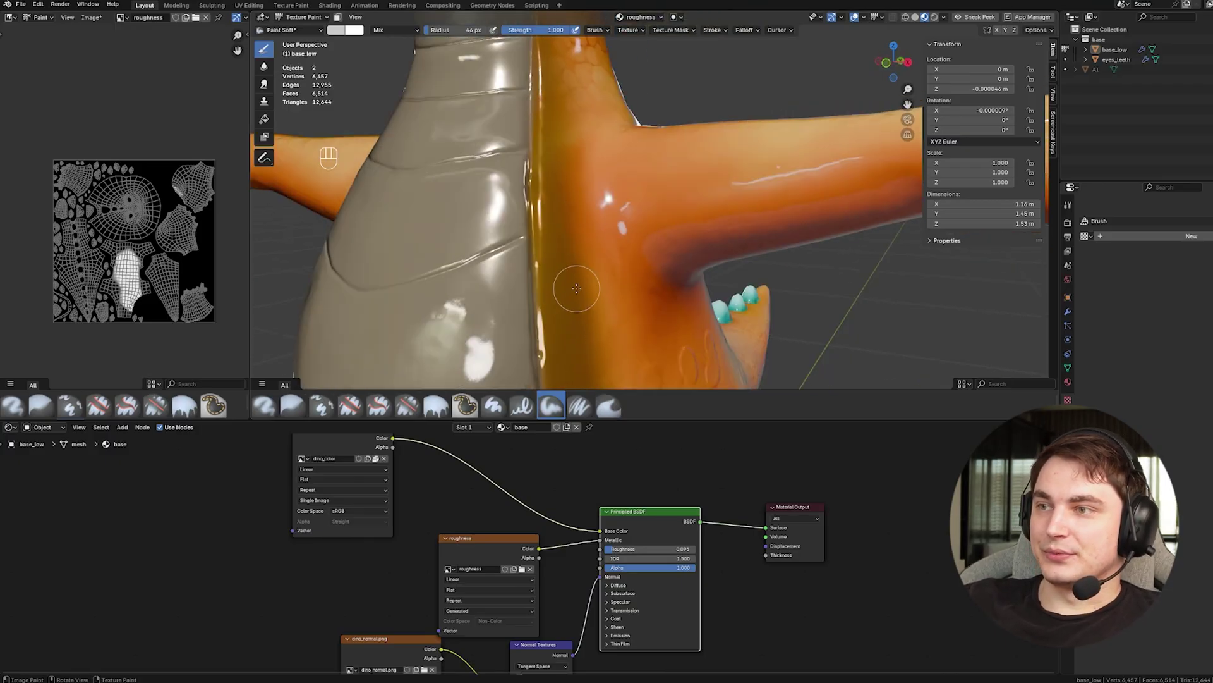
scroll(608, 261, down, 3)
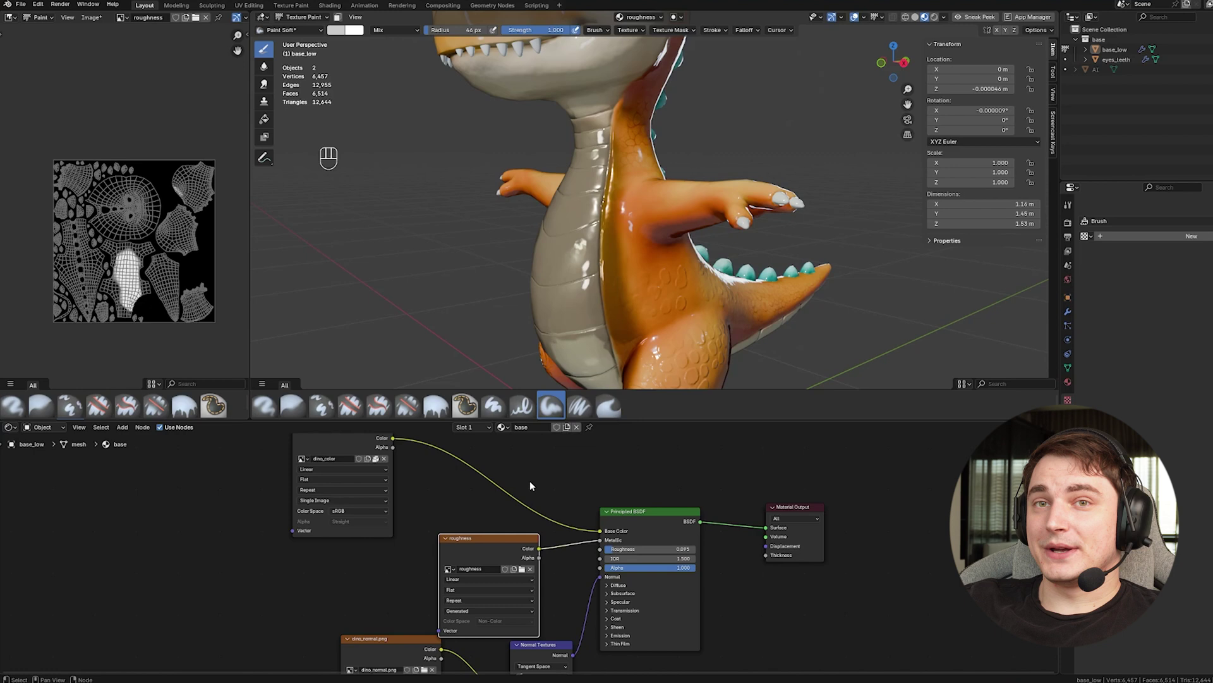
Move the roughness texture node closer to the shader and paint black on the orange skin beside the belly
mouse_move(477, 547)
mouse_down()
mouse_move(468, 508)
mouse_move(468, 527)
mouse_move(494, 541)
mouse_up()
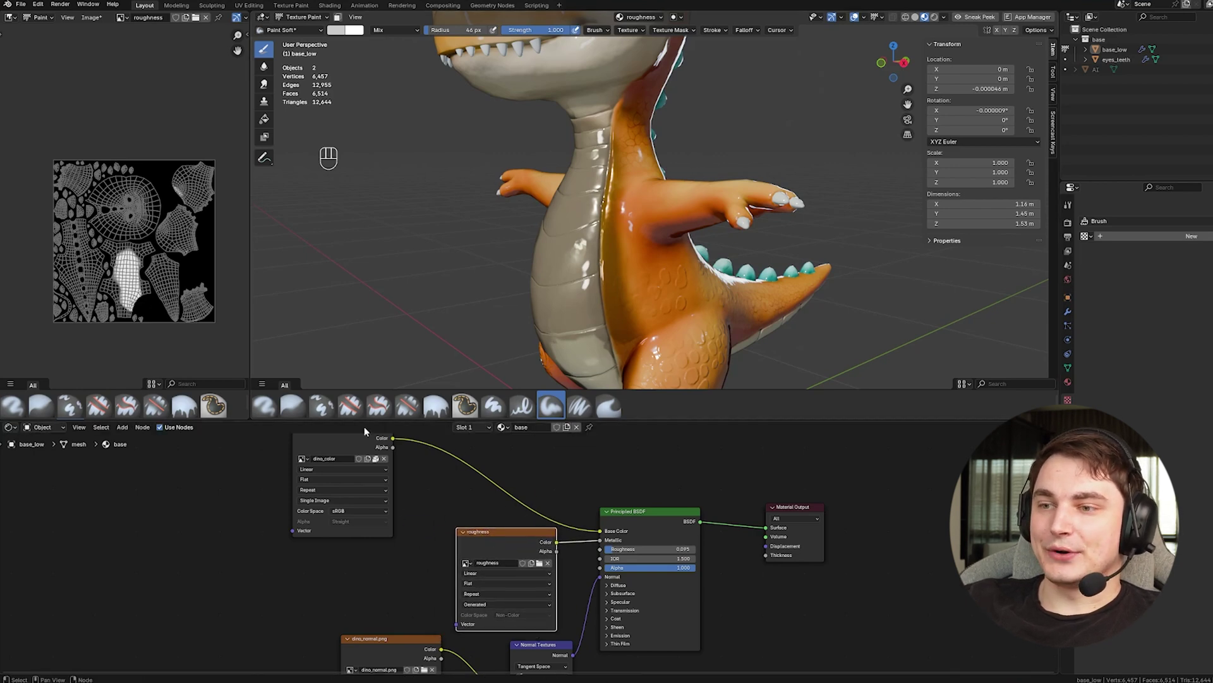
mouse_move(488, 531)
mouse_down()
mouse_move(481, 514)
mouse_move(491, 534)
mouse_up()
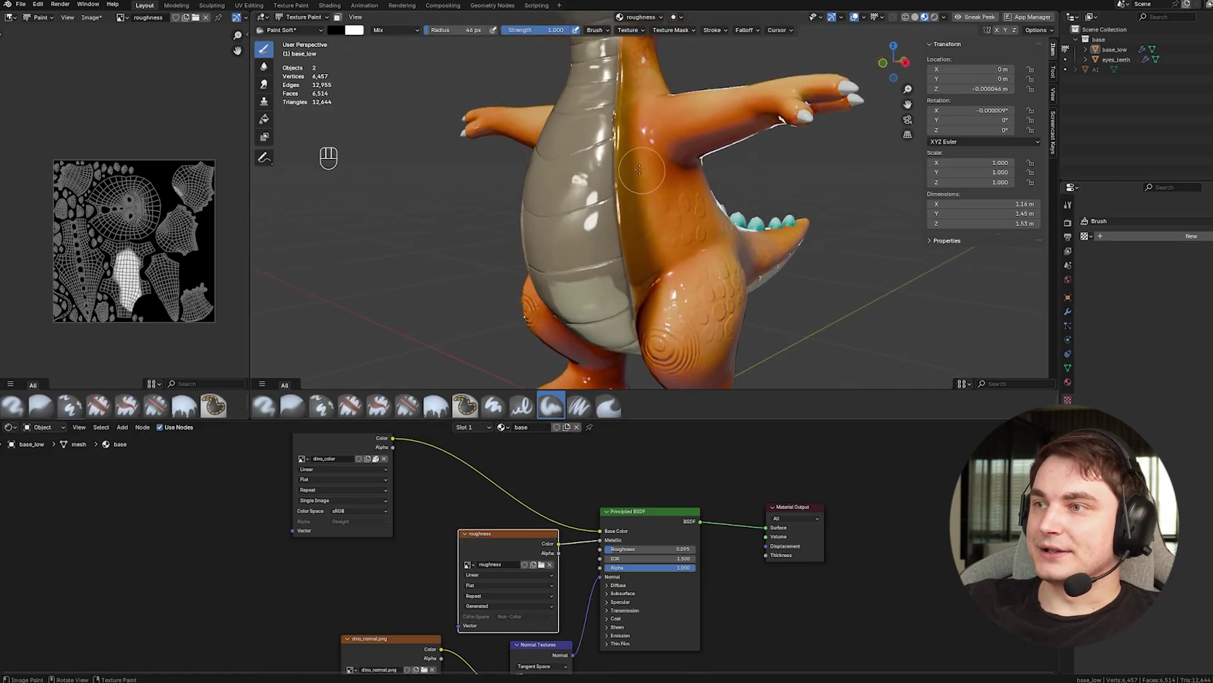
drag(633, 119, 653, 293)
mouse_move(653, 292)
middle_down()
mouse_move(745, 270)
mouse_move(689, 240)
mouse_move(635, 158)
middle_up()
middle_drag(653, 269, 739, 250)
Move the texture's link from Metallic back to Roughness and set the paint colour to light grey with Value 0.785
mouse_move(600, 540)
mouse_down()
mouse_move(567, 543)
mouse_move(601, 549)
mouse_up()
middle_drag(683, 278, 626, 269)
middle_drag(642, 216, 669, 205)
click(336, 29)
drag(418, 117, 419, 58)
Paint light grey roughness strokes over the dinosaur's orange body and along the tail
middle_drag(627, 154, 527, 156)
mouse_move(577, 256)
mouse_down()
mouse_move(582, 290)
mouse_move(658, 298)
mouse_up()
middle_drag(667, 265, 643, 263)
mouse_move(634, 174)
mouse_down()
mouse_move(530, 189)
mouse_move(548, 194)
mouse_up()
mouse_move(638, 227)
middle_down()
mouse_move(616, 239)
mouse_move(630, 244)
middle_up()
scroll(630, 244, up, 5)
mouse_move(631, 244)
shift+middle_down()
mouse_move(638, 265)
mouse_move(600, 158)
shift+middle_up()
mouse_move(506, 168)
mouse_down()
mouse_move(636, 219)
mouse_move(563, 266)
mouse_move(586, 230)
mouse_up()
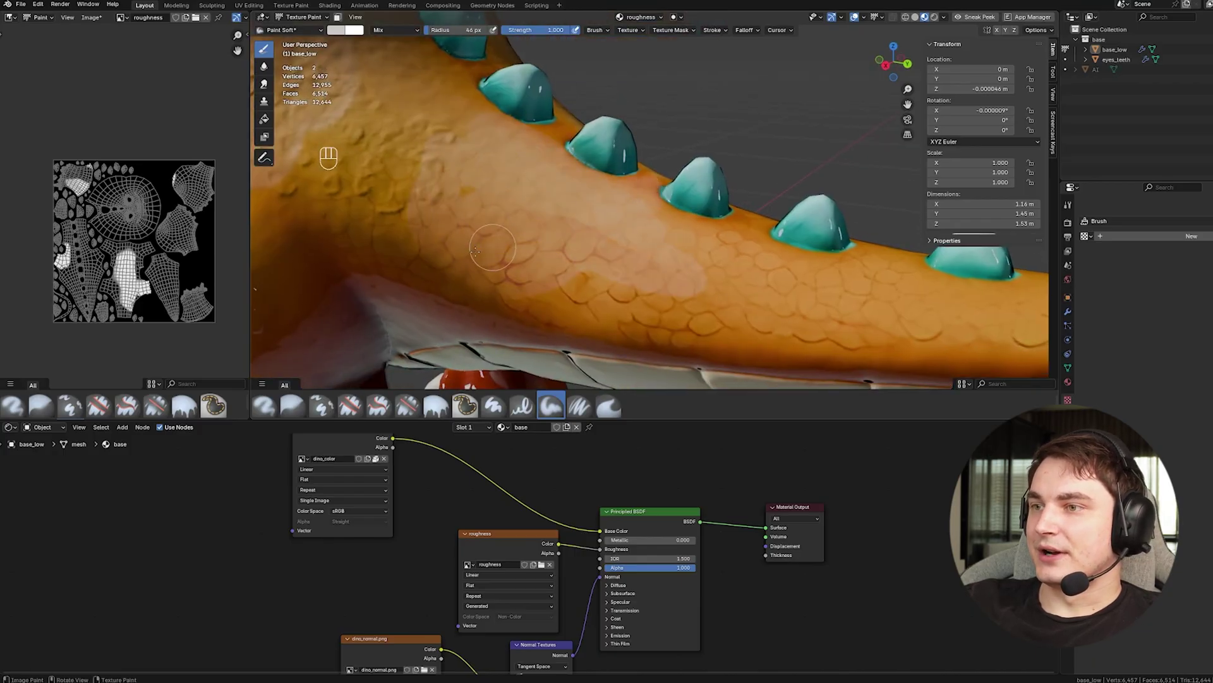
click(343, 29)
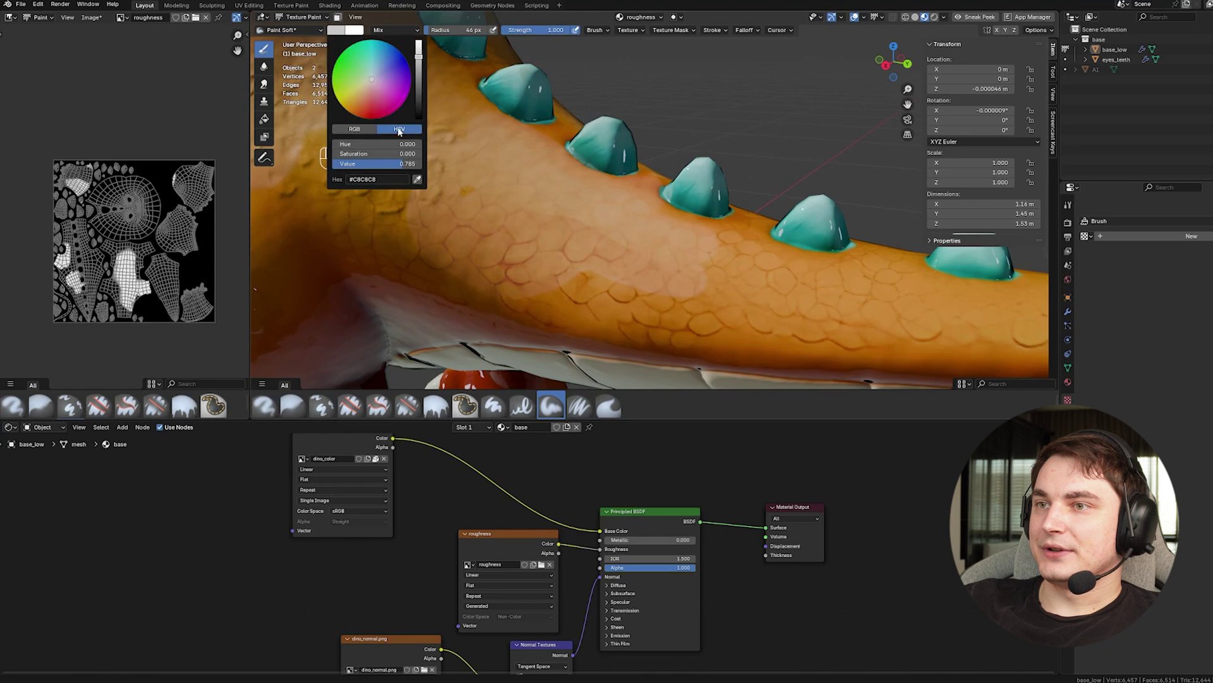
middle_drag(506, 177, 526, 188)
mouse_move(527, 188)
mouse_down()
mouse_move(588, 147)
mouse_move(517, 194)
mouse_up()
middle_drag(577, 161, 266, 108)
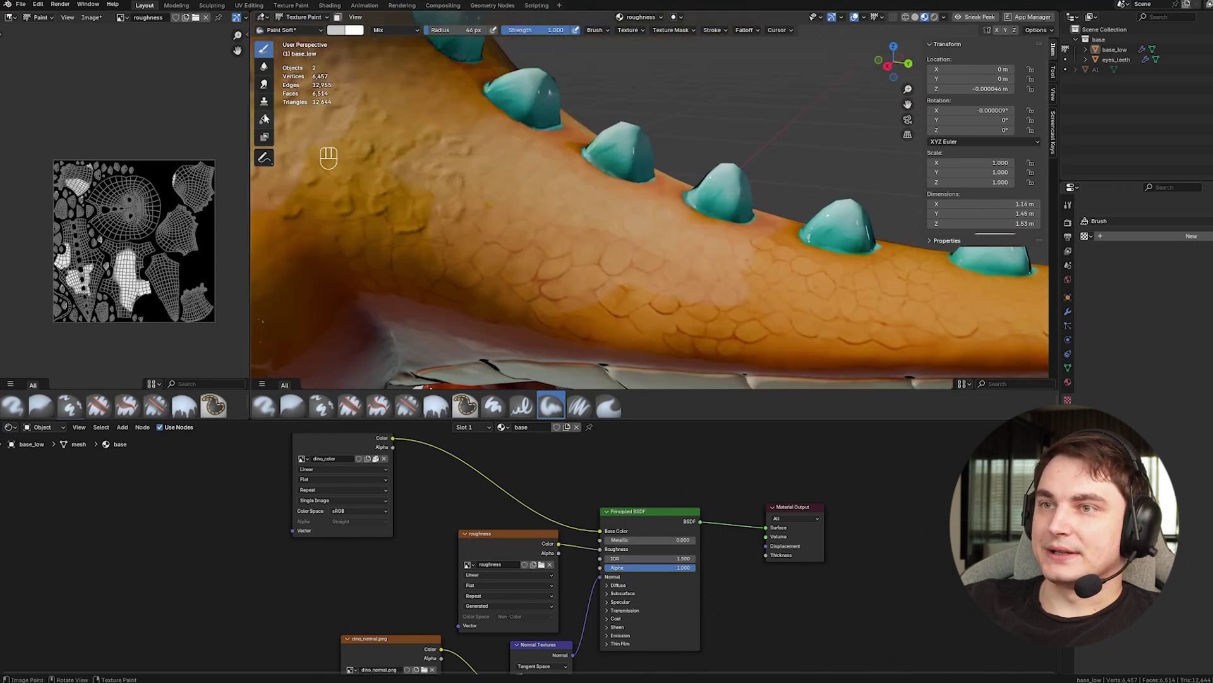
Fill the dinosaur's whole roughness texture with the light grey colour
click(264, 119)
click(502, 177)
scroll(502, 177, down, 8)
middle_drag(502, 177, 673, 188)
scroll(673, 188, down, 1)
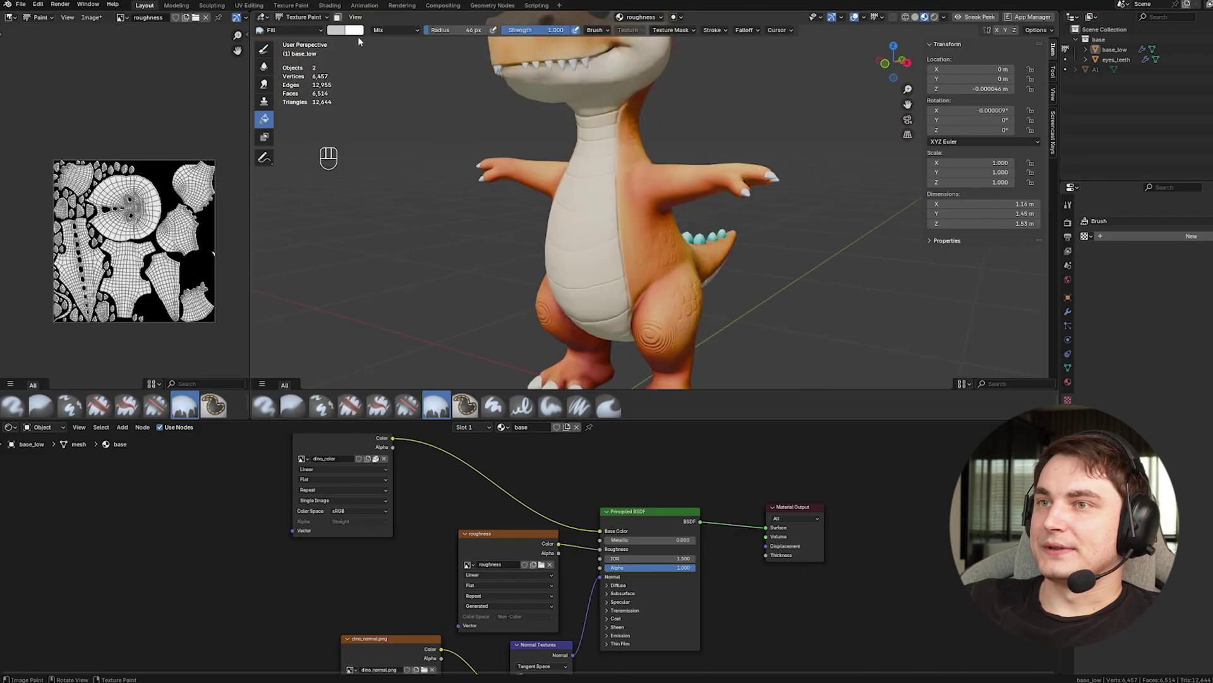
Set the paint colour to dark grey and paint a glossier area on the belly with the Paint Soft brush
click(343, 30)
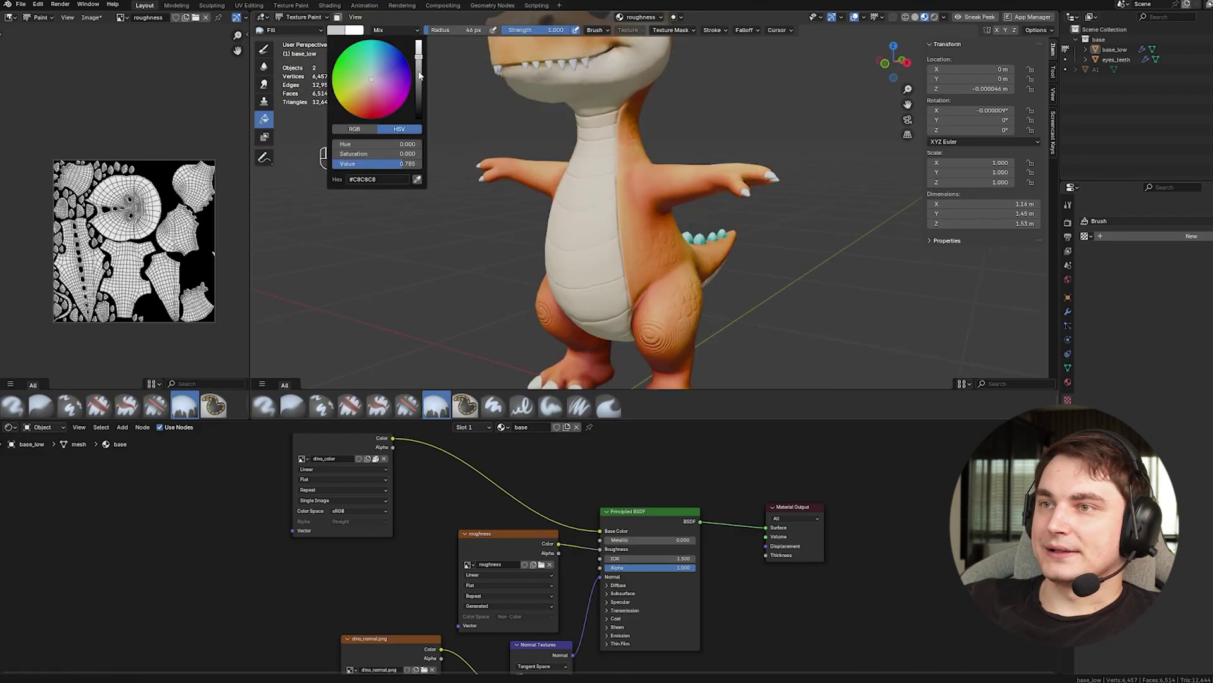
drag(418, 58, 418, 105)
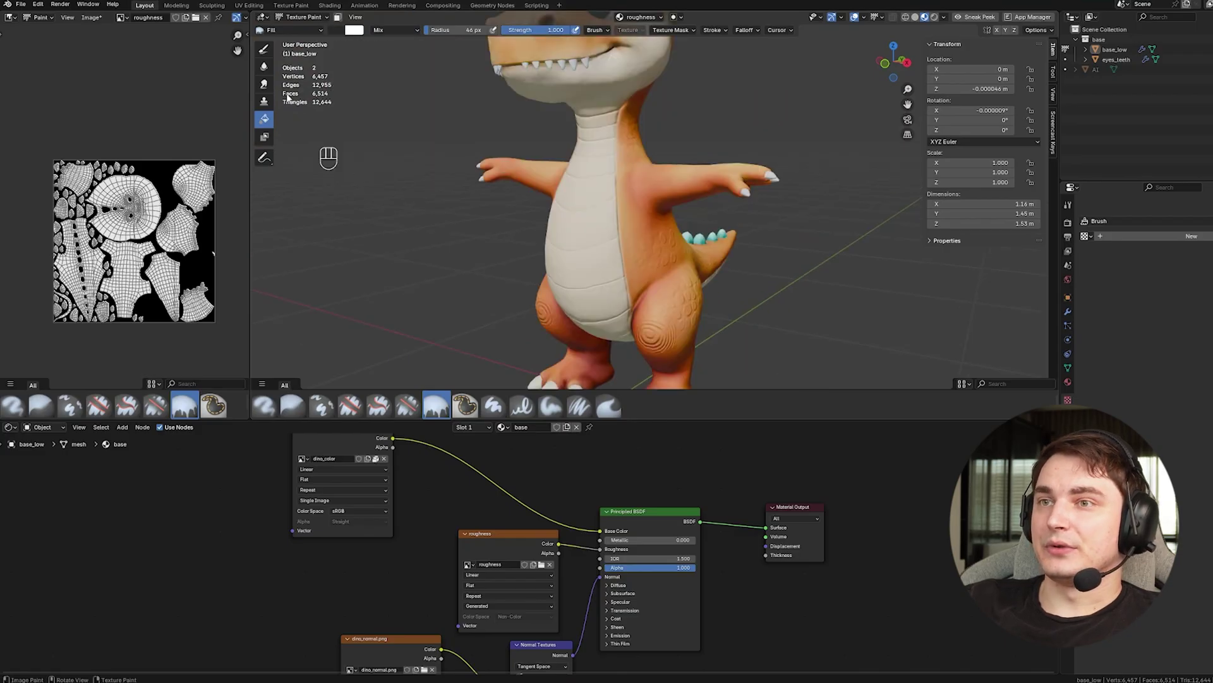
click(264, 49)
scroll(580, 158, up, 3)
mouse_move(580, 157)
shift+middle_down()
mouse_move(614, 204)
mouse_move(661, 176)
mouse_move(655, 101)
shift+middle_up()
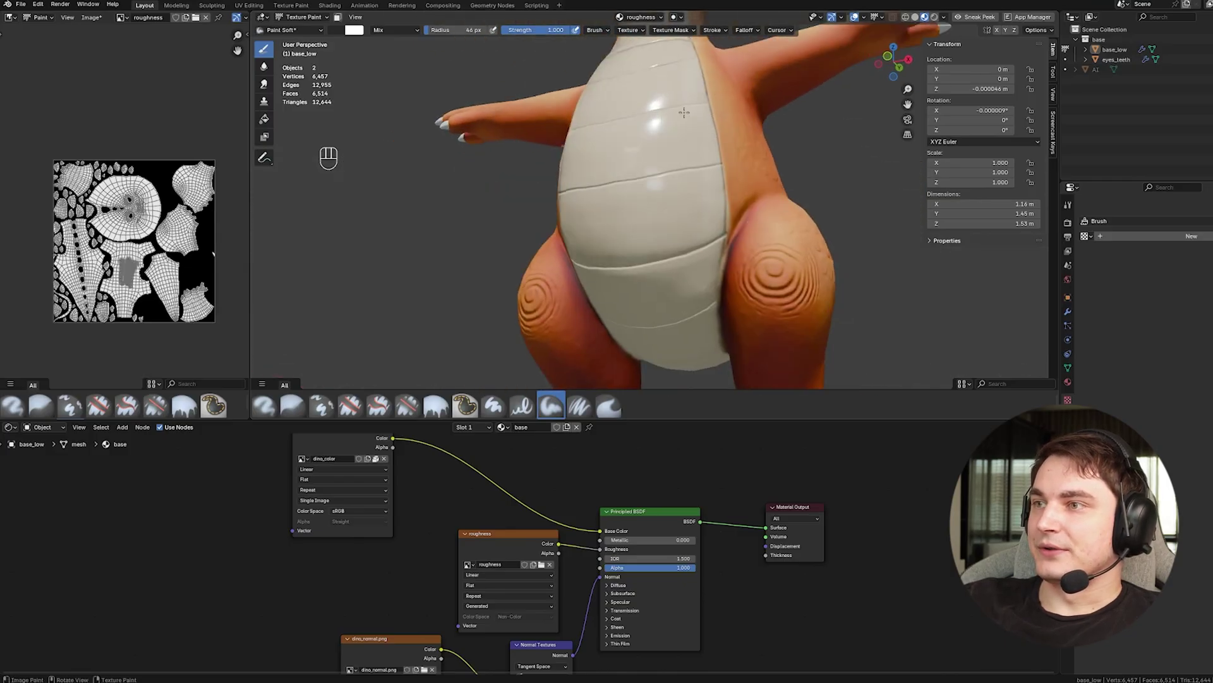
drag(701, 159, 702, 101)
Remove the roughness texture node from the material and set the Principled BSDF's Roughness to 0.741
scroll(695, 124, down, 5)
scroll(695, 125, up, 2)
middle_drag(696, 125, 687, 221)
scroll(687, 221, up, 2)
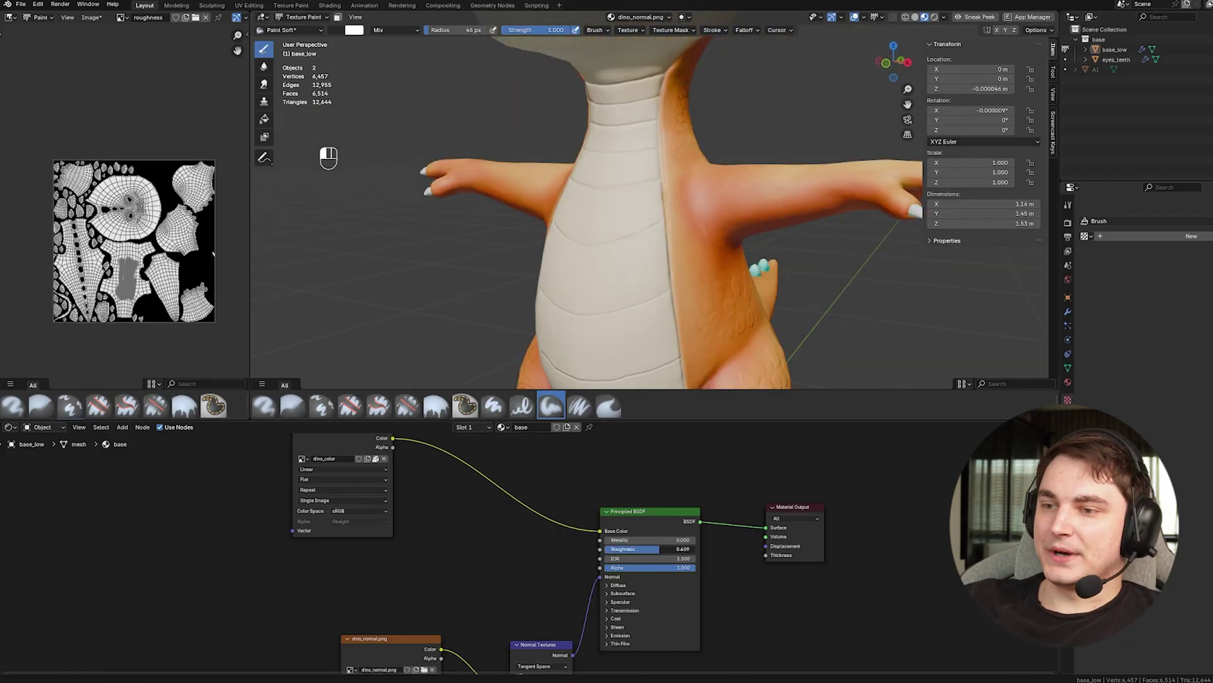
drag(657, 548, 672, 549)
drag(614, 221, 614, 222)
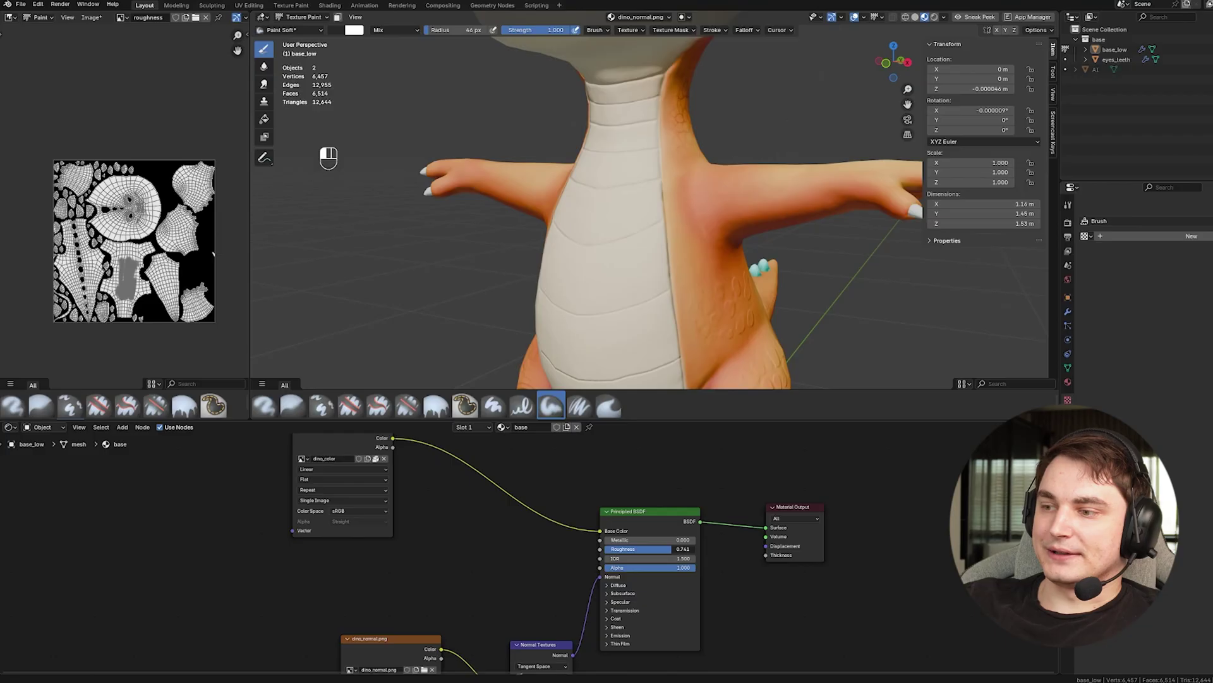
scroll(538, 261, down, 2)
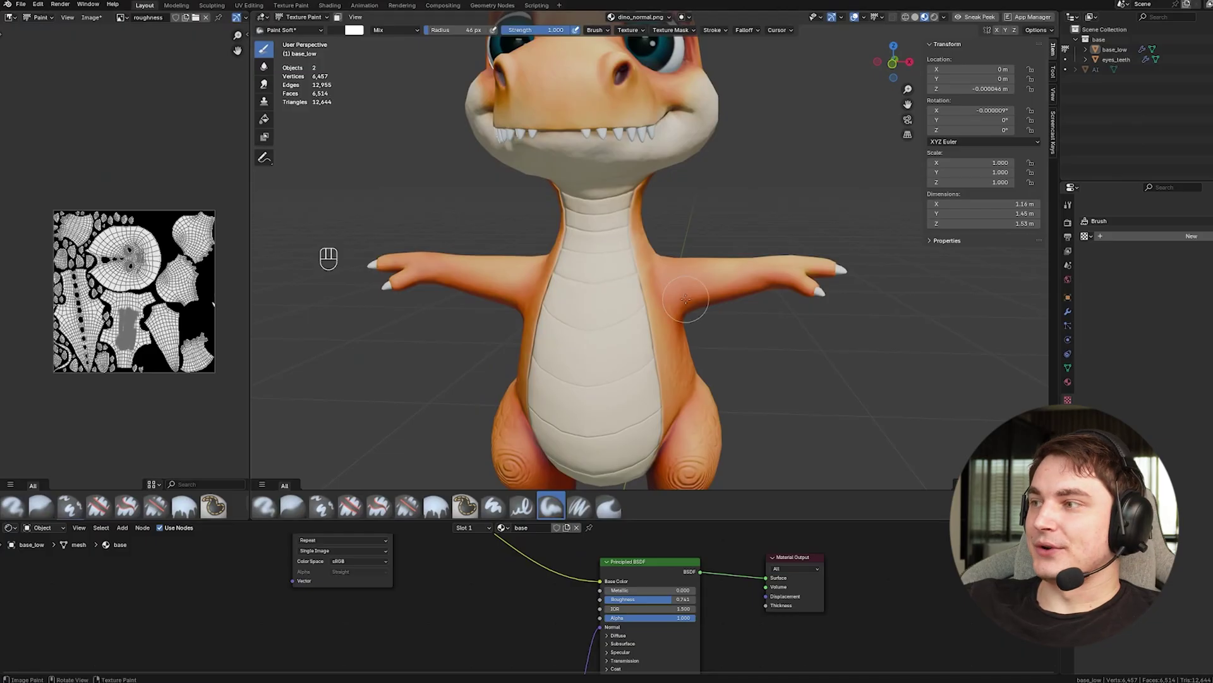
Create a new brush texture, load logo.png as its image and widen the Properties editor
scroll(686, 299, down, 4)
middle_drag(651, 302, 628, 304)
scroll(628, 303, up, 2)
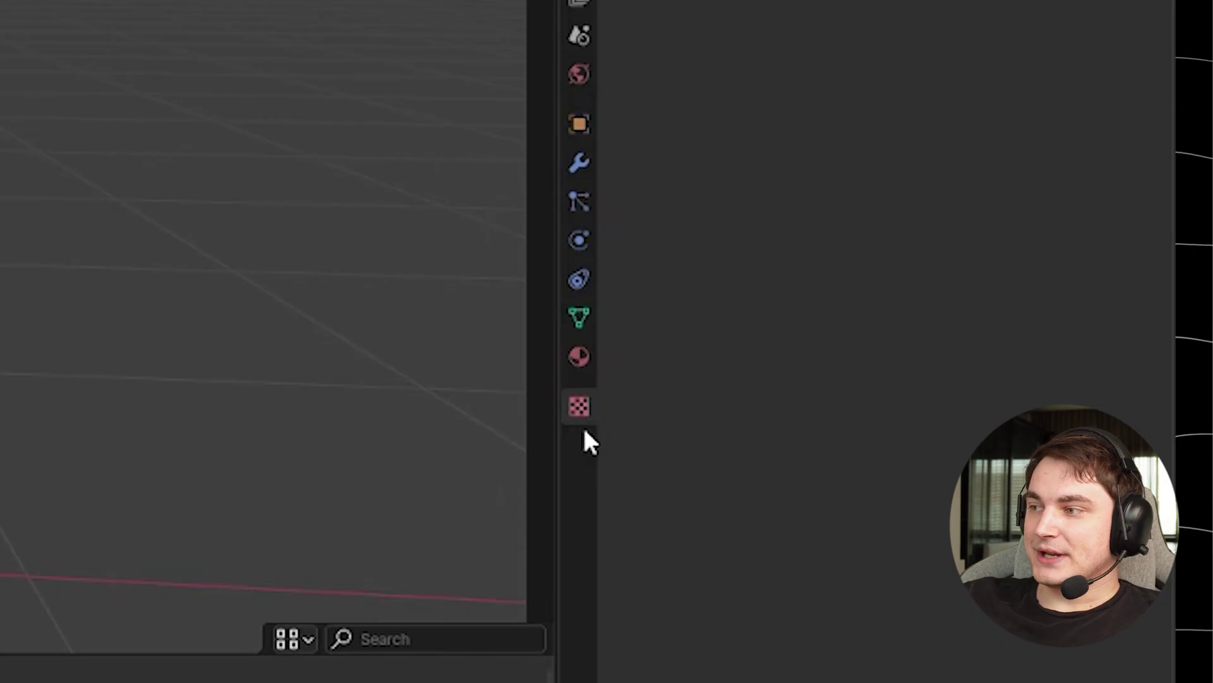
click(579, 408)
click(581, 256)
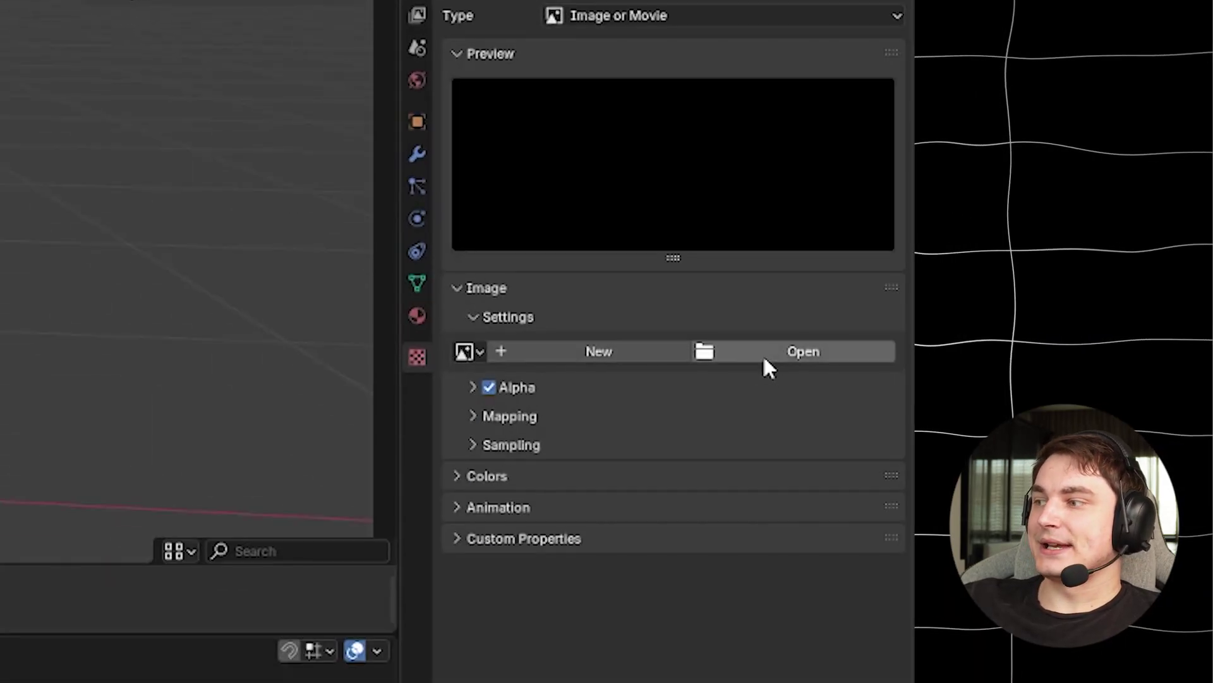
click(763, 356)
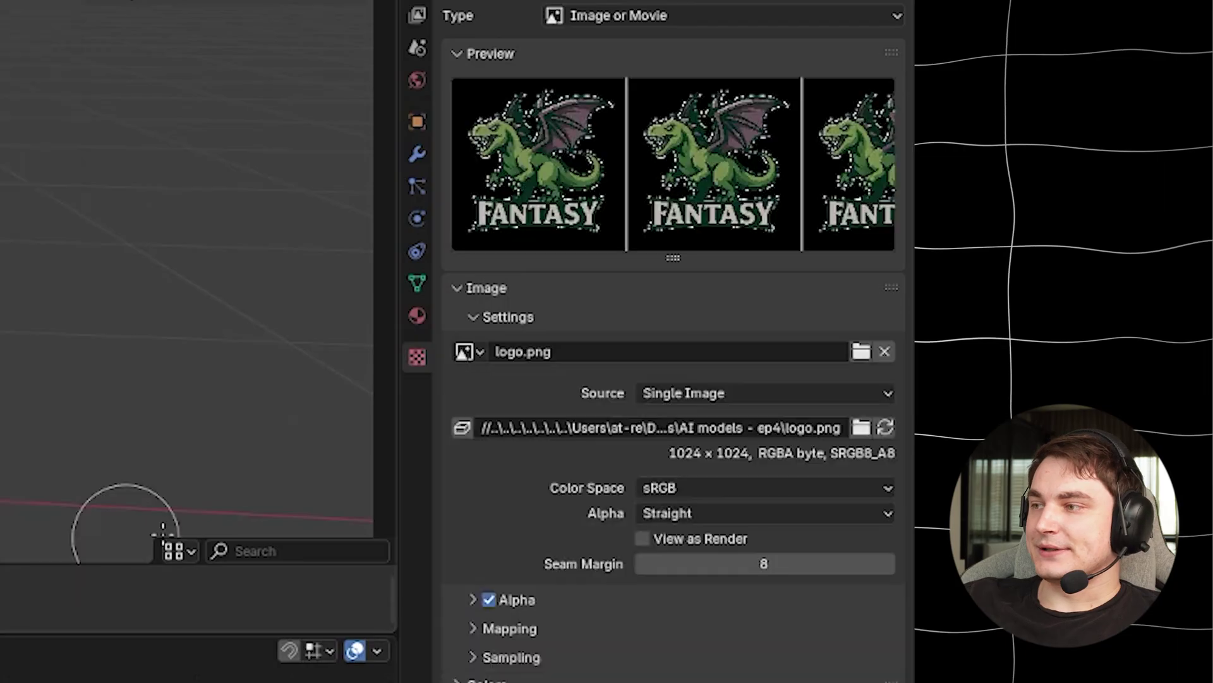
drag(391, 148, 304, 151)
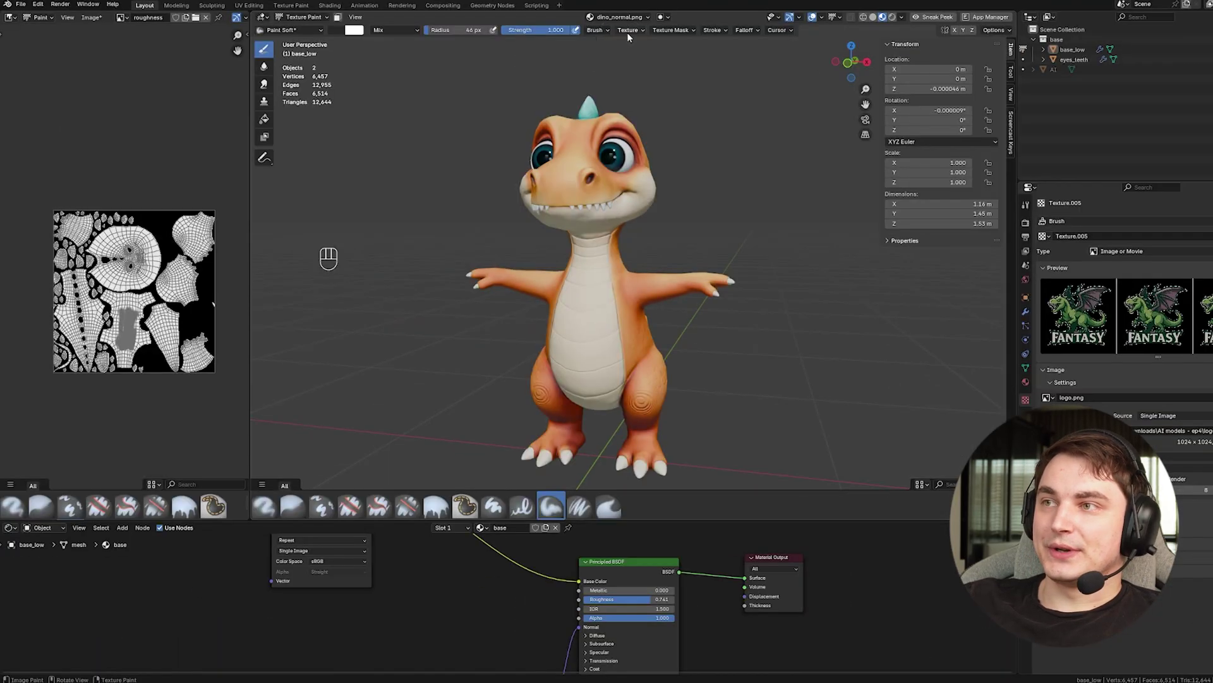
Set the logo brush texture's mapping to Stencil for projecting it onto the dinosaur
click(627, 32)
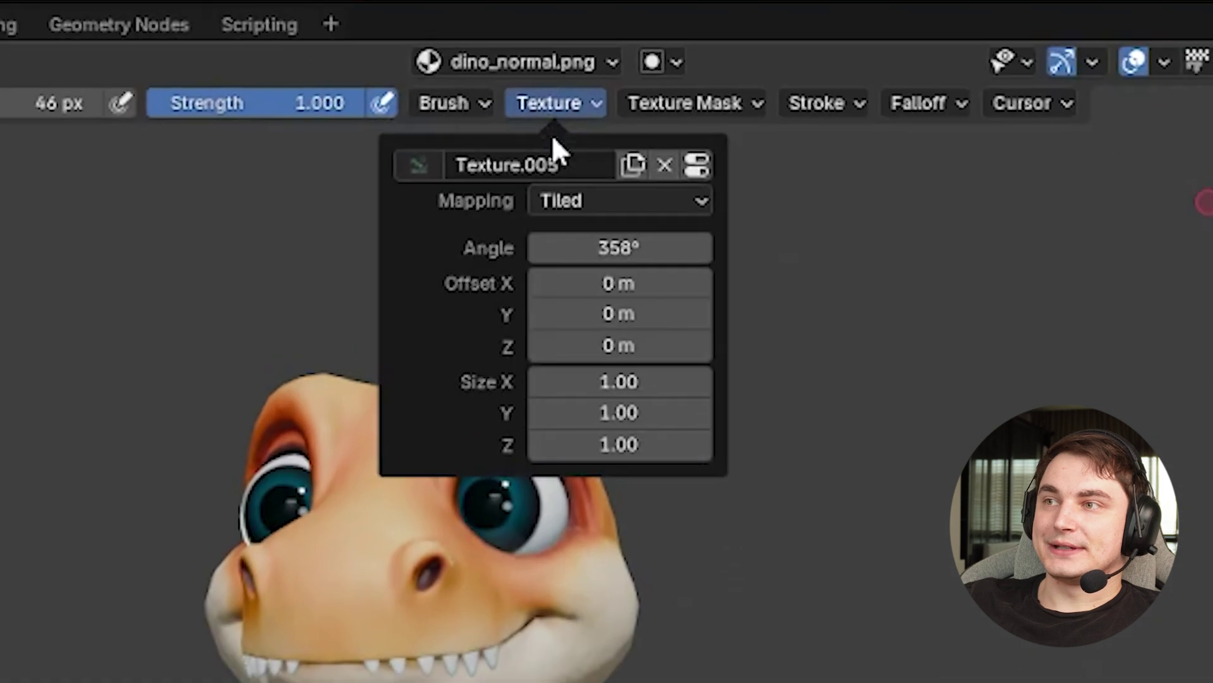
click(611, 201)
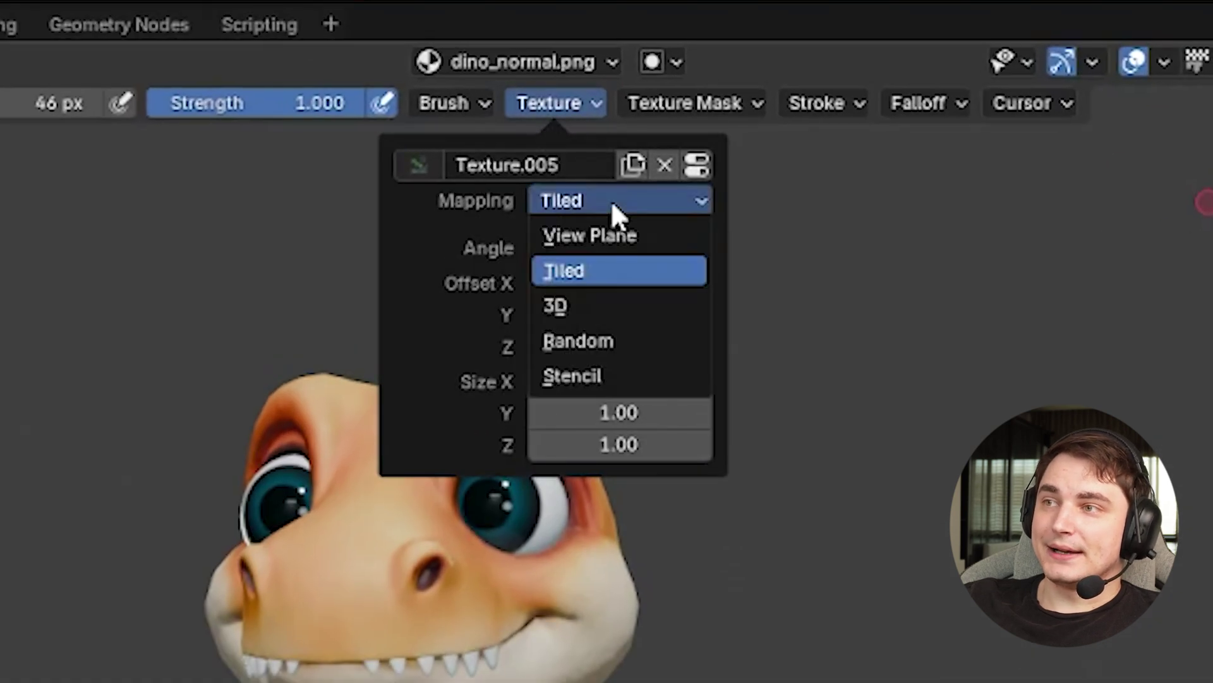
click(627, 371)
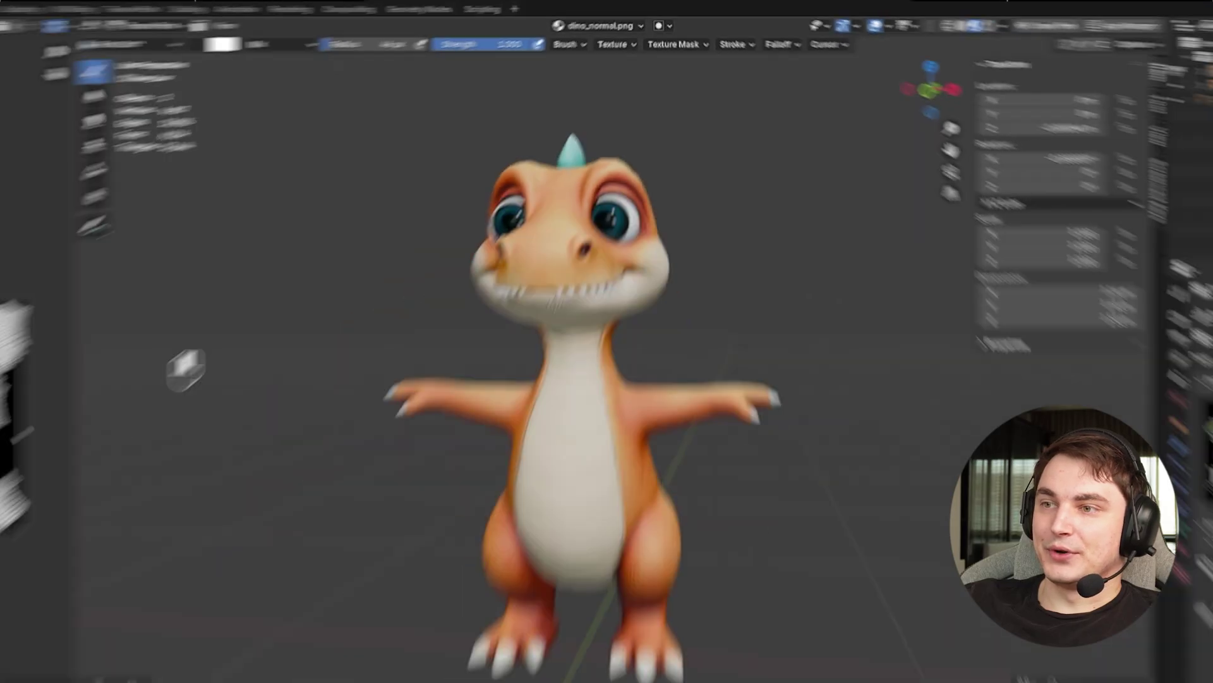
middle_drag(518, 623, 359, 614)
middle_drag(568, 190, 597, 232)
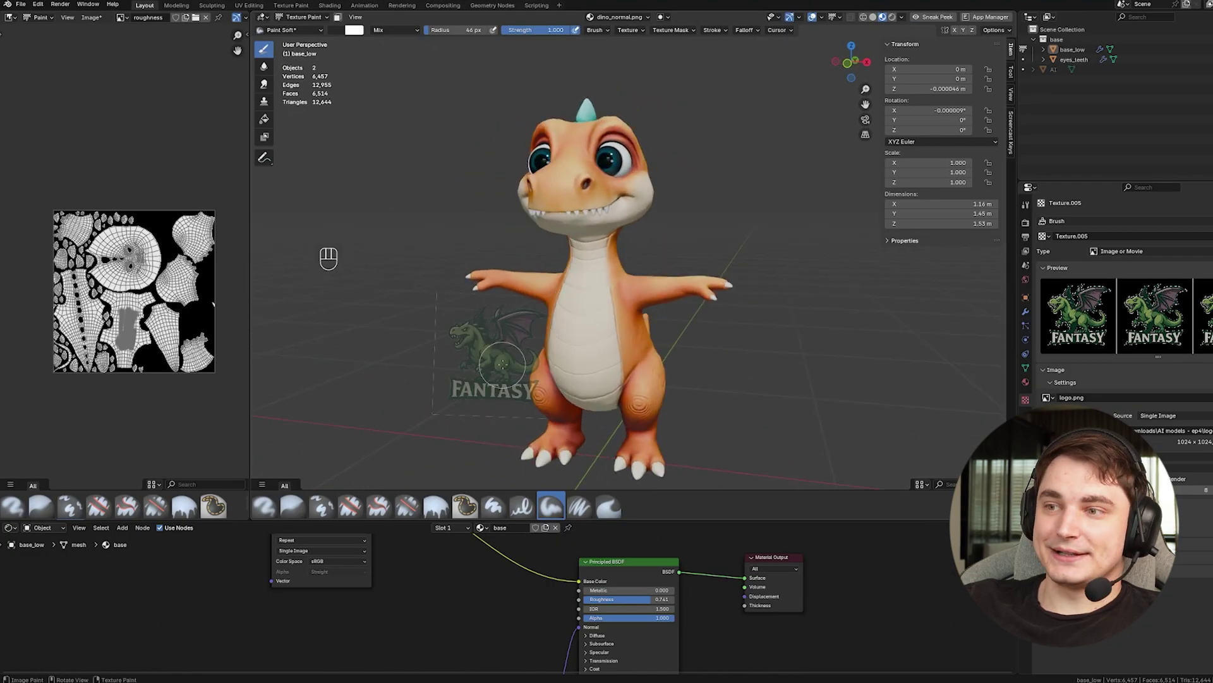
Place the logo stencil over the dinosaur's belly and switch to the front view
mouse_move(496, 349)
right_down()
mouse_move(577, 158)
mouse_move(783, 148)
mouse_move(623, 260)
mouse_move(596, 303)
right_up()
scroll(606, 295, up, 1)
middle_drag(606, 306, 643, 288)
scroll(643, 288, up, 1)
middle_drag(644, 332, 634, 308)
scroll(600, 287, up, 3)
scroll(604, 327, down, 1)
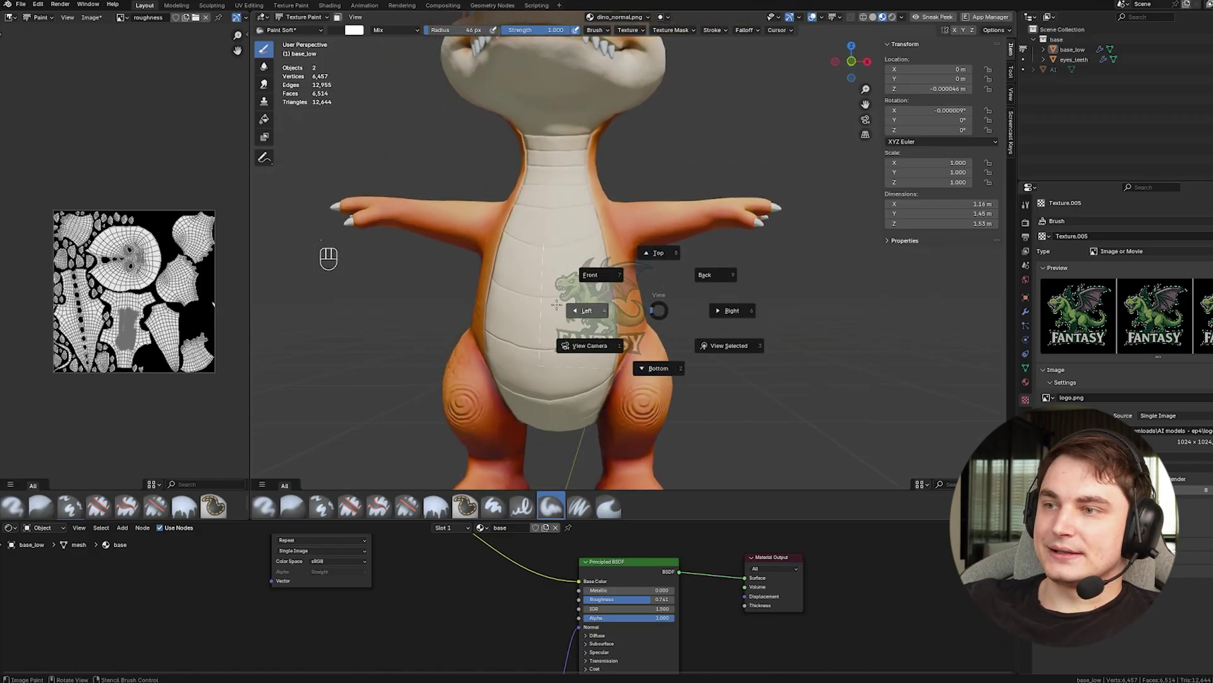
click(600, 274)
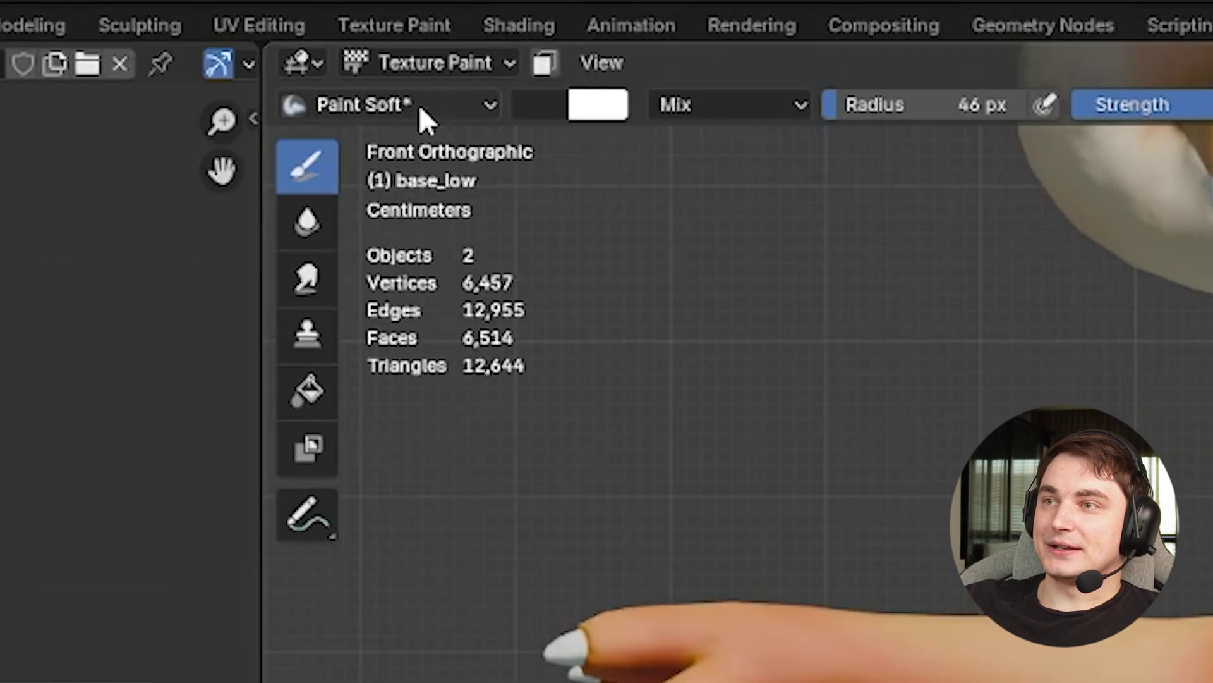
Set the Paint Soft brush radius to 77 px, try painting the logo on the belly through the stencil, and undo the strokes
click(300, 30)
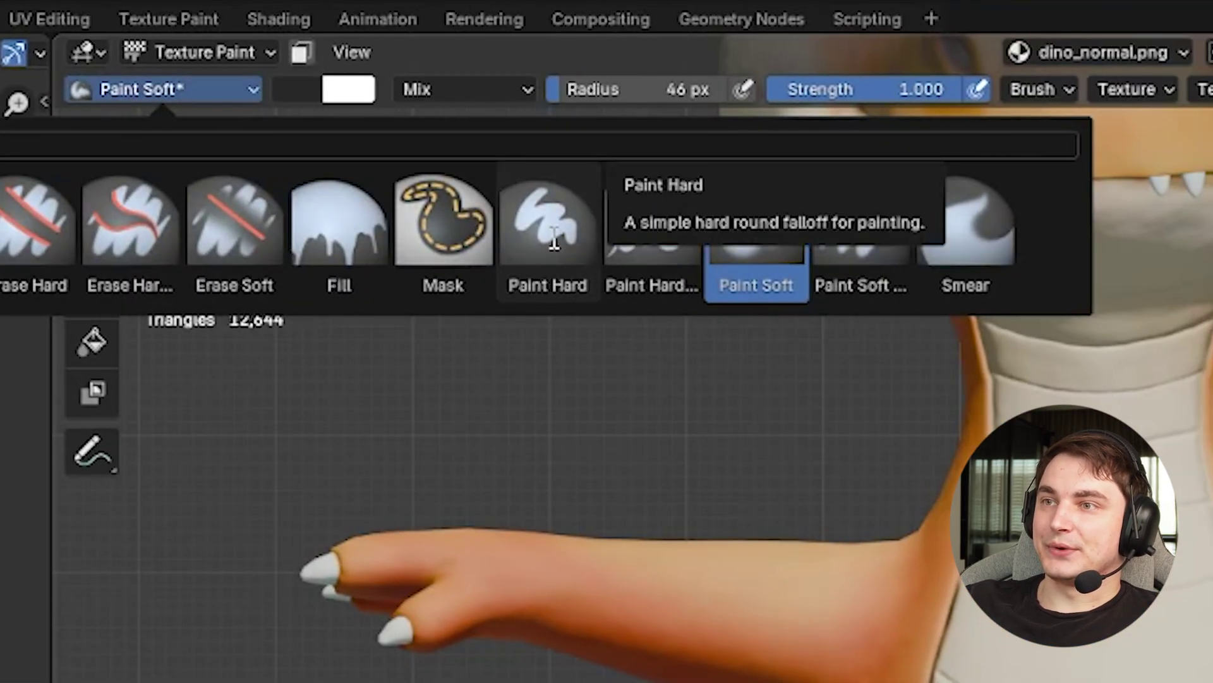
click(554, 240)
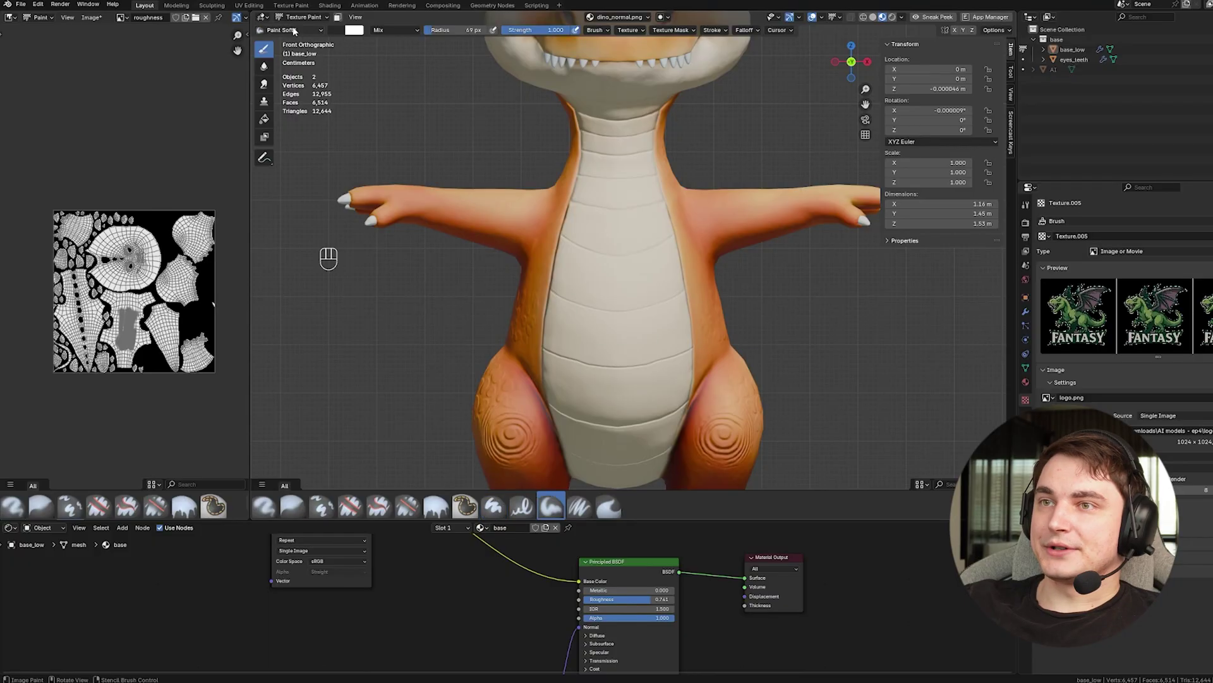
drag(582, 265, 616, 291)
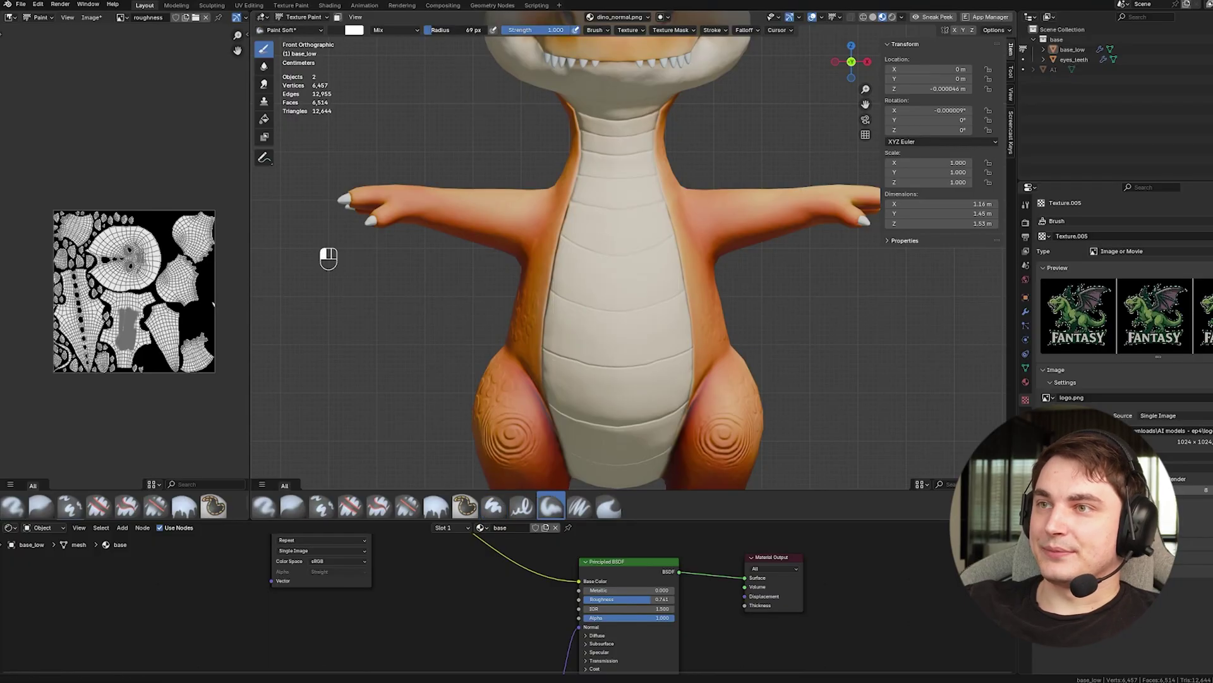
drag(458, 30, 464, 30)
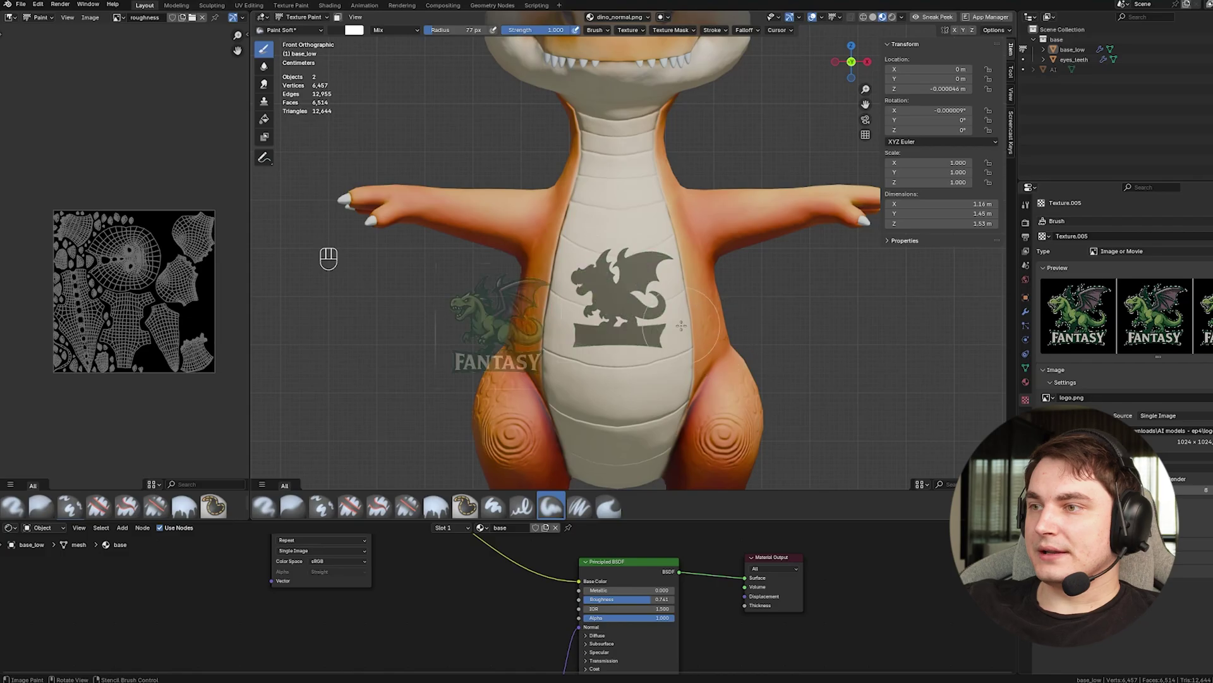
right_drag(517, 333, 635, 307)
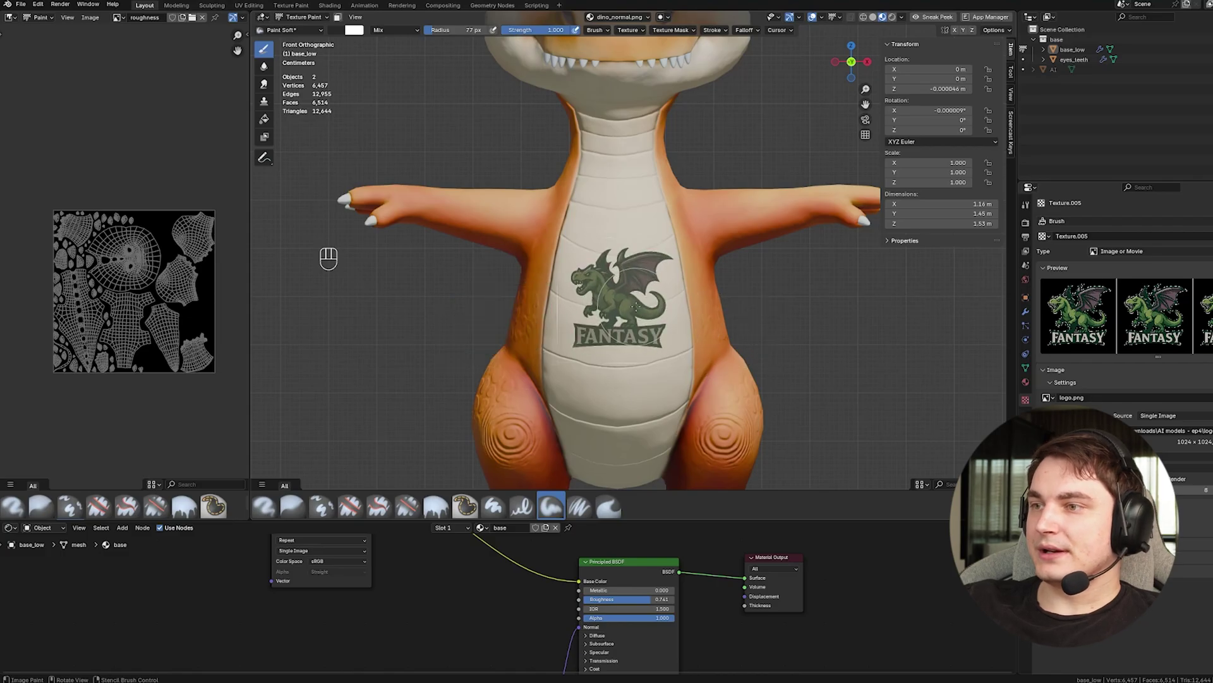
key(ctrl+z)
key(ctrl+z)
Select the dino_color image texture node in the material as the texture to paint on
scroll(415, 549, down, 2)
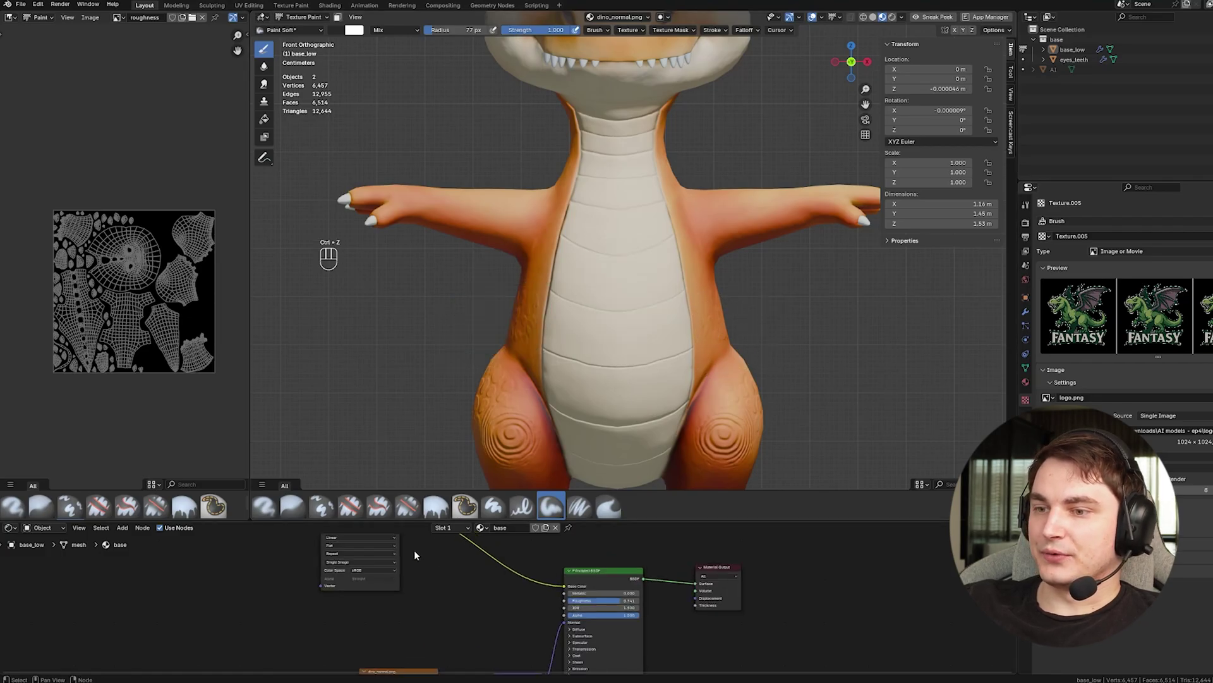
middle_drag(414, 550, 455, 606)
click(357, 572)
scroll(380, 568, up, 1)
drag(381, 550, 475, 573)
middle_drag(559, 565, 561, 548)
drag(471, 565, 478, 569)
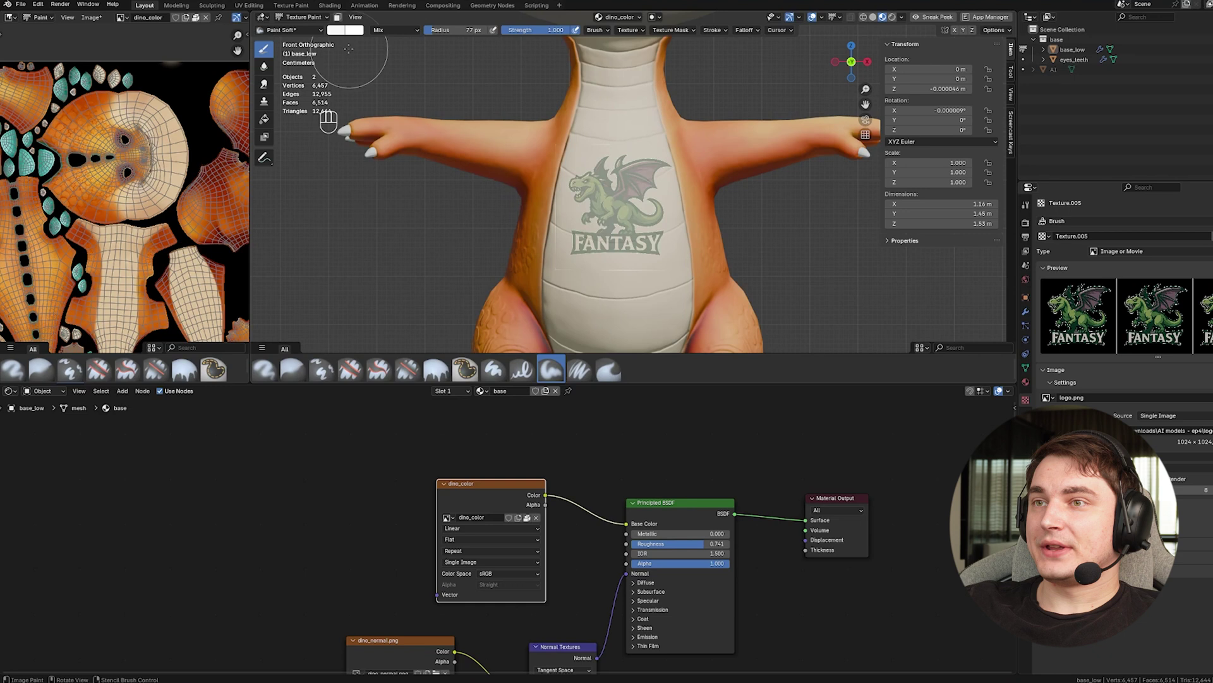
Paint the logo on the belly in white paint colour through the stencil and move the stencil off the painted area
click(338, 33)
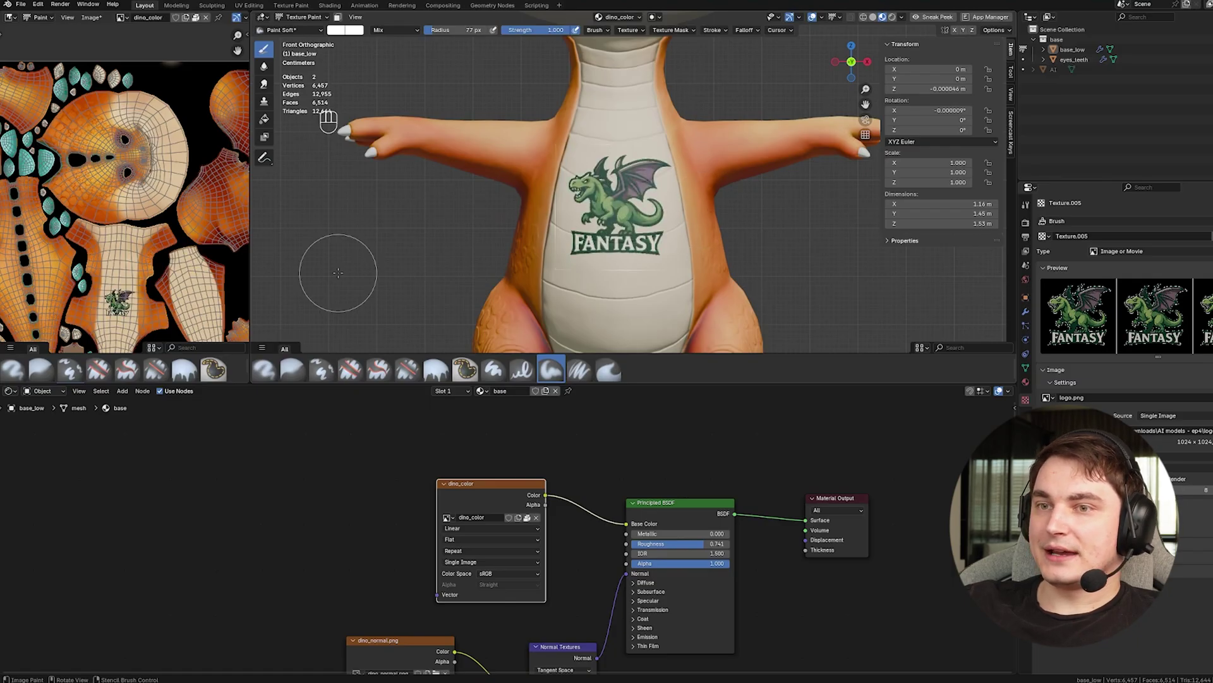
mouse_move(691, 226)
right_down()
mouse_move(583, 200)
mouse_move(636, 241)
right_up()
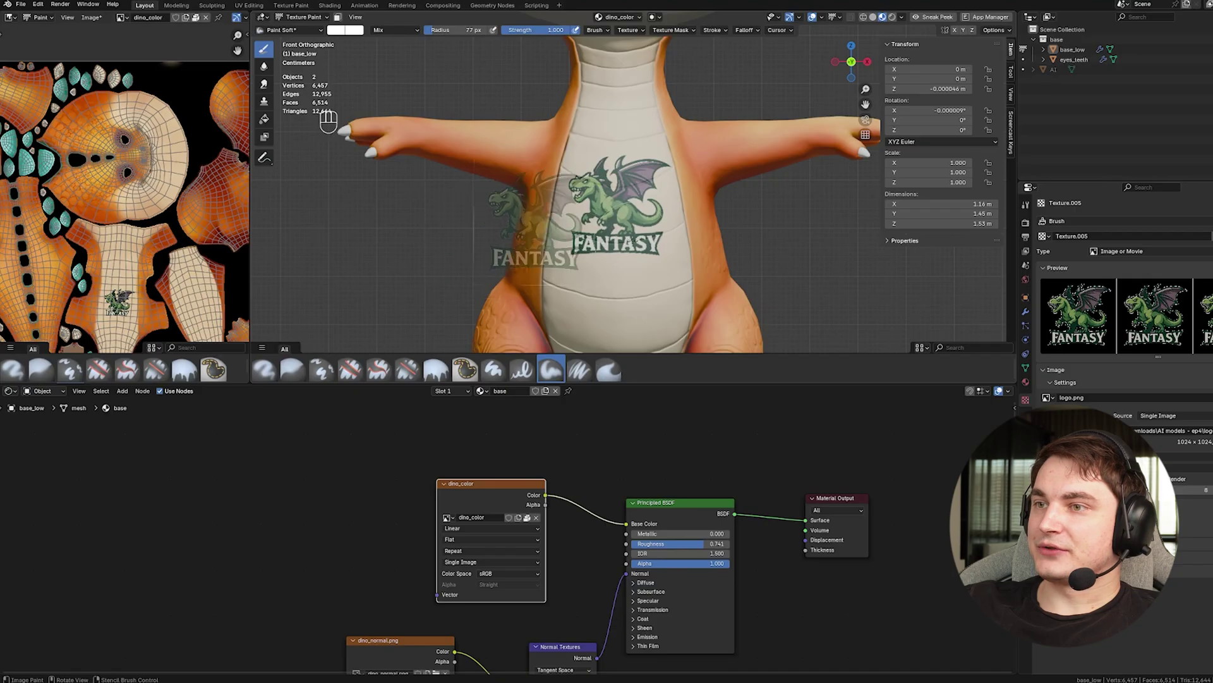
right_drag(686, 163, 402, 219)
Shrink the logo stencil, place it on the dinosaur's side above the thigh and paint a second logo there
middle_drag(718, 202, 666, 225)
scroll(704, 202, up, 4)
scroll(704, 202, down, 5)
scroll(763, 222, up, 1)
scroll(718, 231, down, 4)
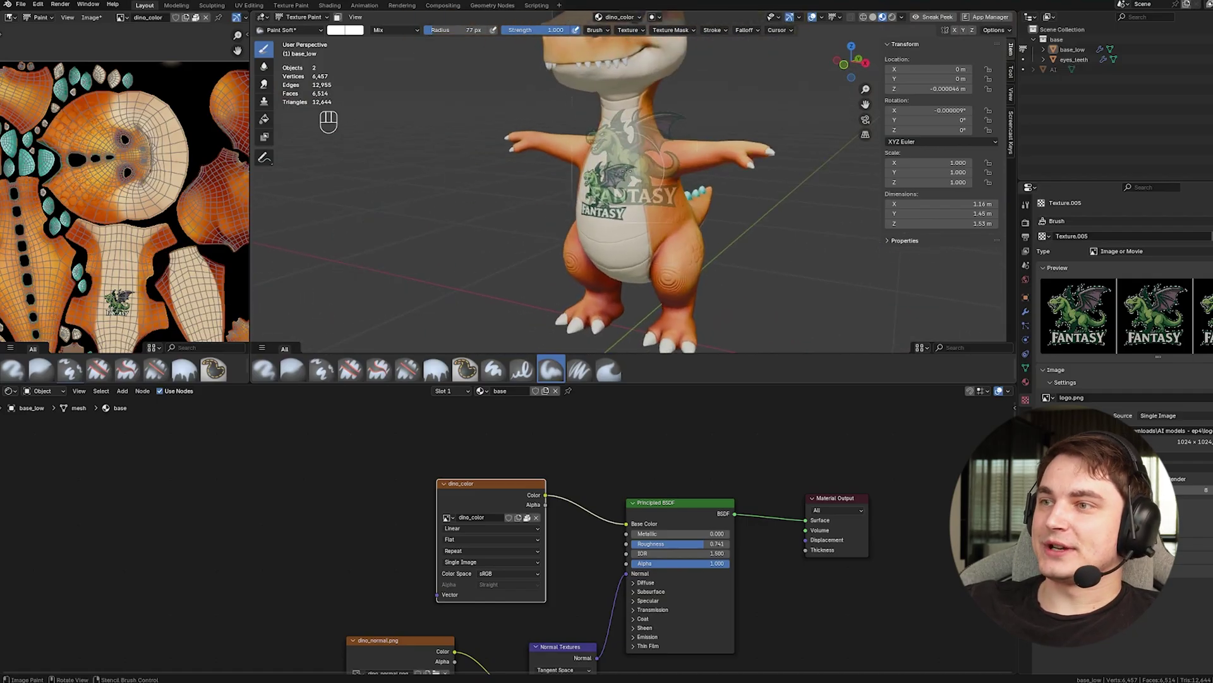
middle_drag(780, 233, 644, 221)
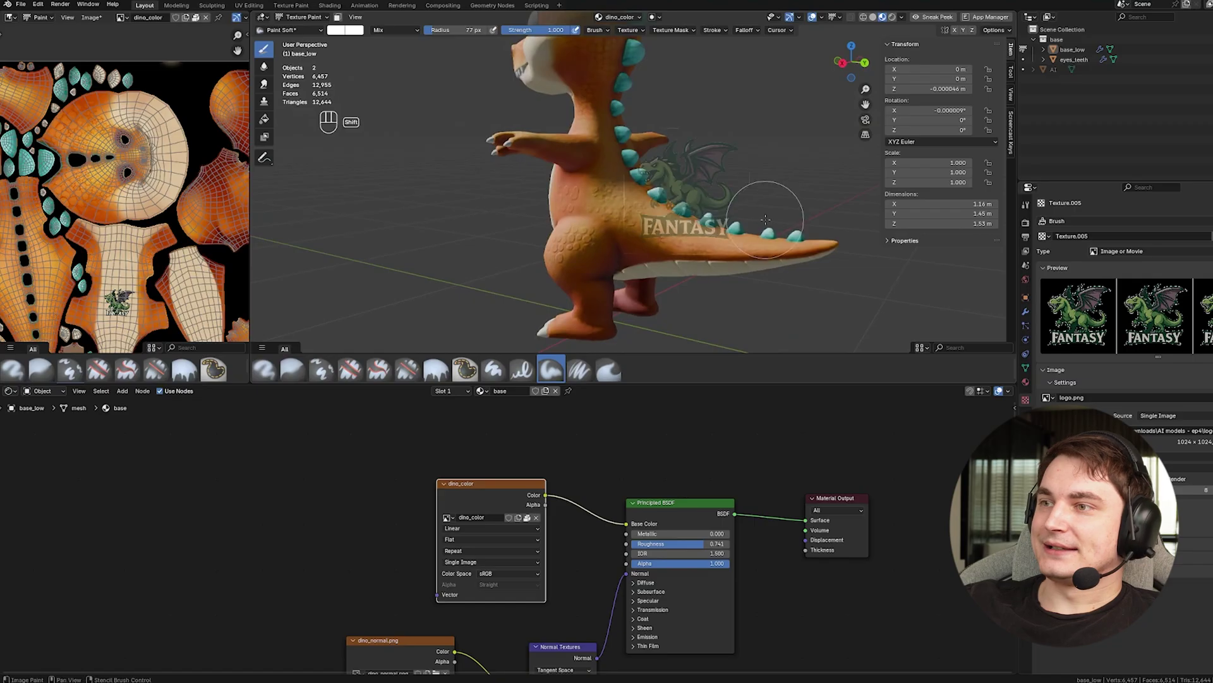
middle_drag(693, 184, 670, 203)
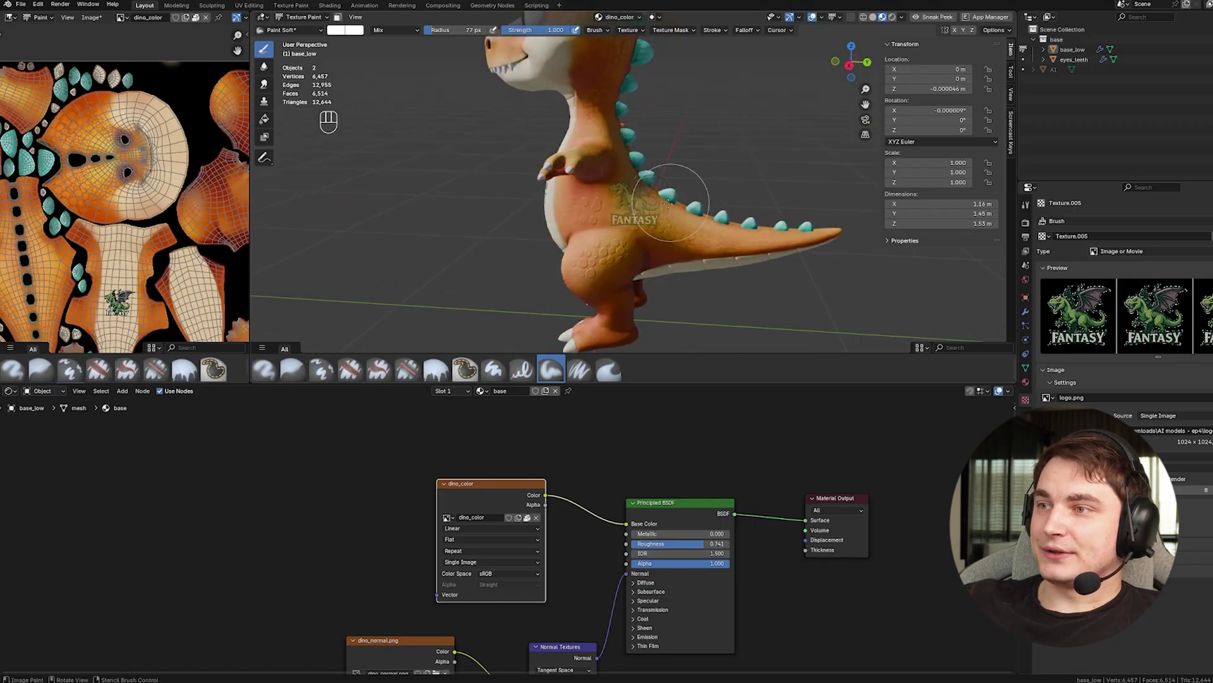
mouse_move(724, 238)
middle_down()
mouse_move(603, 271)
mouse_move(515, 347)
mouse_move(577, 235)
mouse_move(652, 239)
mouse_move(654, 218)
mouse_move(614, 239)
mouse_move(660, 240)
mouse_move(575, 245)
mouse_move(616, 243)
middle_up()
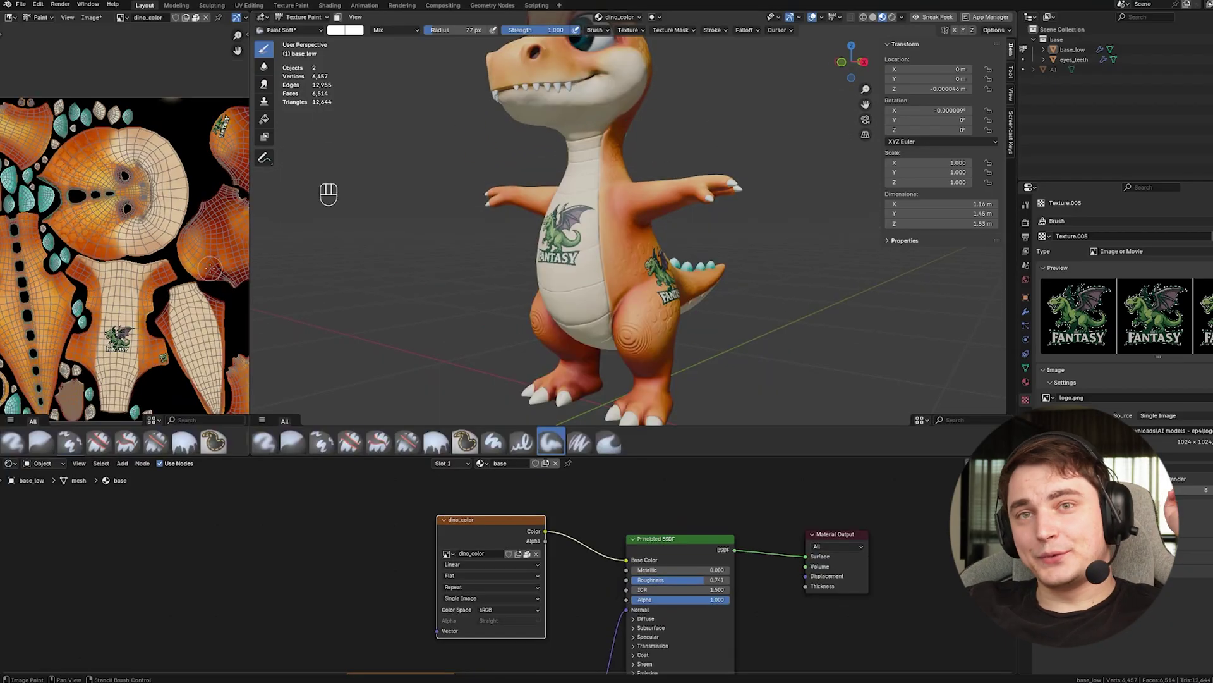
Save the painted dino_color image
scroll(160, 228, down, 2)
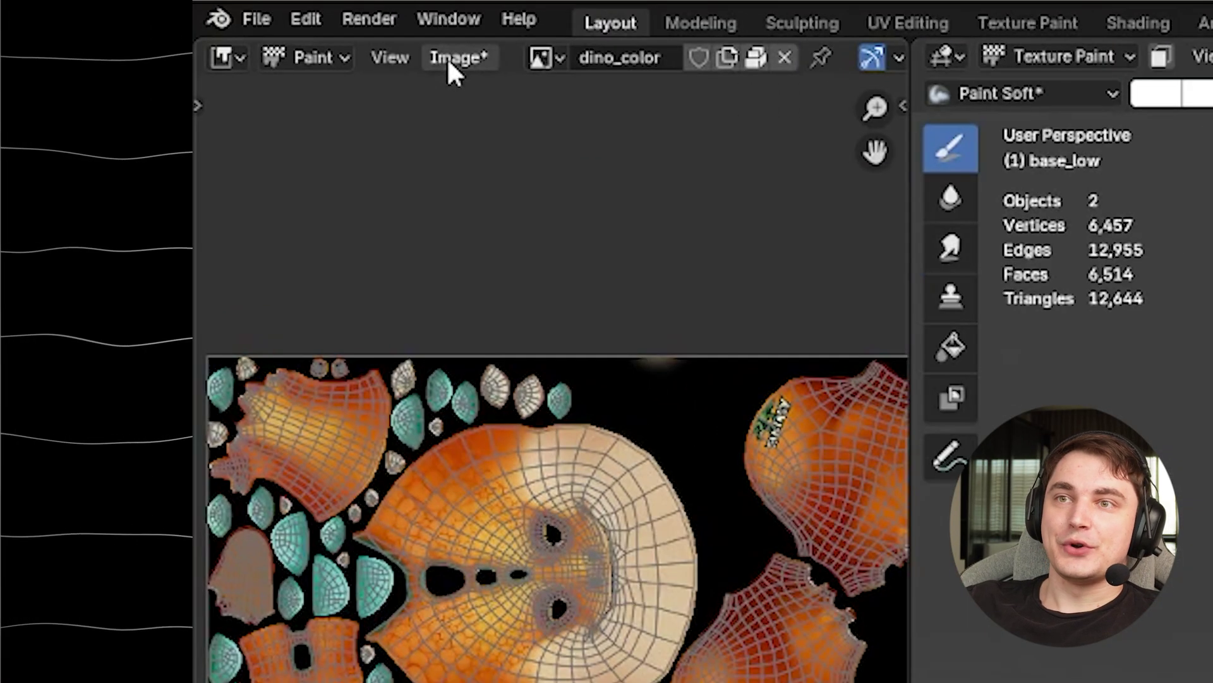
click(90, 17)
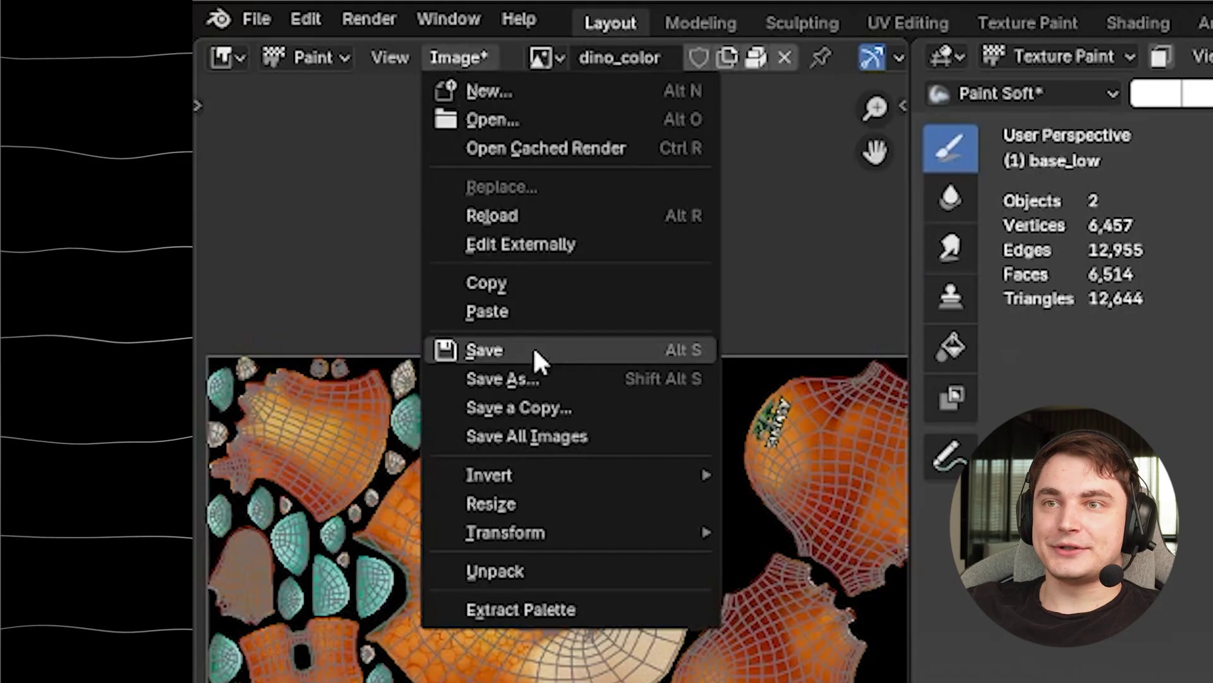